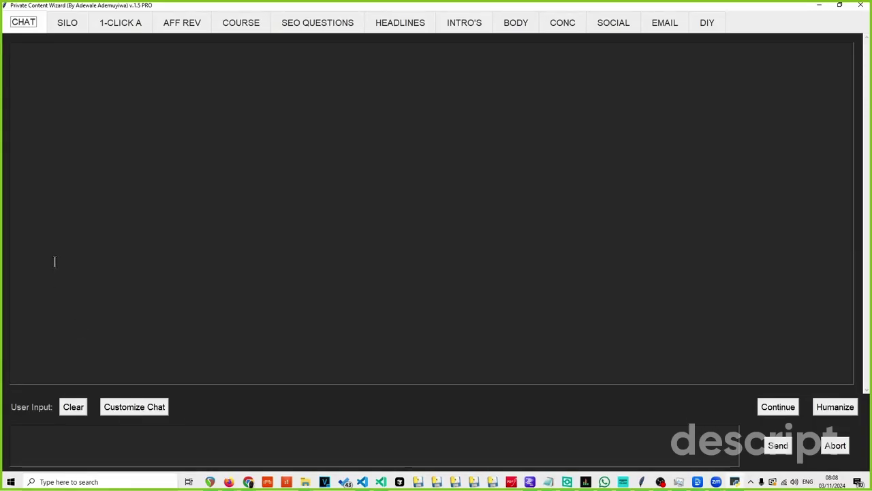
Look over the silo, one-click article and affiliate review tools.
{"action": "left_click", "coordinate": [68, 23]}
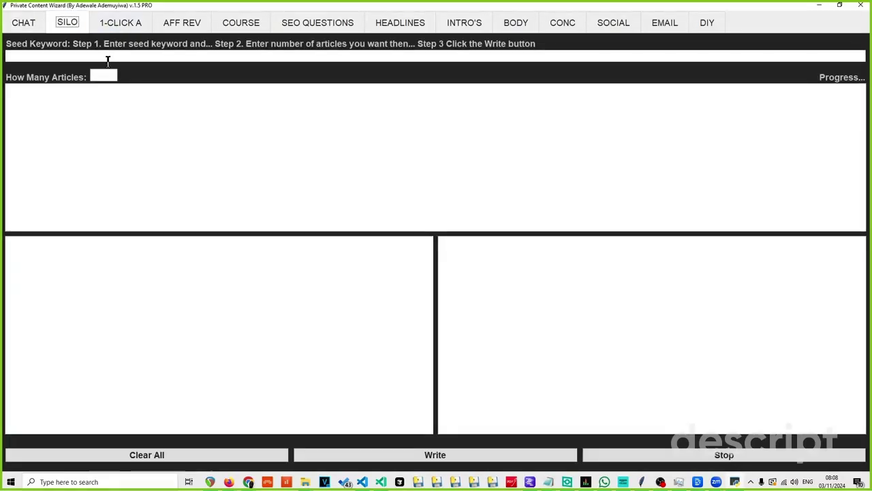
{"action": "left_click", "coordinate": [122, 24]}
{"action": "left_click", "coordinate": [197, 23]}
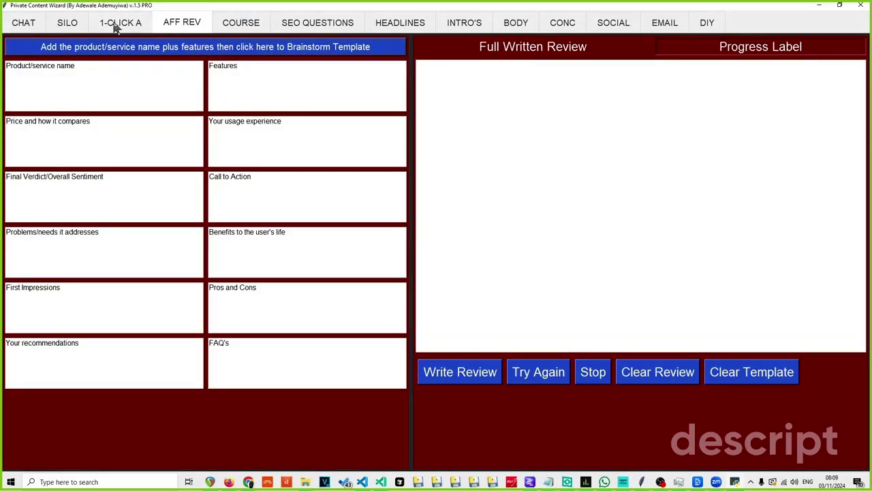
Send the chat prompt "I want to write articles for attracting customers to my website buolding service. gives some seed words".
{"action": "left_click", "coordinate": [20, 24]}
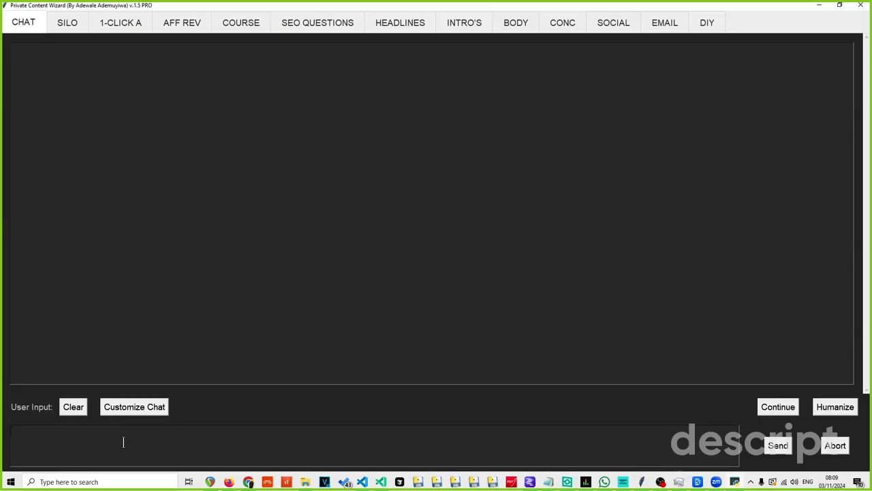
{"action": "type", "text": "I want to w"}
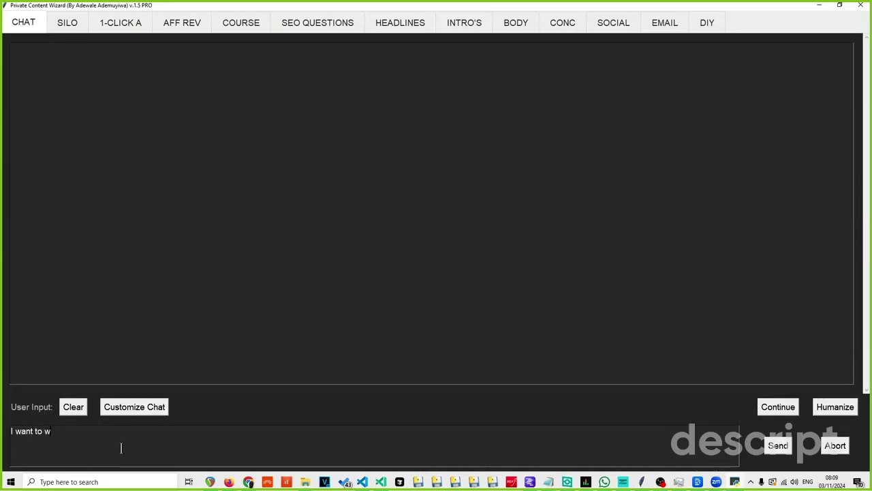
{"action": "type", "text": "rite art"}
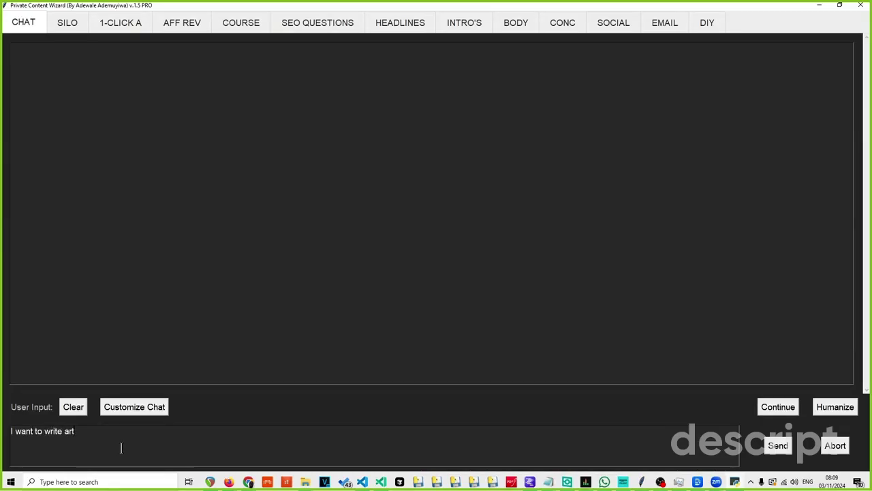
{"action": "type", "text": "icles for"}
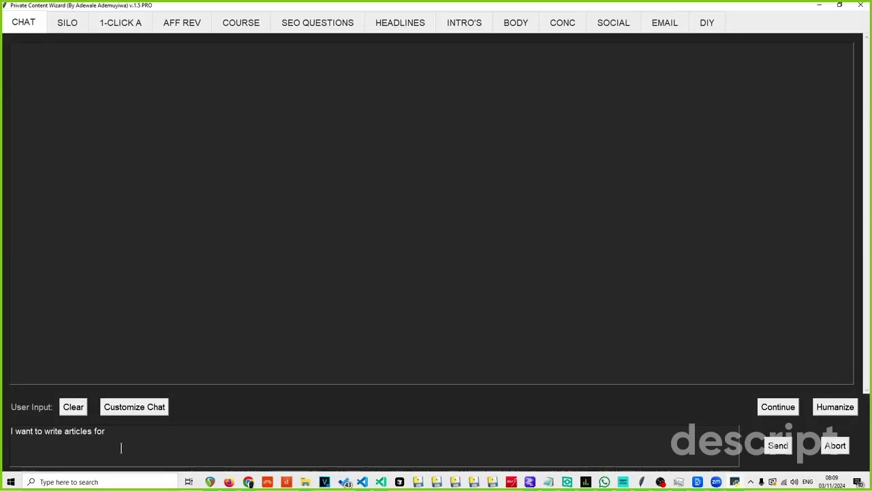
{"action": "type", "text": " attracting customers to m"}
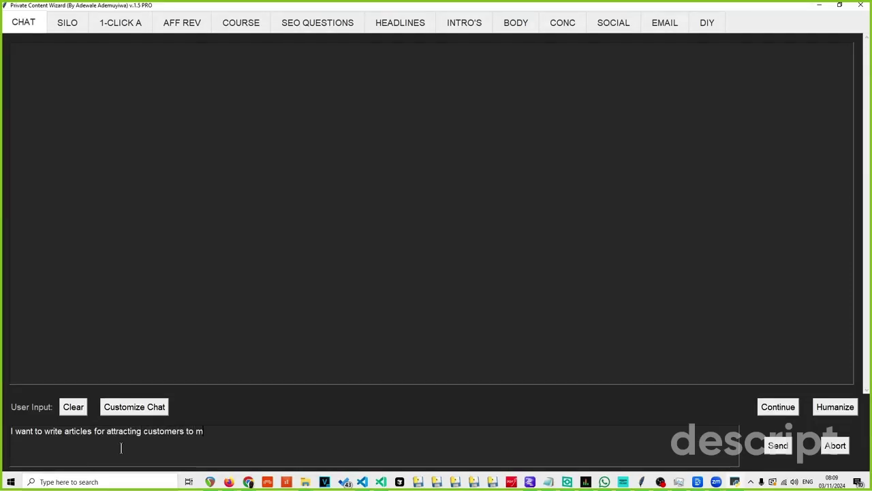
{"action": "type", "text": "y website buolding "}
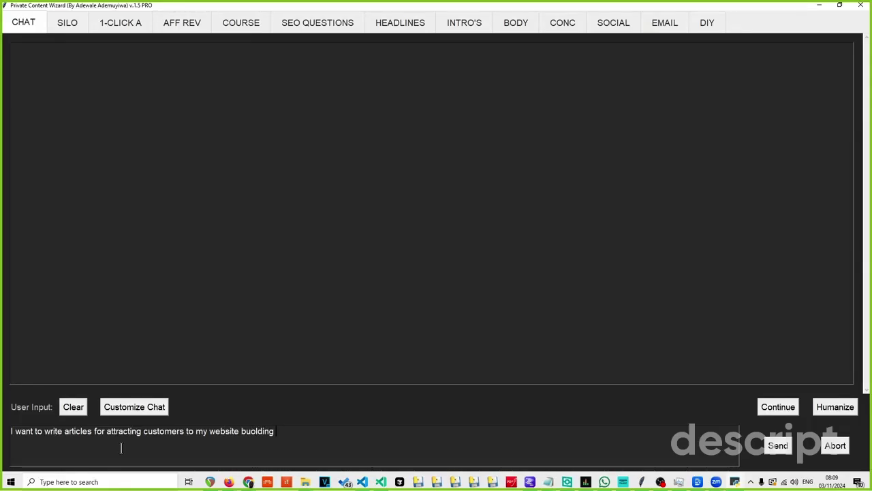
{"action": "type", "text": "iervice."}
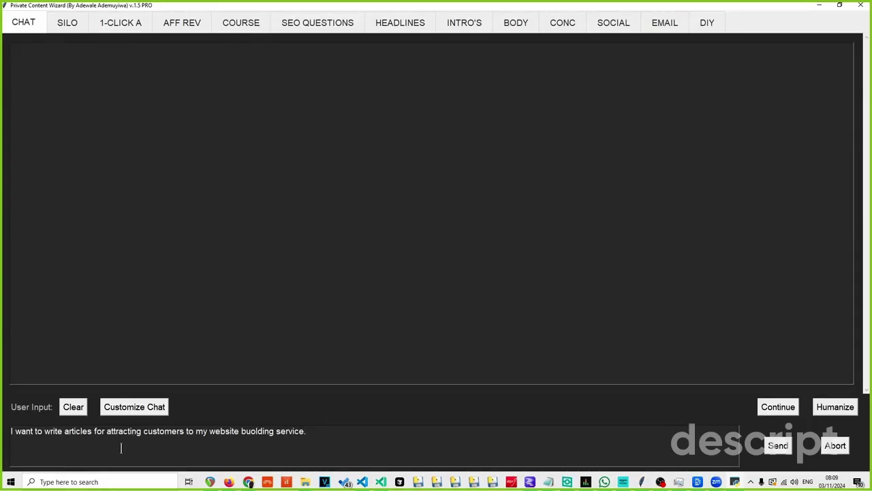
{"action": "type", "text": "gives"}
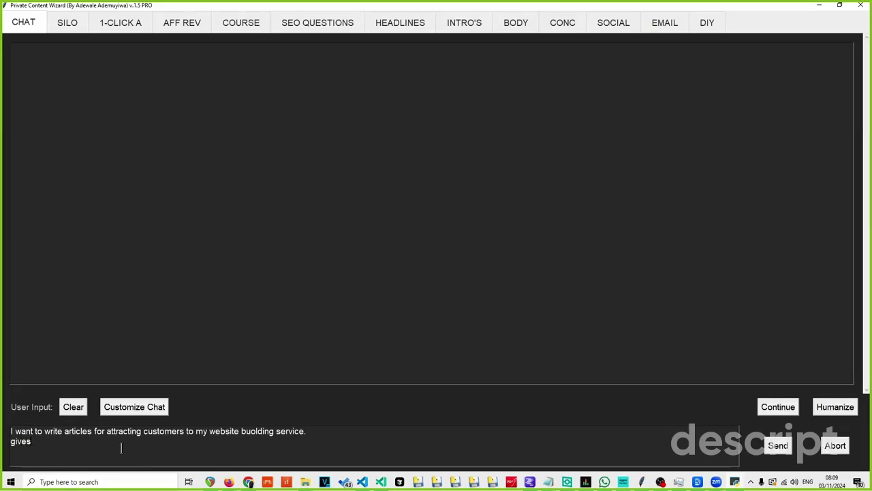
{"action": "type", "text": " some seed wo"}
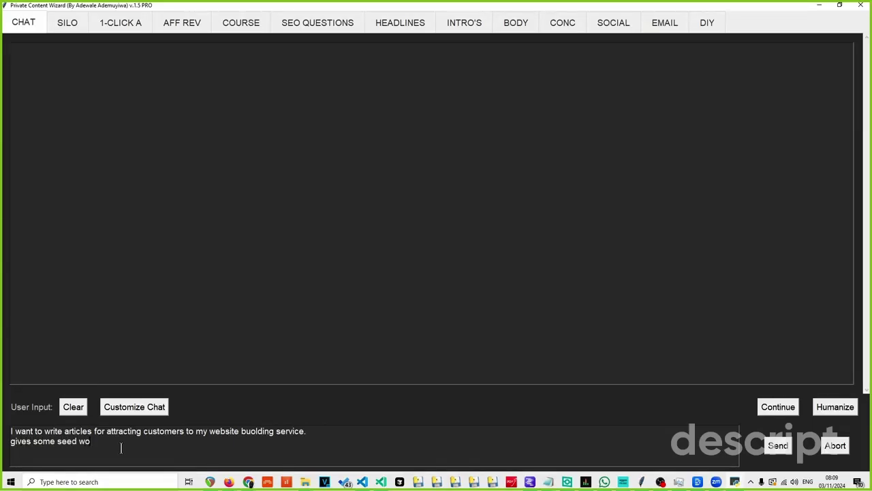
{"action": "type", "text": "rds"}
{"action": "key", "text": "Return"}
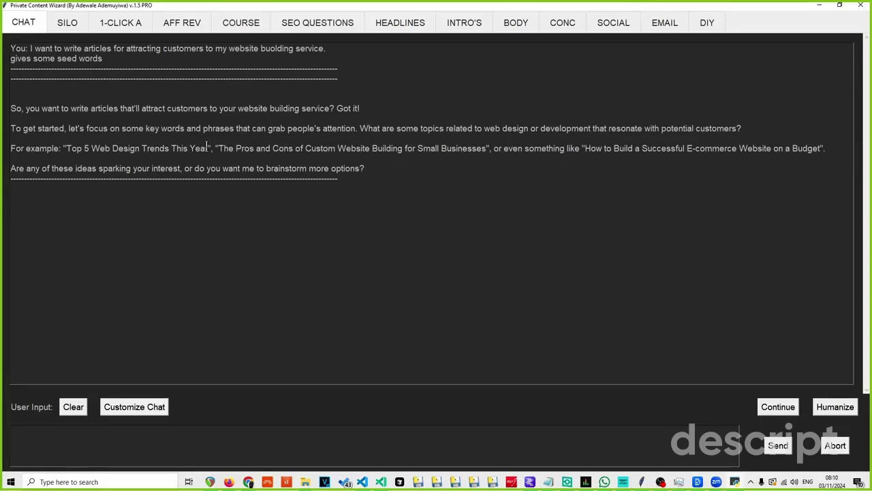
Highlight the suggested title "Top 5 Web Design Trends This Year" in the chat reply.
{"action": "left_click_drag", "start_coordinate": [208, 147], "coordinate": [70, 149]}
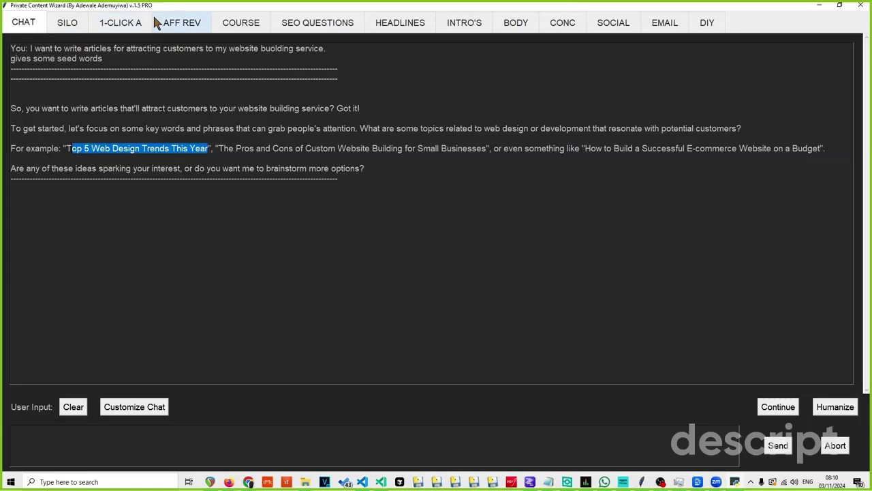
{"action": "left_click", "coordinate": [199, 155]}
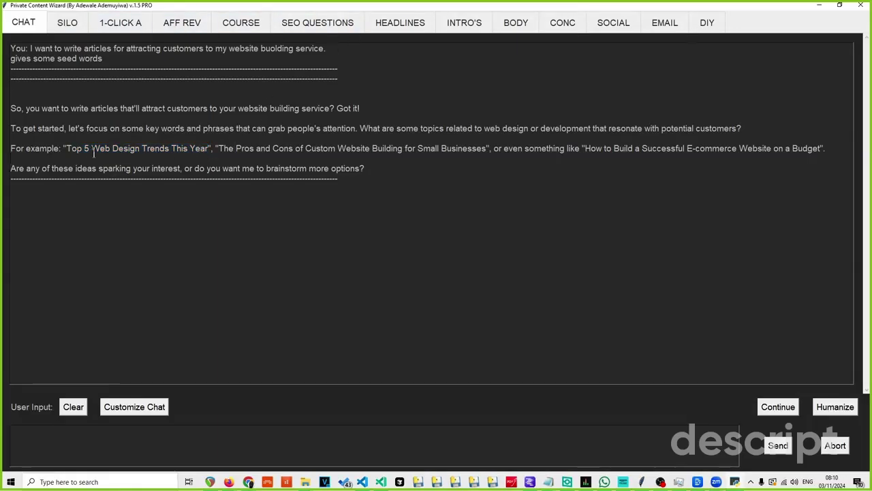
{"action": "left_click_drag", "start_coordinate": [64, 149], "coordinate": [207, 148]}
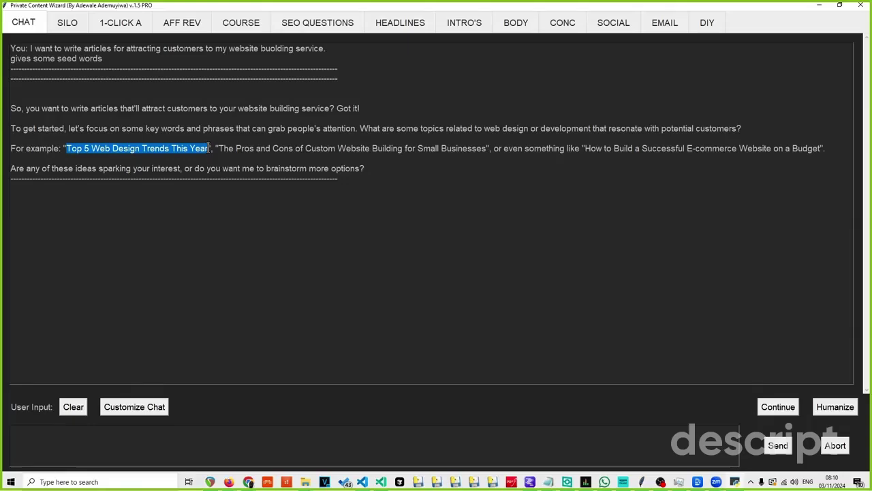
Enter "Finding a reliable website service buider" as the seed keyword in the silo tool.
{"action": "left_click", "coordinate": [62, 23]}
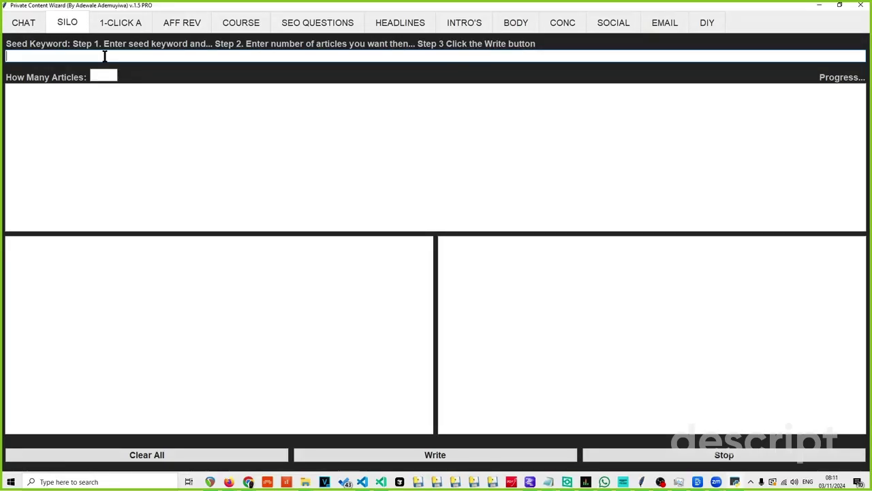
{"action": "type", "text": "nding "}
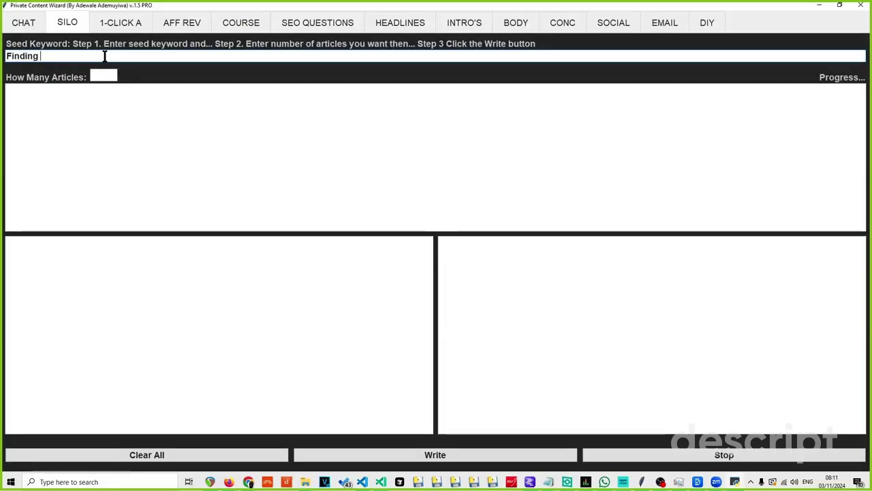
{"action": "type", "text": "a reli"}
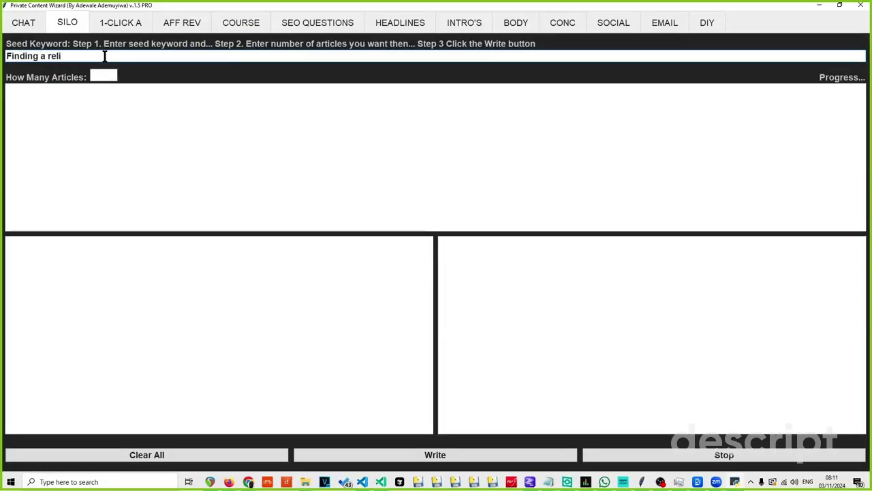
{"action": "type", "text": "able w"}
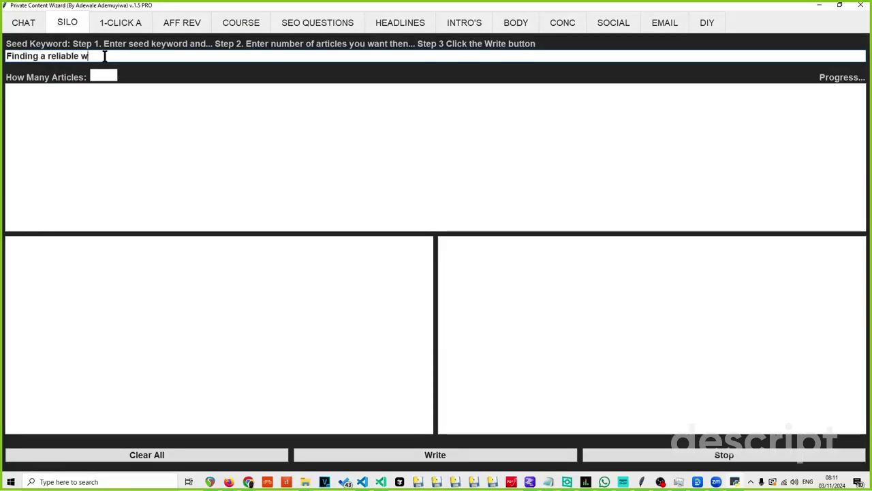
{"action": "type", "text": "ebsite service "}
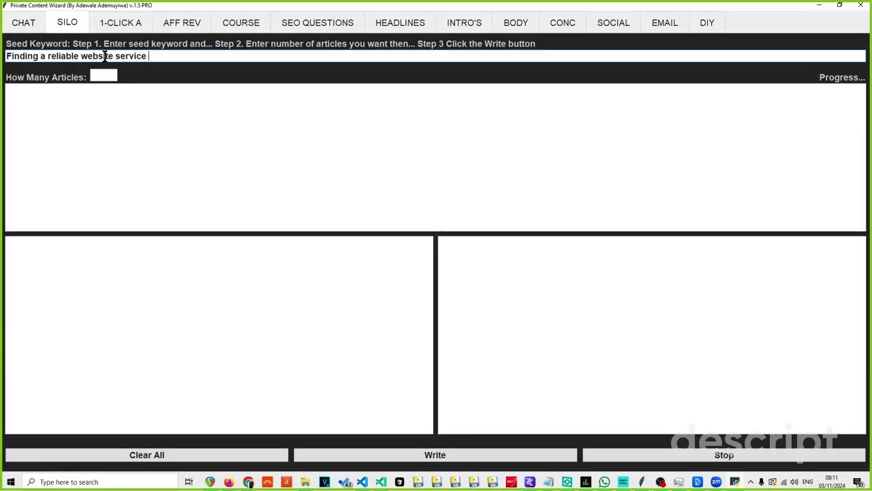
{"action": "type", "text": "buider"}
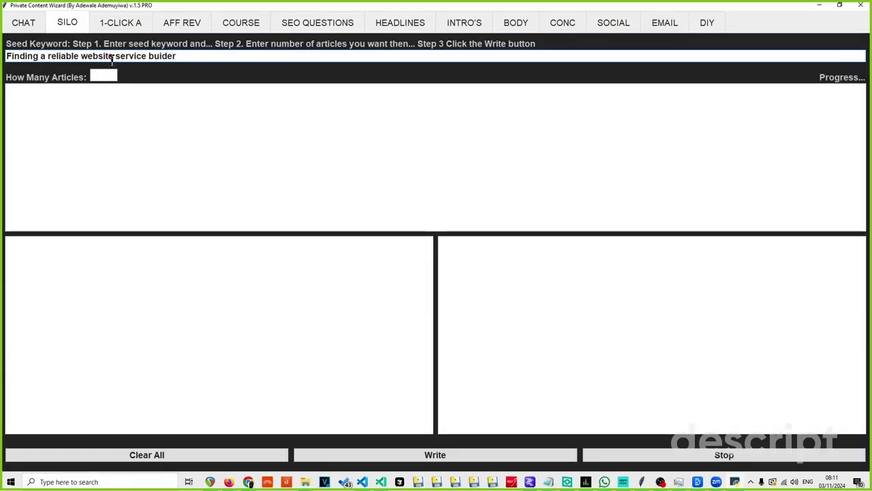
{"action": "left_click_drag", "start_coordinate": [179, 56], "coordinate": [7, 57]}
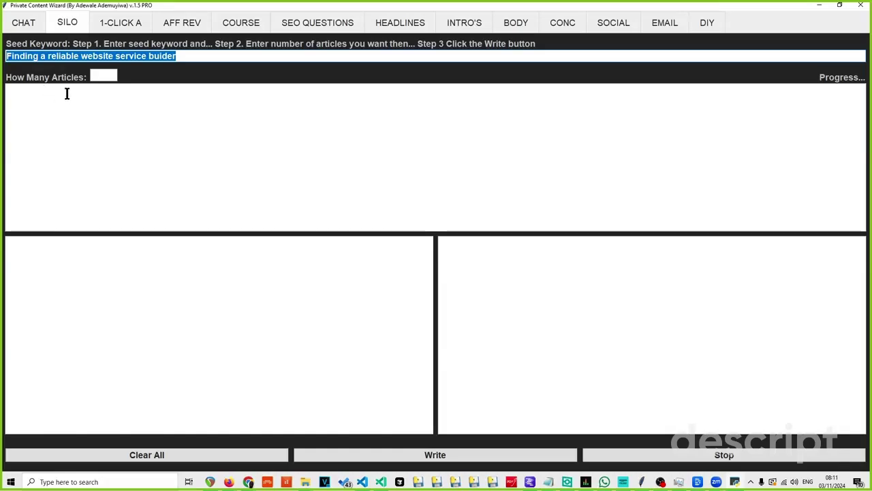
Set the number of silo articles to 20 and start writing them.
{"action": "left_click", "coordinate": [105, 76]}
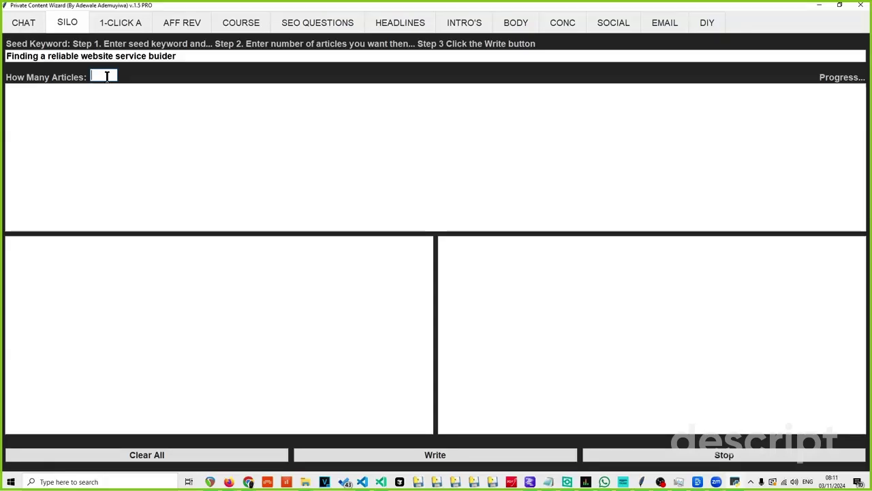
{"action": "left_click_drag", "start_coordinate": [187, 54], "coordinate": [18, 58]}
{"action": "left_click", "coordinate": [101, 74]}
{"action": "type", "text": "20"}
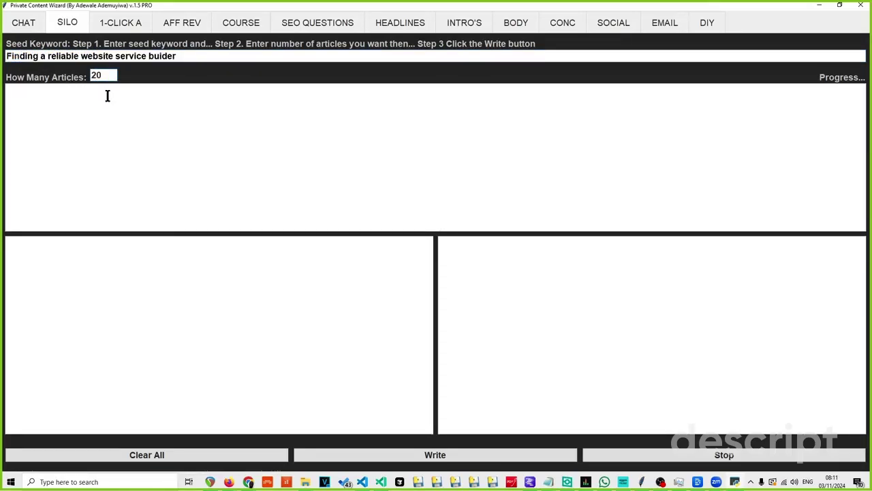
{"action": "left_click", "coordinate": [435, 462]}
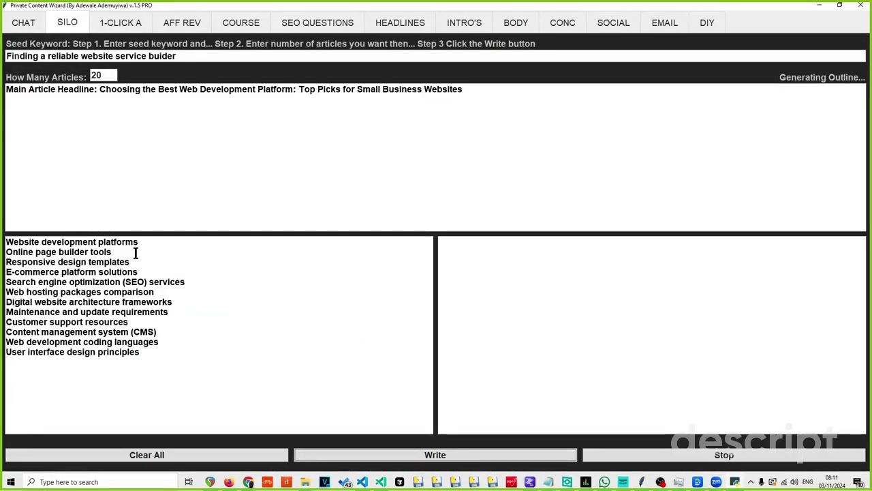
Review the generated related topics one by one, from website development platforms to web hosting packages comparison.
{"action": "left_click_drag", "start_coordinate": [138, 242], "coordinate": [58, 242]}
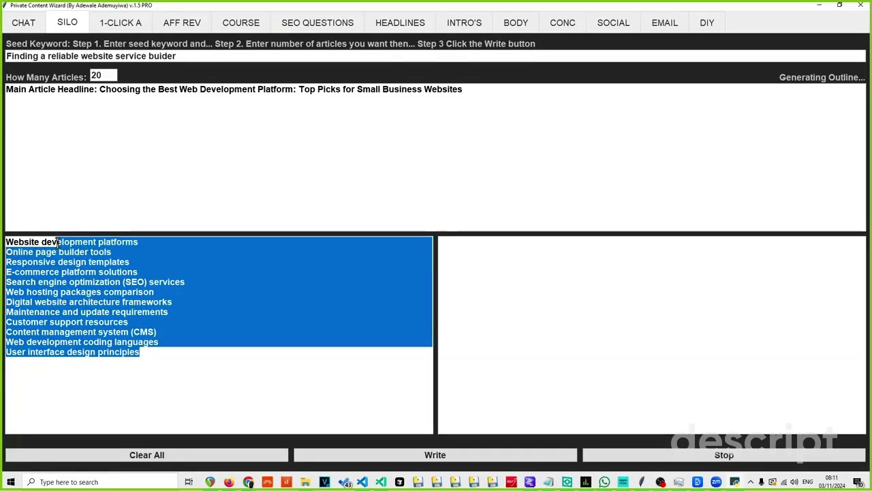
{"action": "left_click", "coordinate": [58, 242]}
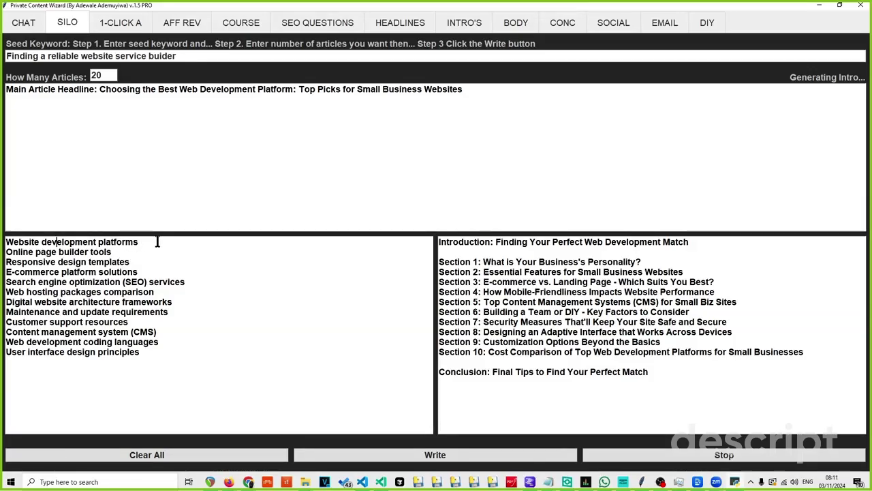
{"action": "left_click_drag", "start_coordinate": [157, 242], "coordinate": [3, 242]}
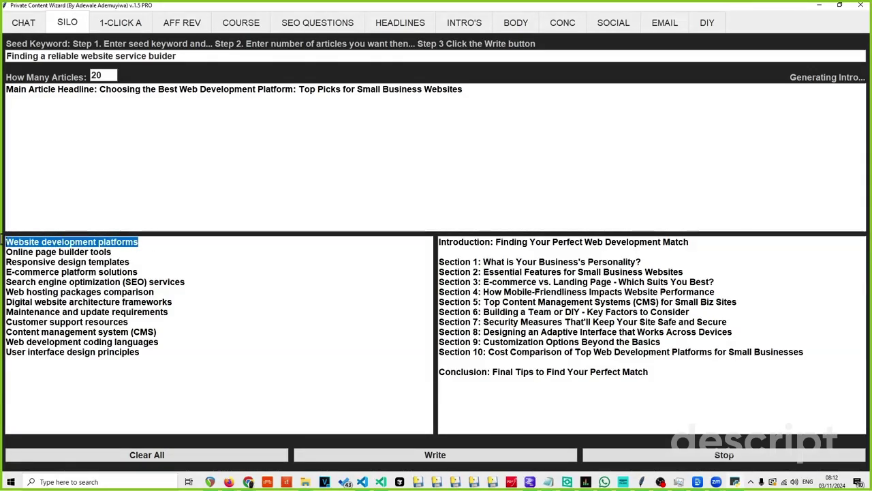
{"action": "left_click_drag", "start_coordinate": [113, 252], "coordinate": [3, 254]}
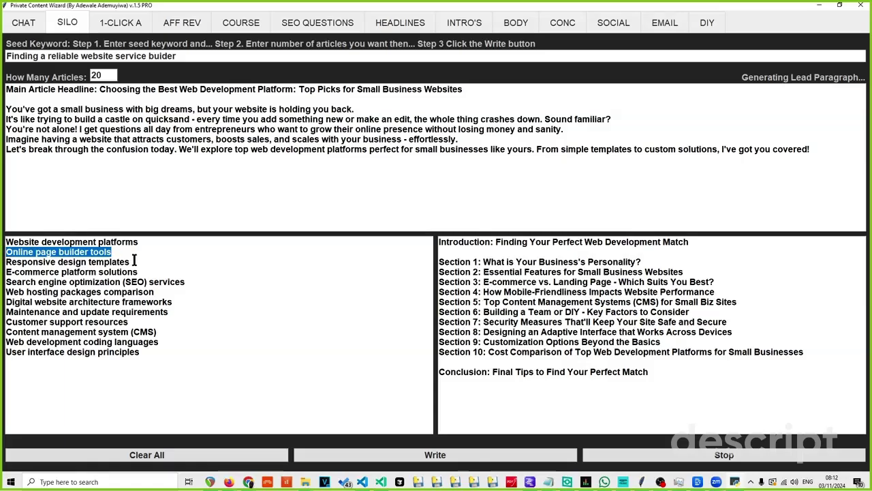
{"action": "left_click_drag", "start_coordinate": [134, 262], "coordinate": [3, 263]}
{"action": "left_click_drag", "start_coordinate": [139, 272], "coordinate": [7, 272]}
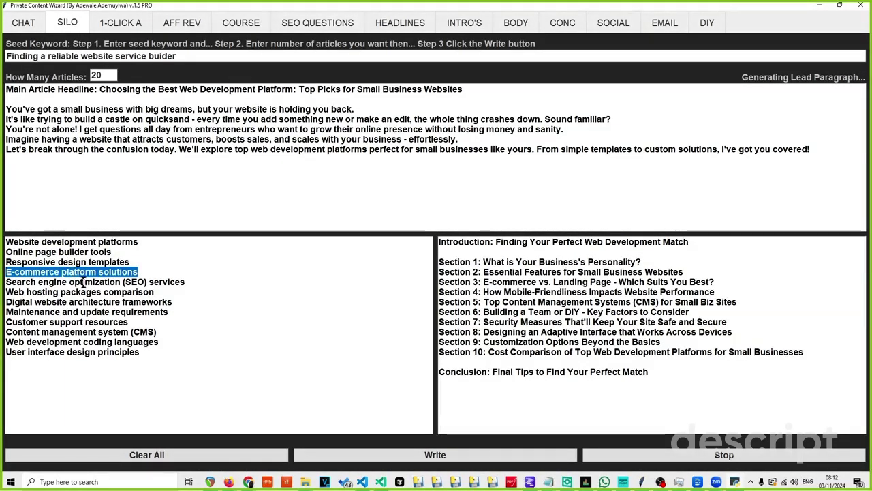
{"action": "left_click_drag", "start_coordinate": [165, 293], "coordinate": [3, 293]}
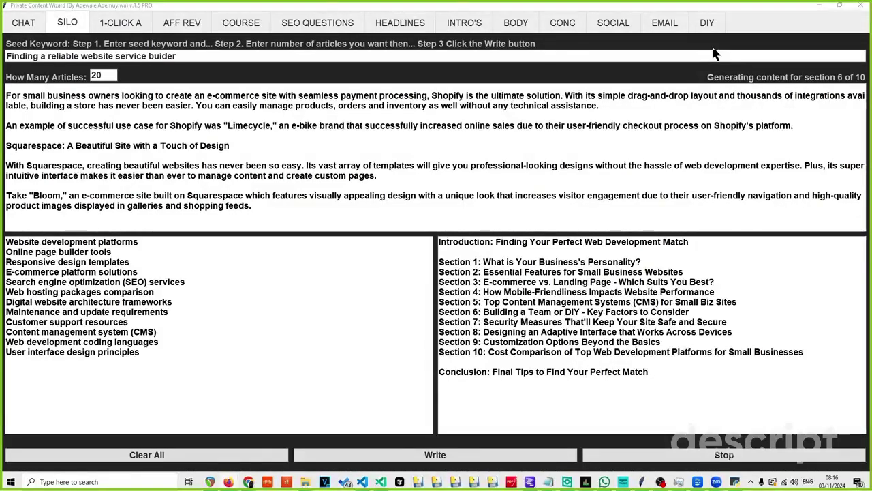
Restart Private Content Wizard by closing it and its VS Code terminal and rerunning PrivateContentWizard.py.
{"action": "left_click", "coordinate": [859, 5]}
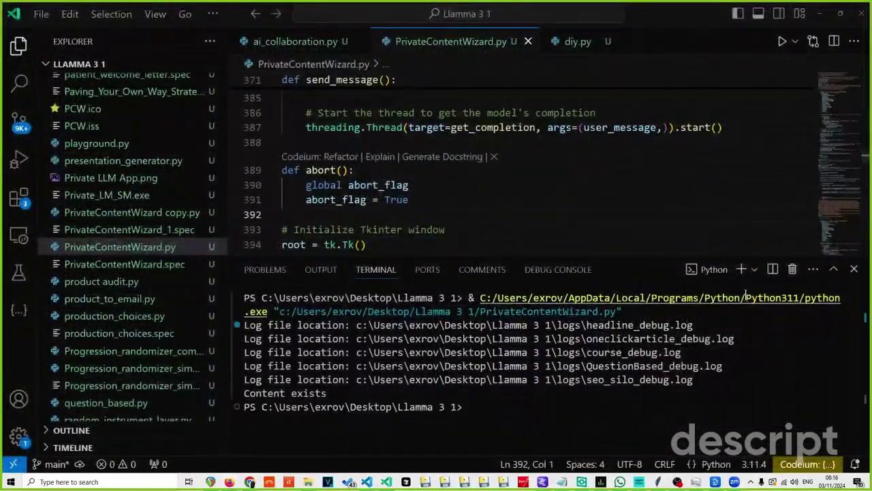
{"action": "left_click", "coordinate": [791, 273]}
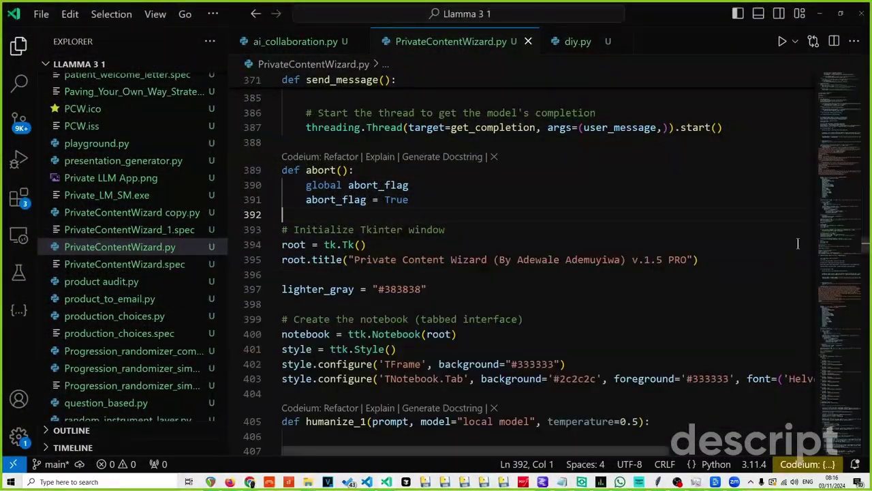
{"action": "left_click", "coordinate": [782, 41]}
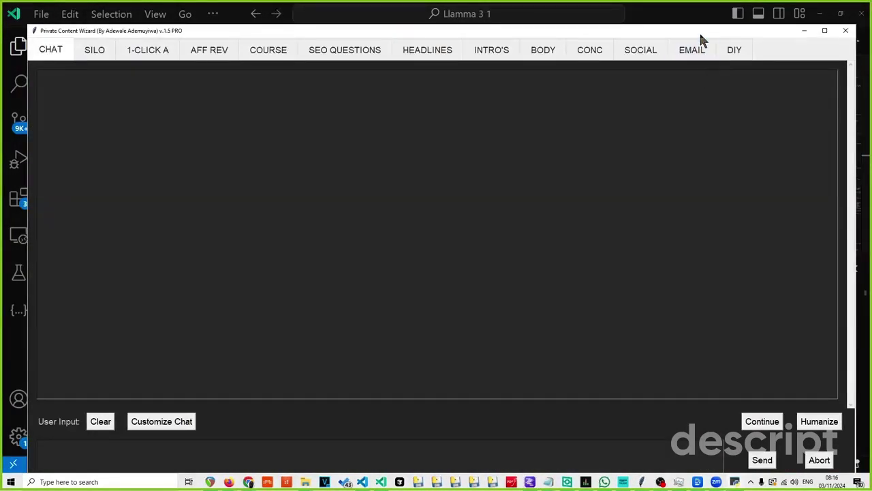
{"action": "double_click", "coordinate": [705, 32]}
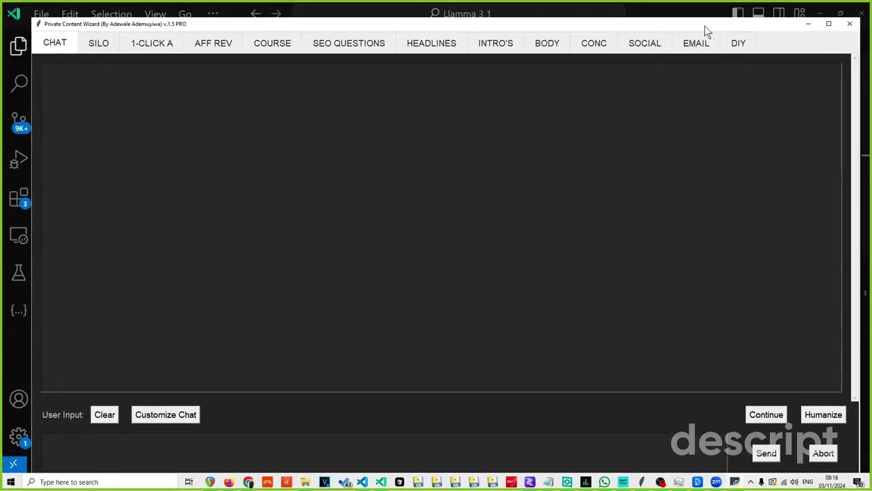
{"action": "left_click", "coordinate": [67, 25]}
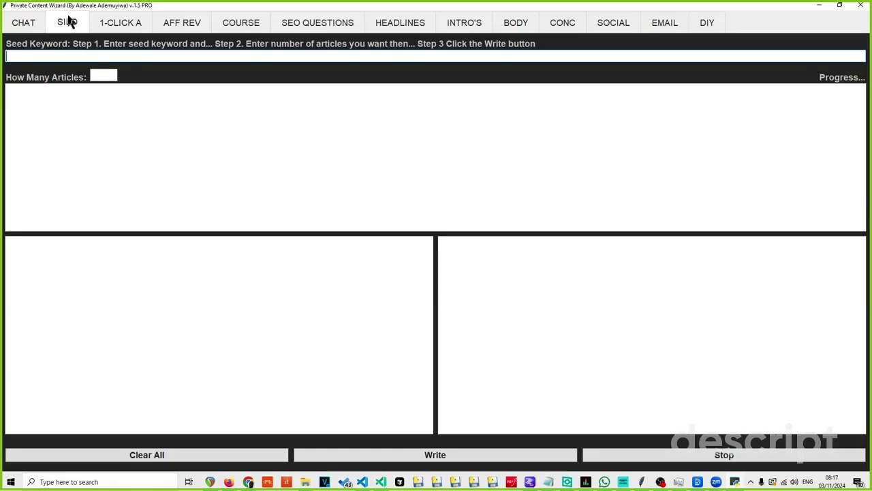
{"action": "left_click", "coordinate": [109, 23]}
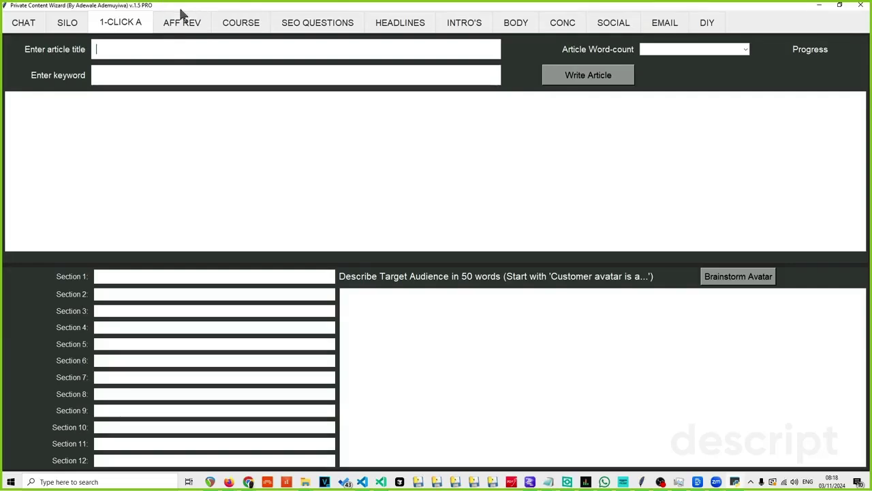
Enter "Covered car transport" as the topic in the headline generator.
{"action": "left_click", "coordinate": [395, 24]}
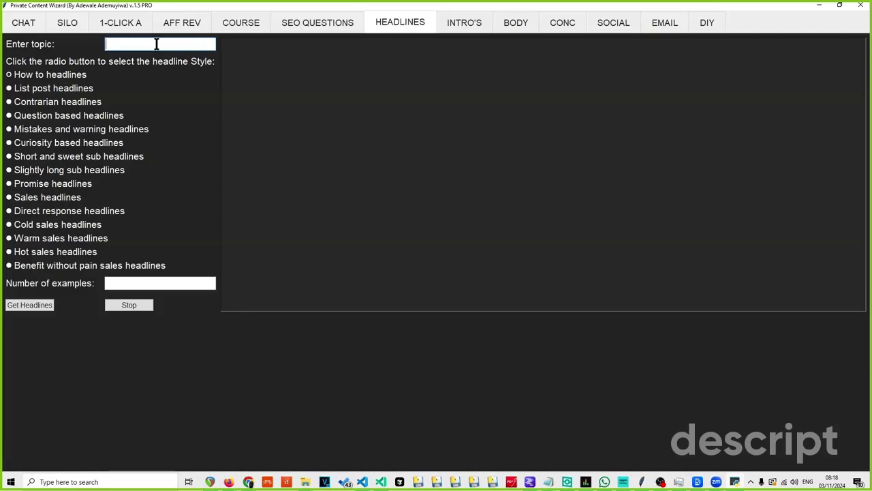
{"action": "type", "text": "Covered co"}
{"action": "key", "text": "BackSpace"}
{"action": "type", "text": "car transport"}
{"action": "left_click_drag", "start_coordinate": [200, 44], "coordinate": [107, 43]}
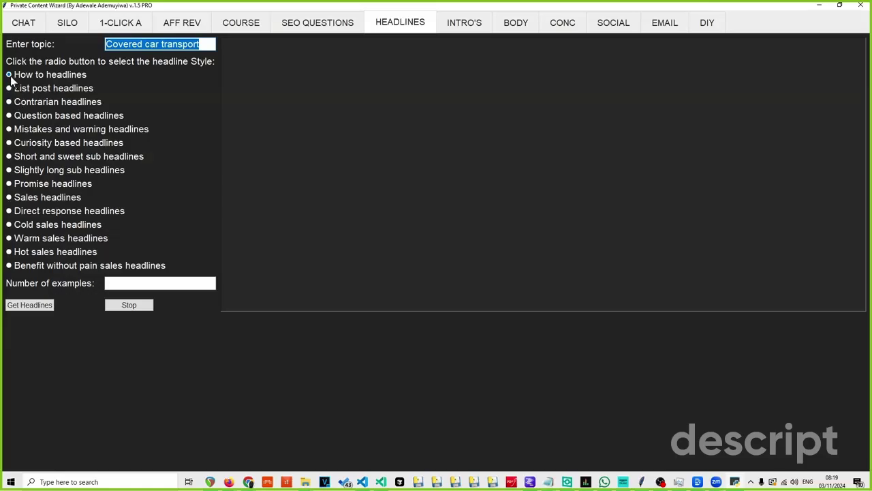
Set the number of examples to 10, generate how-to headlines, and highlight the second and third suggestions in turn.
{"action": "left_click", "coordinate": [128, 283]}
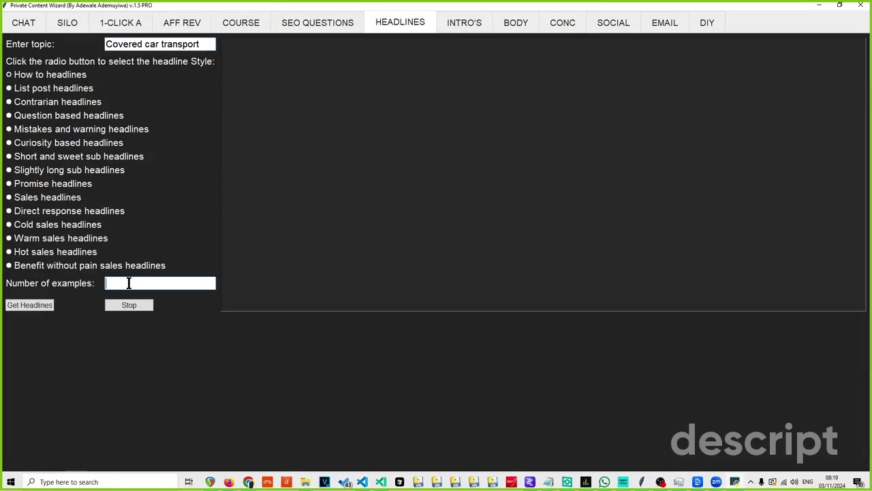
{"action": "type", "text": "10"}
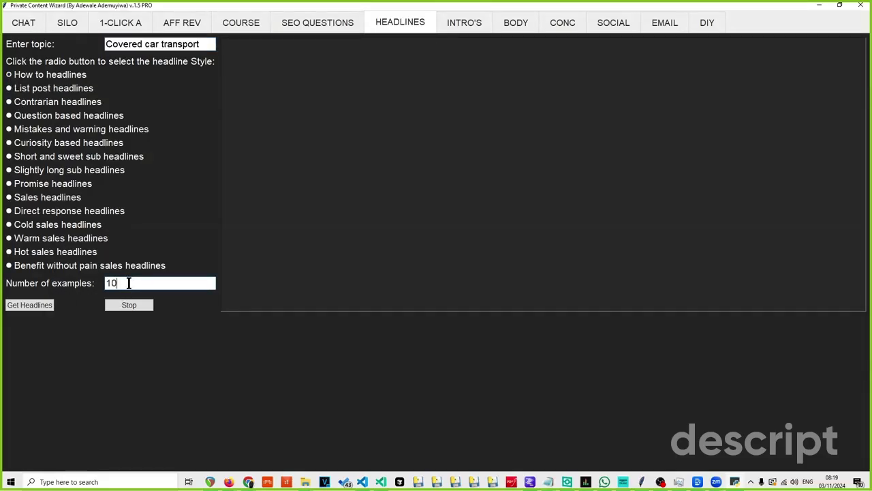
{"action": "left_click", "coordinate": [20, 307]}
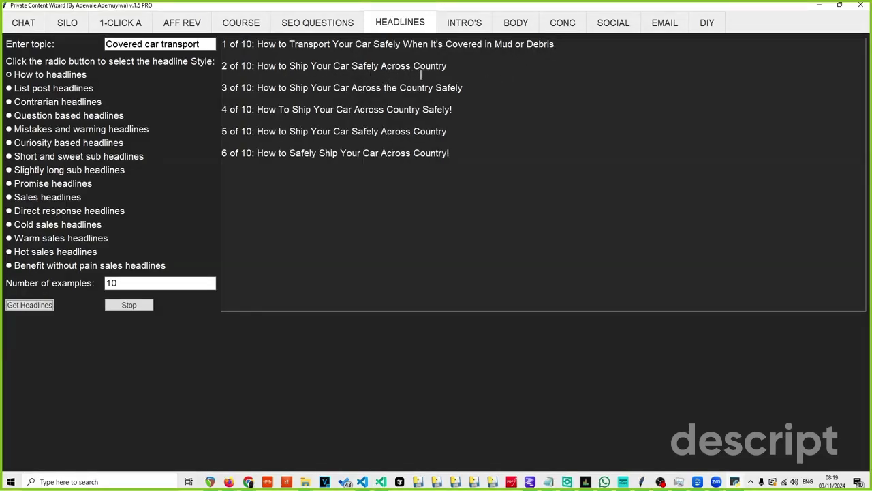
{"action": "left_click_drag", "start_coordinate": [454, 69], "coordinate": [256, 66]}
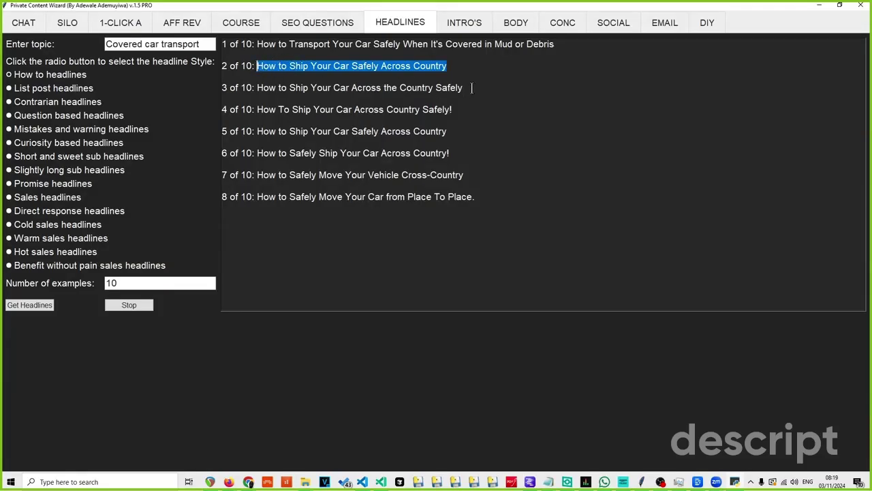
{"action": "left_click_drag", "start_coordinate": [471, 87], "coordinate": [257, 87]}
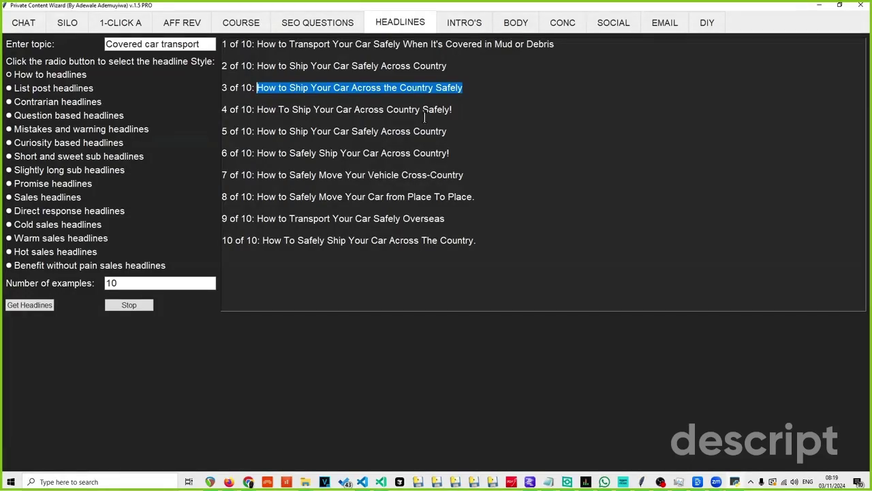
Change the headline topic to "benefits of Covered car transport" and generate question based headlines for it.
{"action": "left_click", "coordinate": [106, 43]}
{"action": "type", "text": "benefit"}
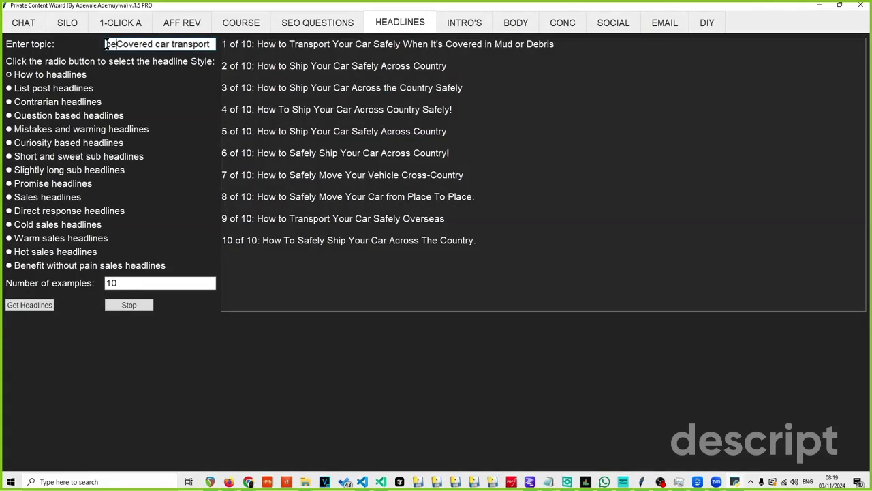
{"action": "type", "text": "s "}
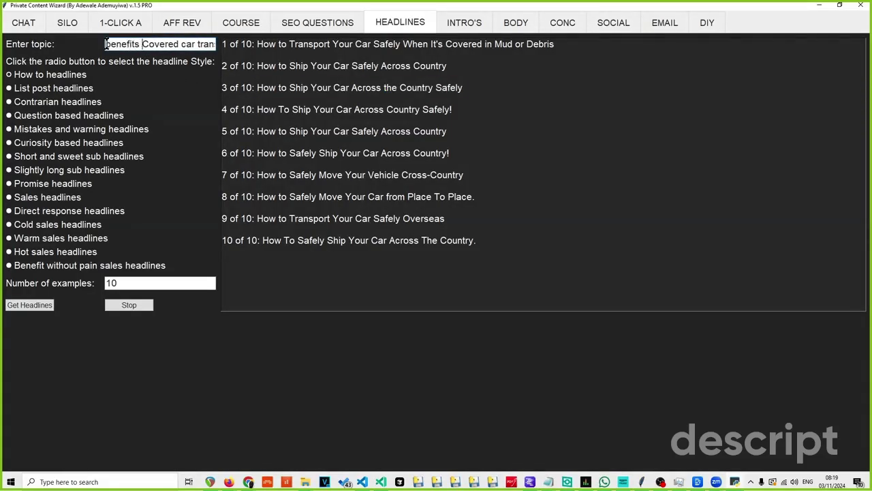
{"action": "type", "text": "of"}
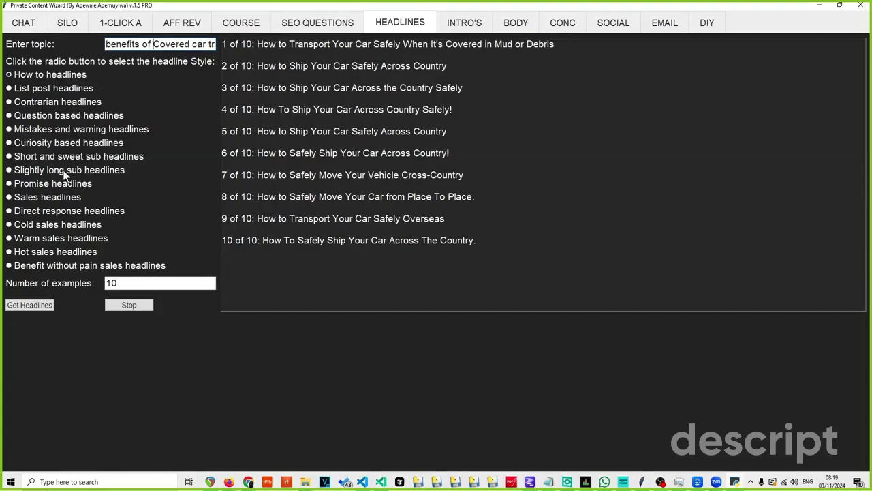
{"action": "left_click", "coordinate": [8, 115]}
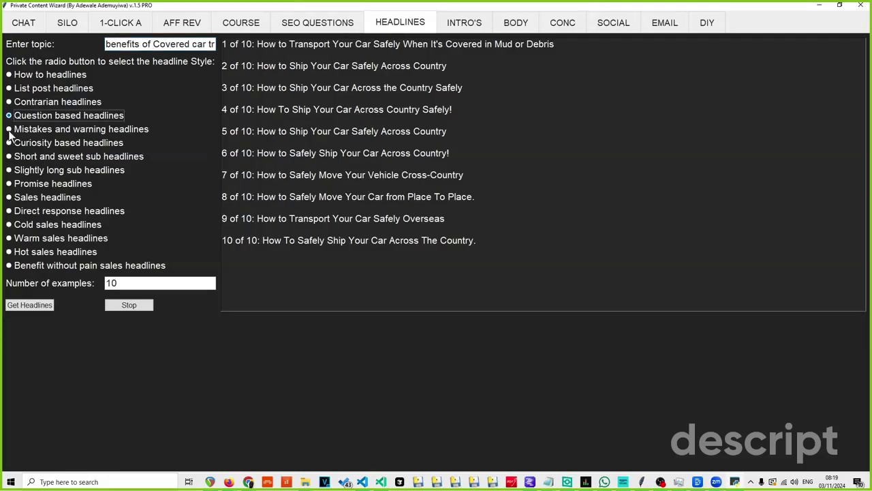
{"action": "left_click", "coordinate": [28, 306]}
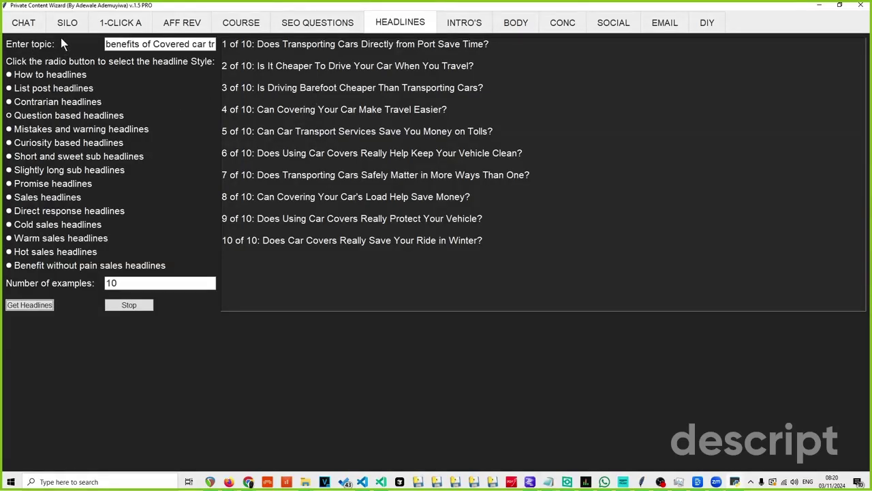
Copy the headline topic "benefits of Covered car transport" into the one-click article's keyword.
{"action": "left_click", "coordinate": [150, 44]}
{"action": "triple_click", "coordinate": [149, 45]}
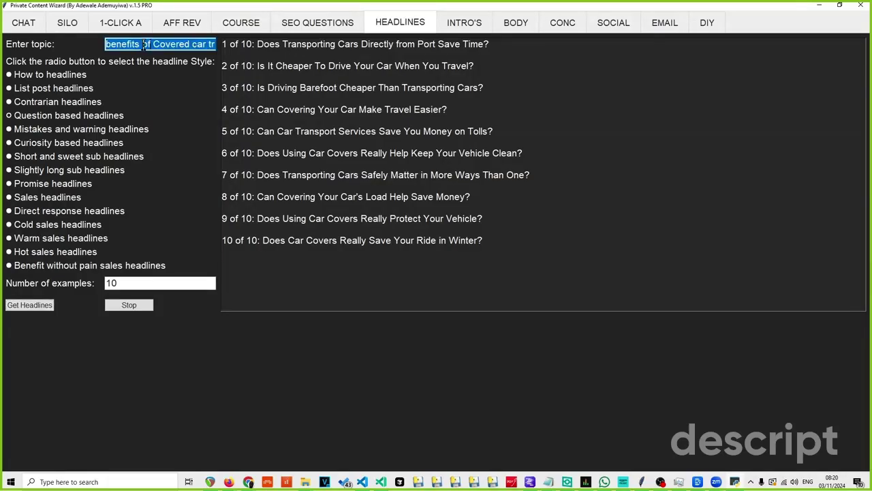
{"action": "left_click", "coordinate": [121, 23]}
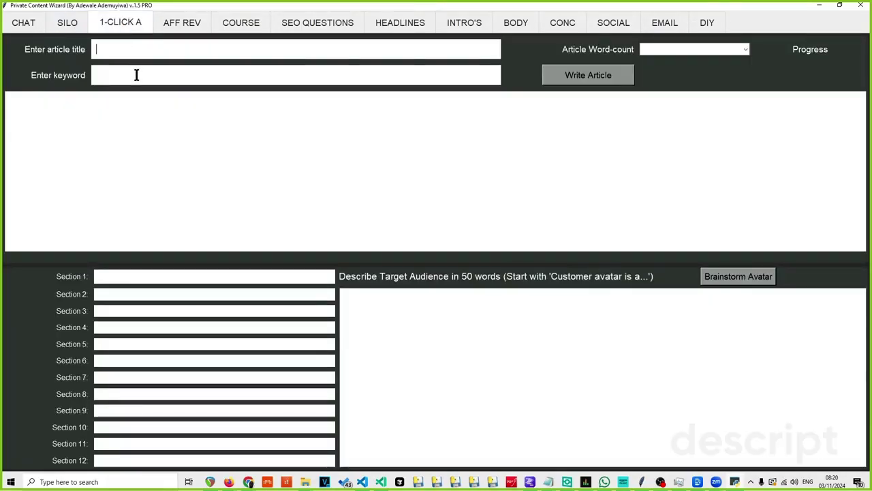
{"action": "left_click", "coordinate": [140, 74]}
{"action": "type", "text": "benefits of Covered car transport"}
Enter "Drivered your expensive car from londain to spain may cost you a lot" as the article title.
{"action": "left_click", "coordinate": [136, 50]}
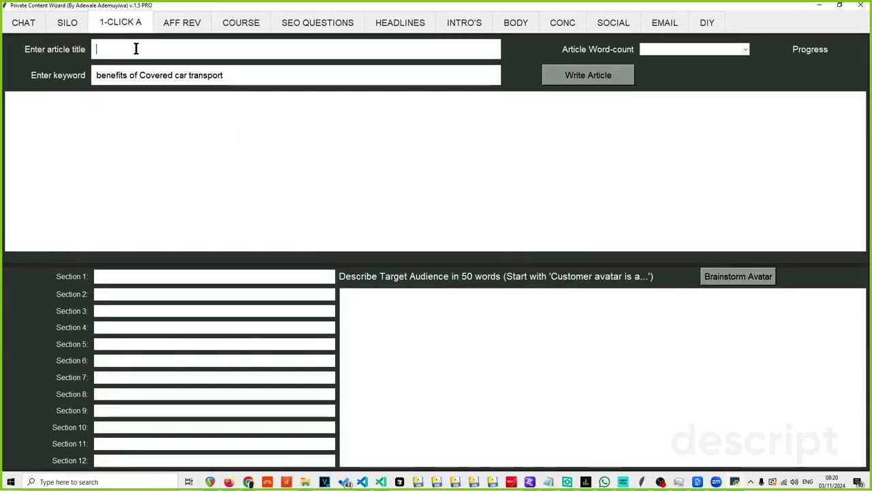
{"action": "type", "text": "Drivere"}
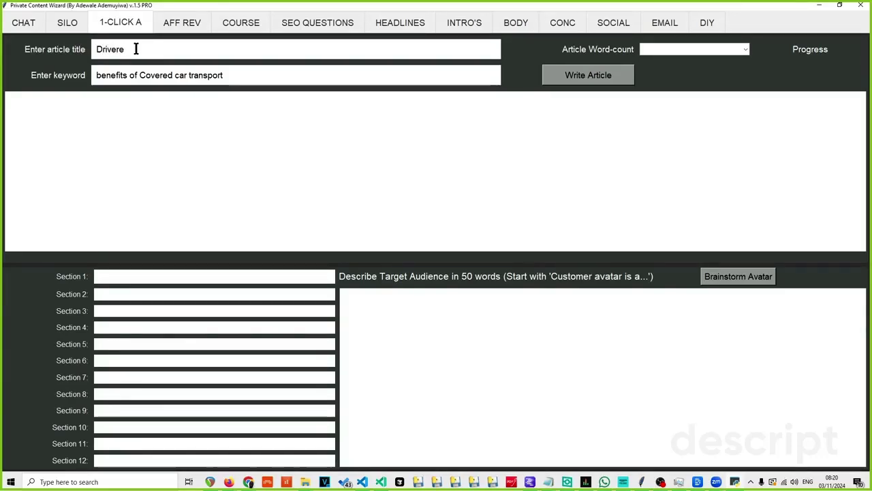
{"action": "type", "text": "d your expens"}
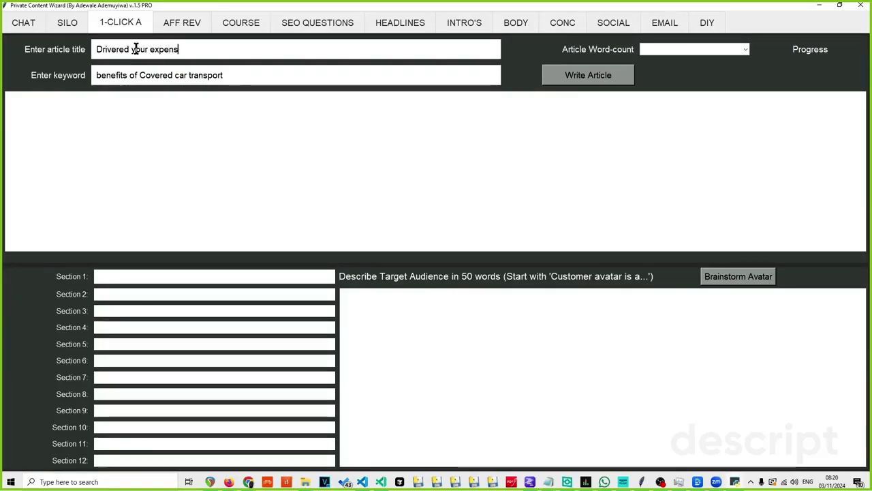
{"action": "type", "text": "ive car"}
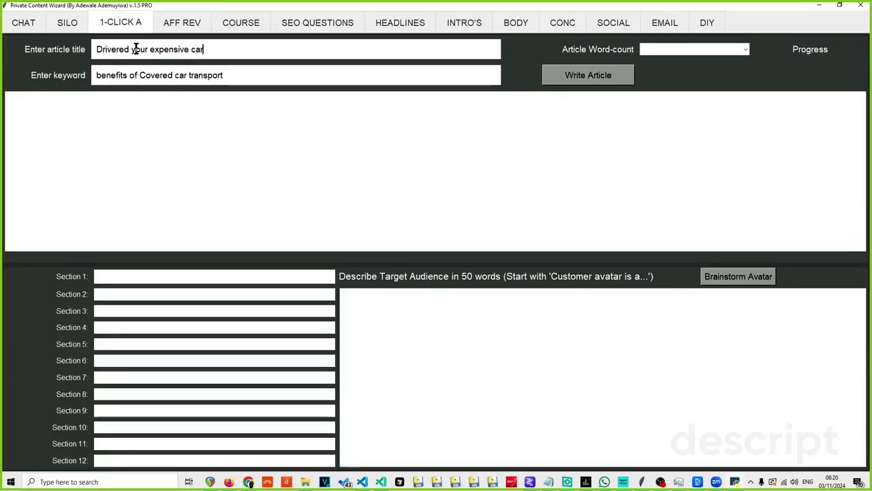
{"action": "type", "text": " from h"}
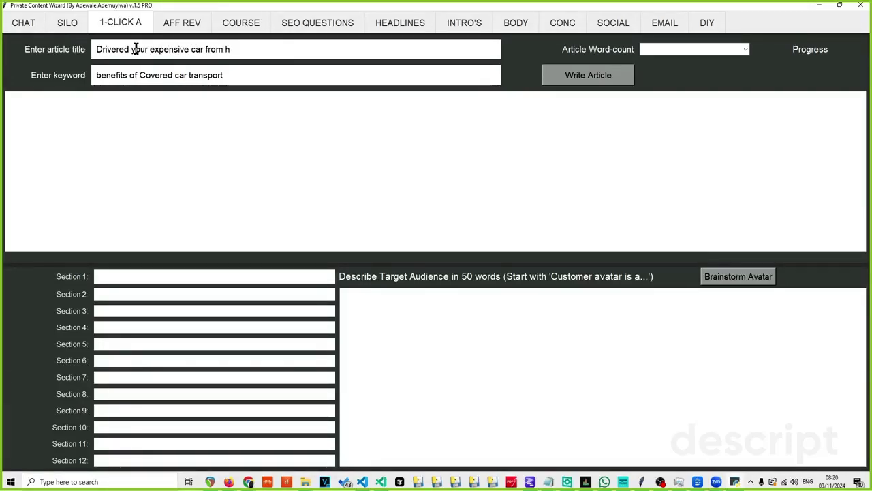
{"action": "key", "text": "BackSpace"}
{"action": "type", "text": "londain "}
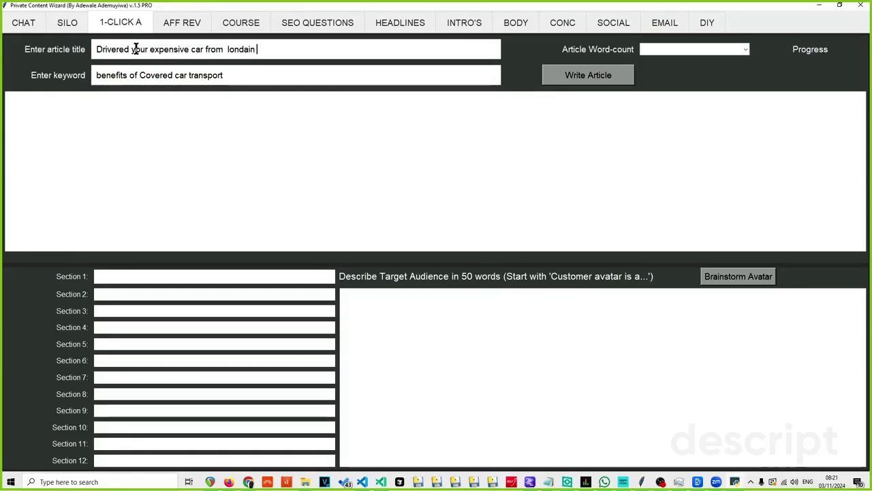
{"action": "type", "text": "to spain may"}
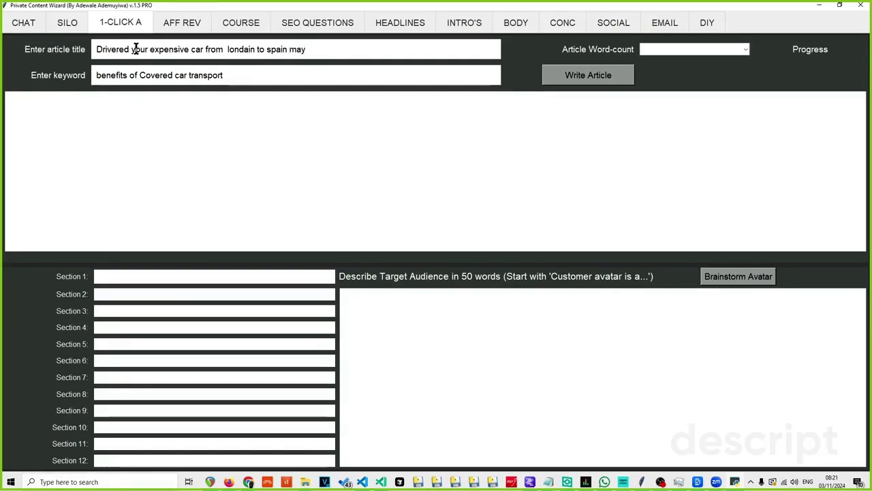
{"action": "type", "text": " cost you  a lot"}
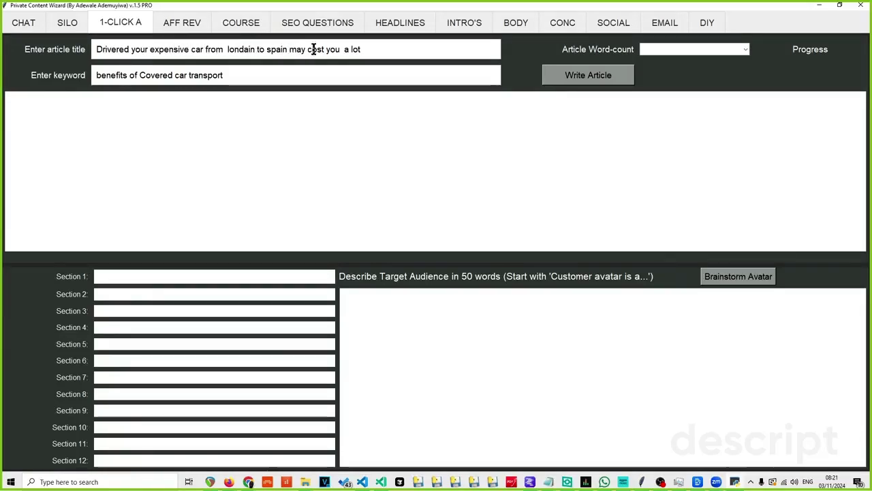
Copy the article title into the headline generator's topic and generate how-to headlines from it.
{"action": "left_click_drag", "start_coordinate": [384, 50], "coordinate": [92, 49]}
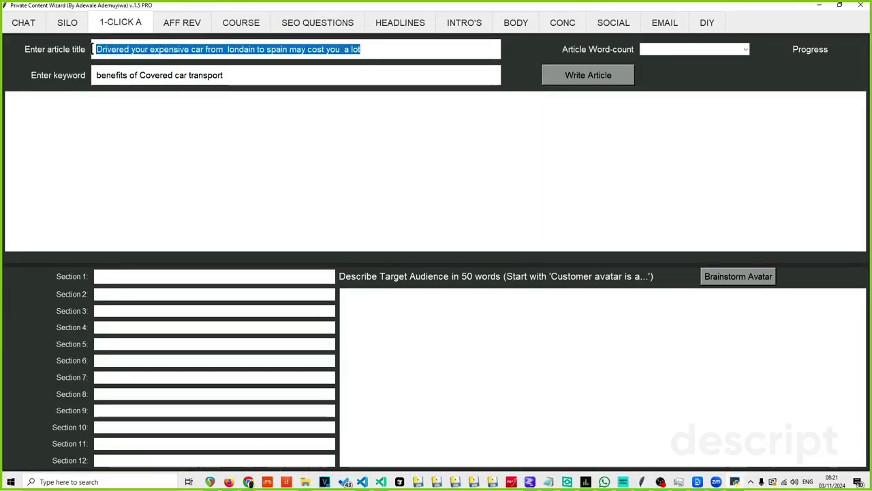
{"action": "left_click", "coordinate": [400, 22]}
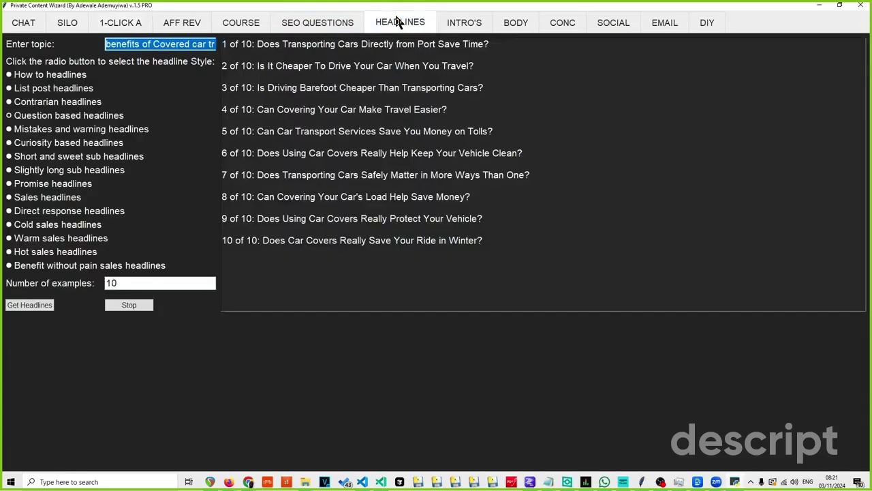
{"action": "left_click", "coordinate": [181, 43]}
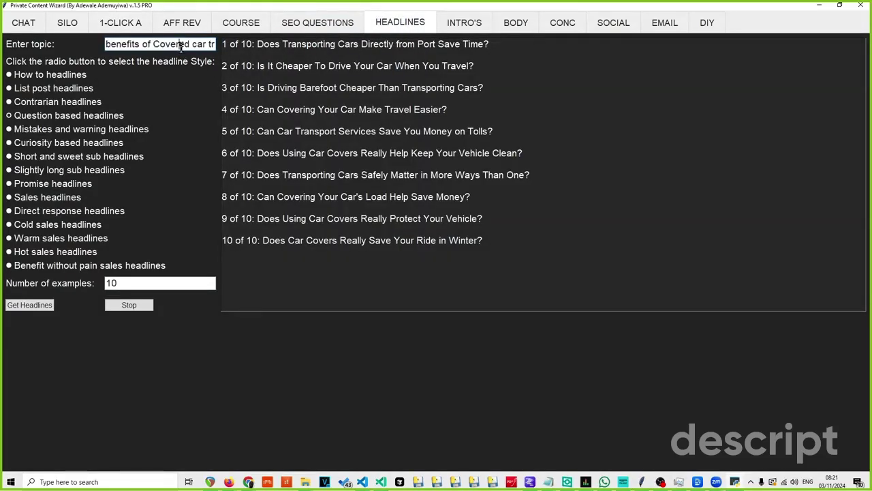
{"action": "triple_click", "coordinate": [182, 44]}
{"action": "key", "text": "ctrl+v"}
{"action": "left_click", "coordinate": [16, 75]}
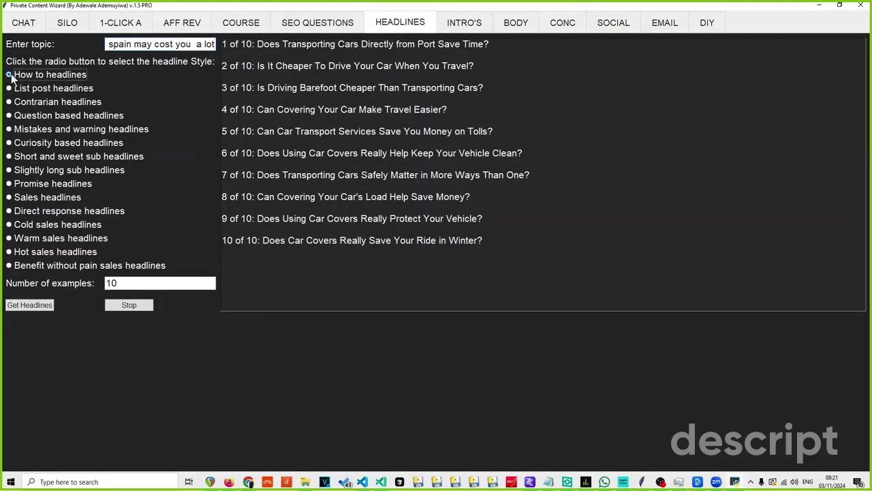
{"action": "left_click", "coordinate": [44, 306]}
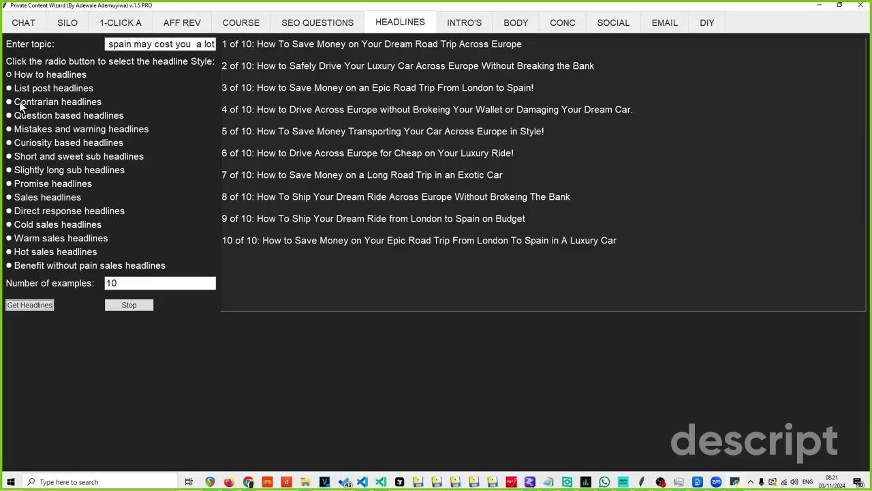
Brainstorm a customer avatar for the one-click article and review the generated target audience description.
{"action": "left_click", "coordinate": [119, 24]}
{"action": "left_click", "coordinate": [120, 78]}
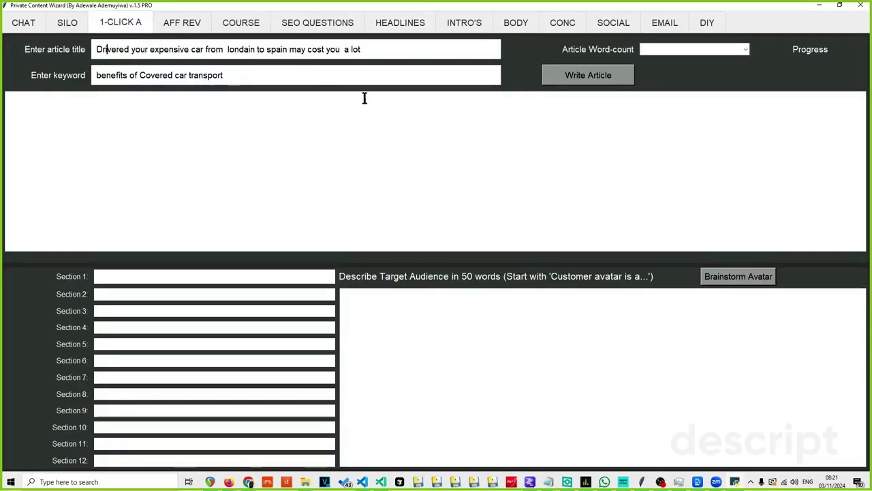
{"action": "left_click", "coordinate": [735, 282]}
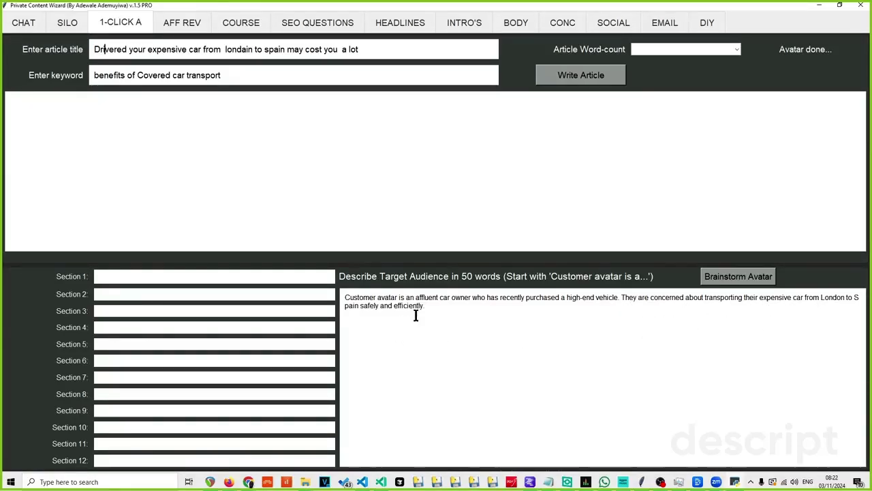
{"action": "left_click_drag", "start_coordinate": [416, 315], "coordinate": [343, 297]}
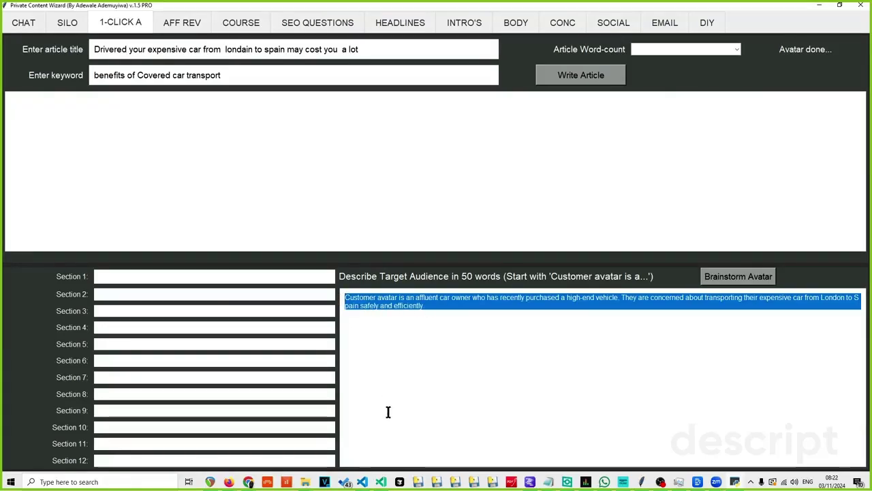
{"action": "left_click", "coordinate": [431, 409]}
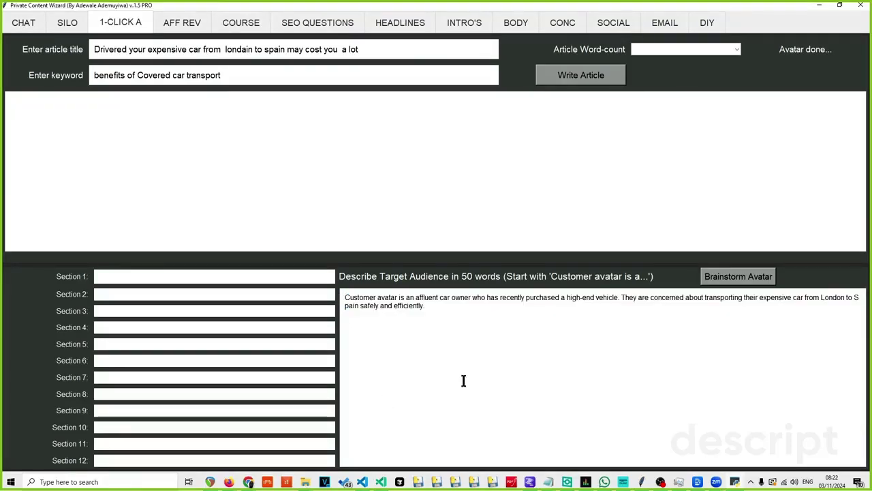
Set the article word count to 3000+ and select the whole target audience description.
{"action": "left_click", "coordinate": [718, 54]}
{"action": "left_click", "coordinate": [767, 68]}
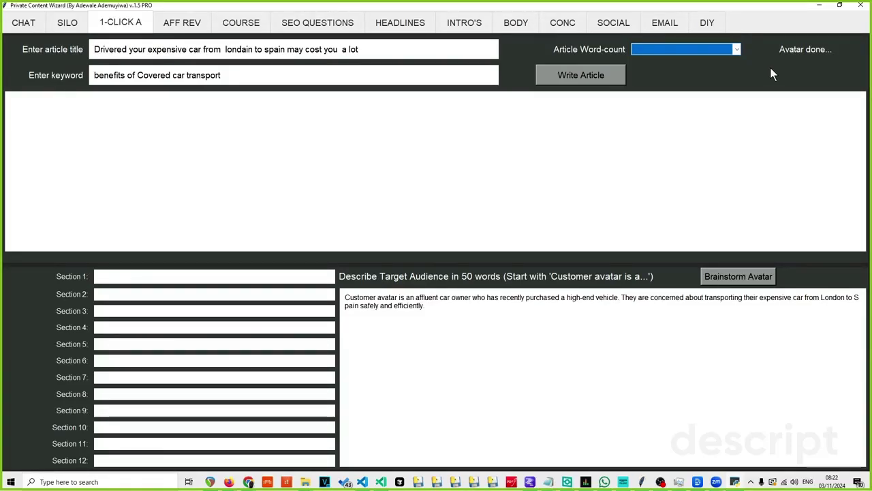
{"action": "left_click", "coordinate": [731, 50]}
{"action": "left_click", "coordinate": [709, 81]}
{"action": "left_click", "coordinate": [433, 310]}
{"action": "left_click_drag", "start_coordinate": [423, 306], "coordinate": [336, 294]}
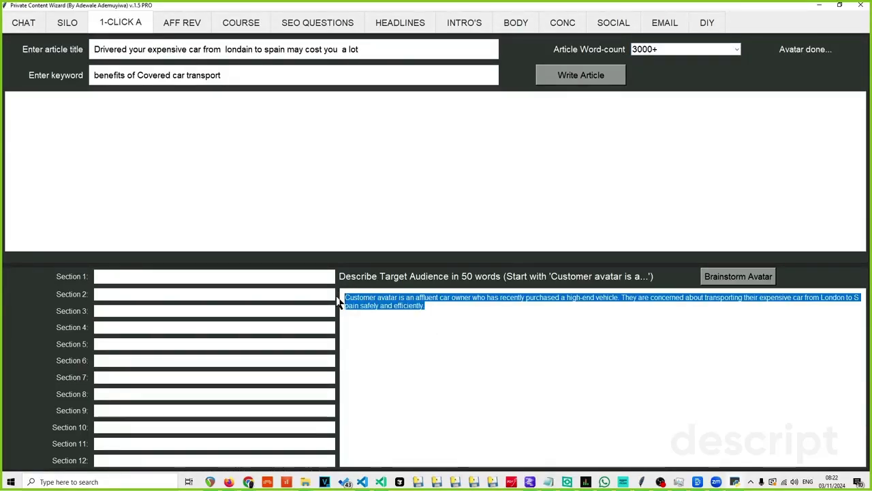
Set the one-click article's word count to 6000+.
{"action": "left_click", "coordinate": [667, 52]}
{"action": "left_click", "coordinate": [665, 79]}
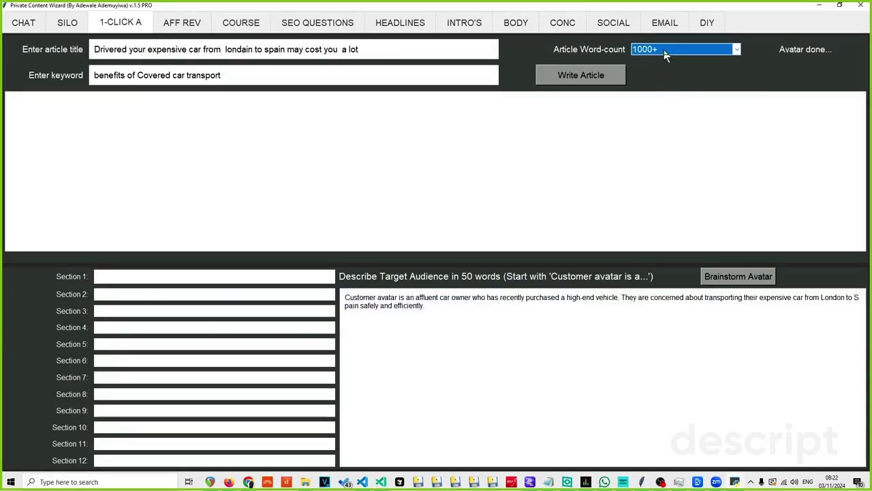
{"action": "left_click", "coordinate": [663, 51]}
{"action": "left_click", "coordinate": [663, 90]}
Replace the headline generator's topic with the target audience description copied from the one-click article.
{"action": "left_click", "coordinate": [432, 321]}
{"action": "left_click_drag", "start_coordinate": [434, 304], "coordinate": [347, 295]}
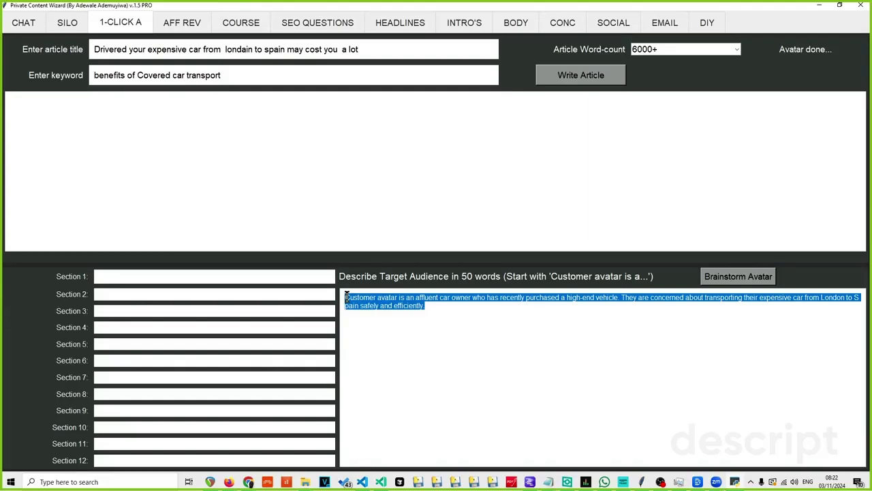
{"action": "left_click", "coordinate": [409, 23]}
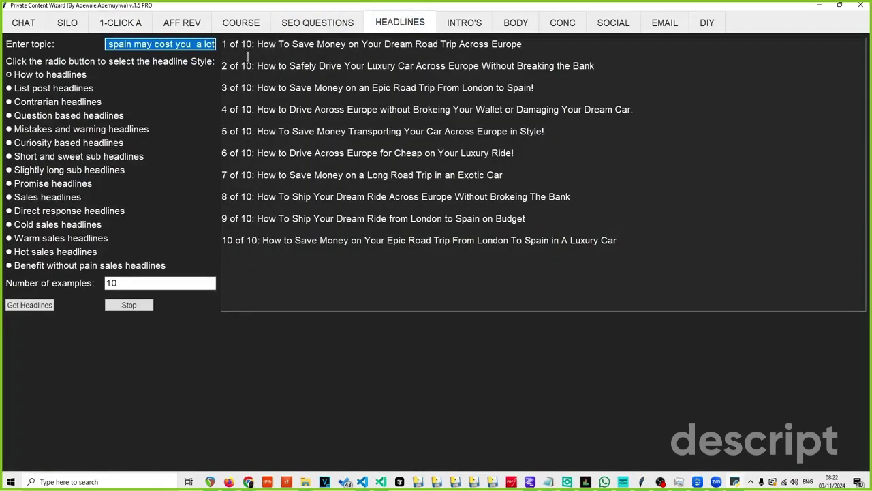
{"action": "left_click", "coordinate": [192, 45]}
{"action": "triple_click", "coordinate": [192, 45]}
{"action": "key", "text": "ctrl+v"}
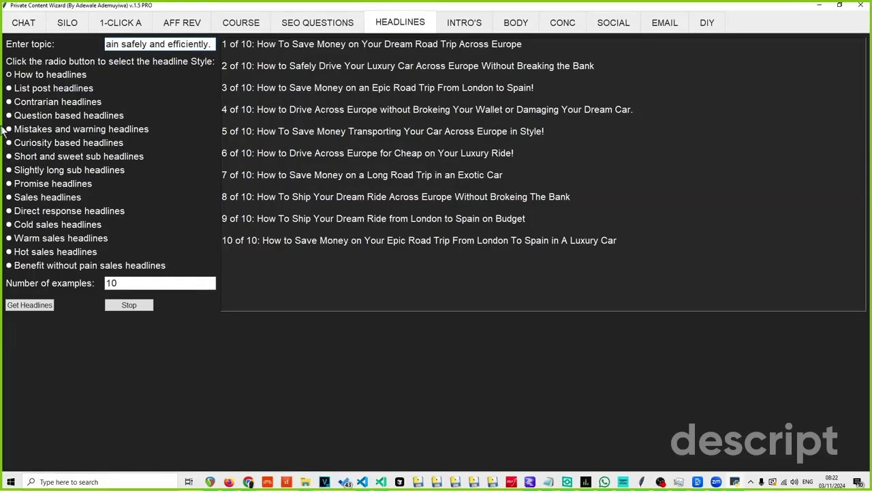
Generate how-to headlines and then list post headlines from the target audience topic.
{"action": "left_click", "coordinate": [30, 304]}
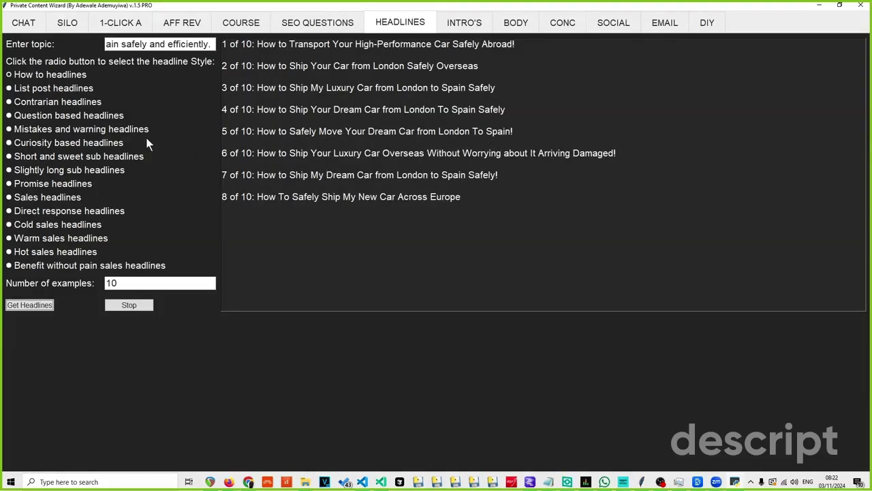
{"action": "left_click", "coordinate": [13, 89]}
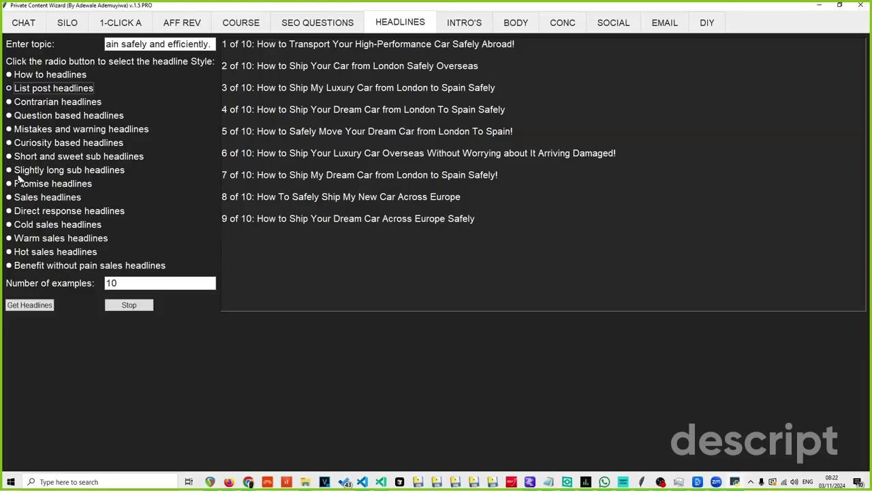
{"action": "left_click", "coordinate": [30, 305]}
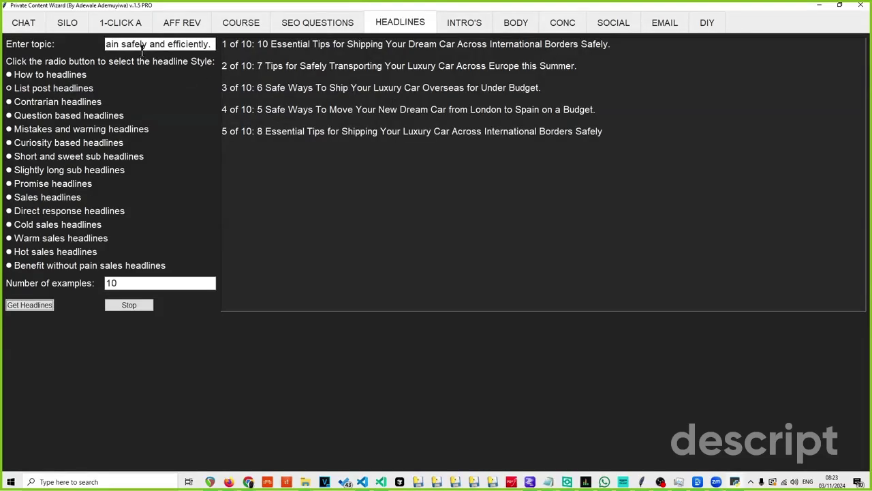
Examine the silo, one-click article and affiliate review tools, including the review template's product name, features and usage experience fields.
{"action": "left_click", "coordinate": [71, 24]}
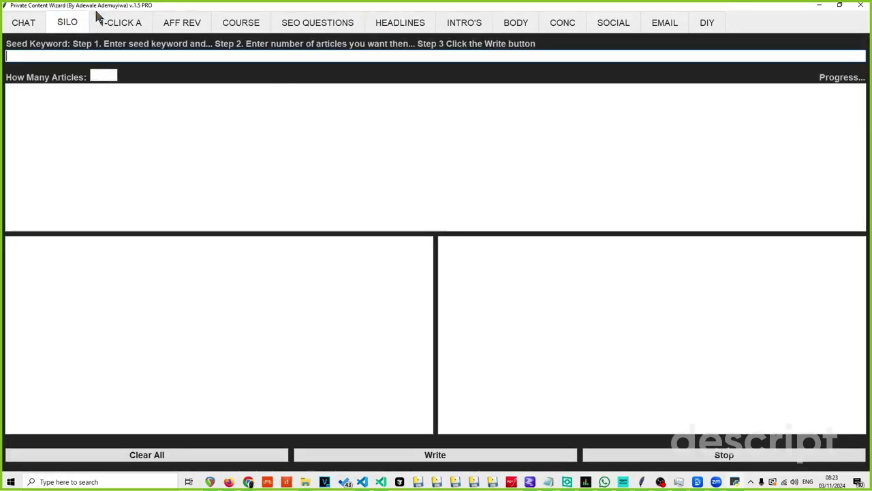
{"action": "left_click", "coordinate": [120, 22]}
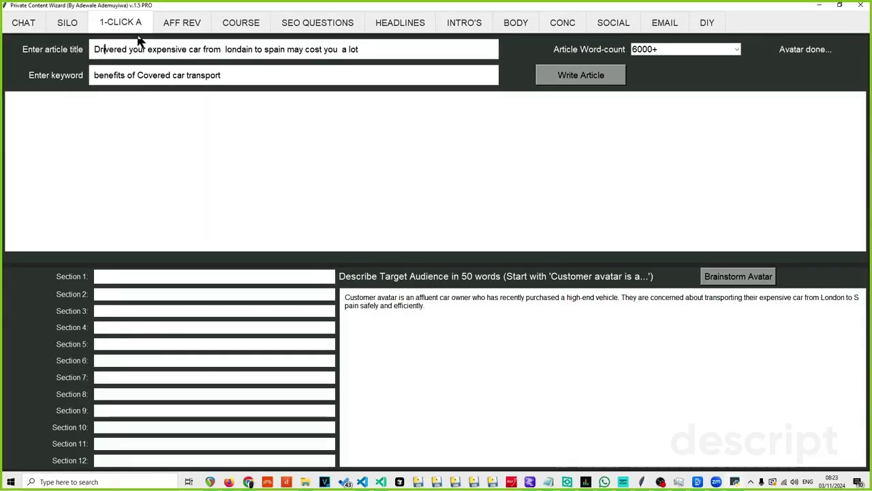
{"action": "left_click", "coordinate": [176, 25]}
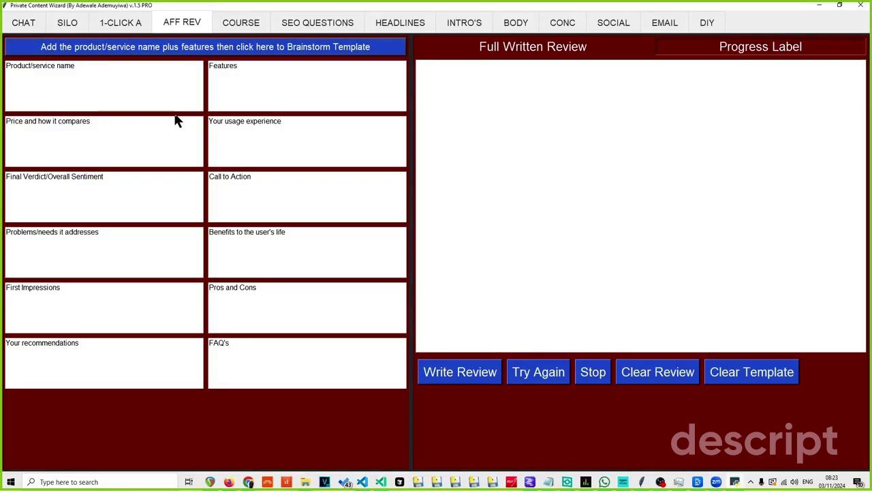
{"action": "left_click", "coordinate": [68, 22]}
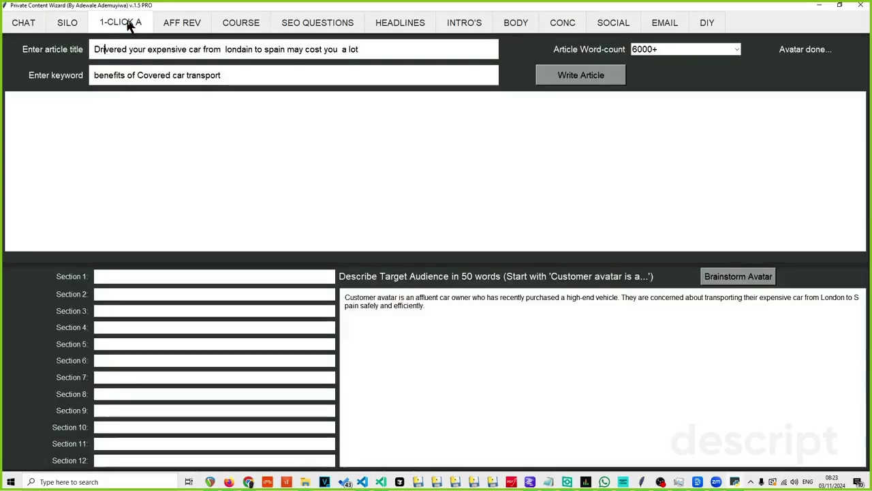
{"action": "left_click", "coordinate": [128, 25]}
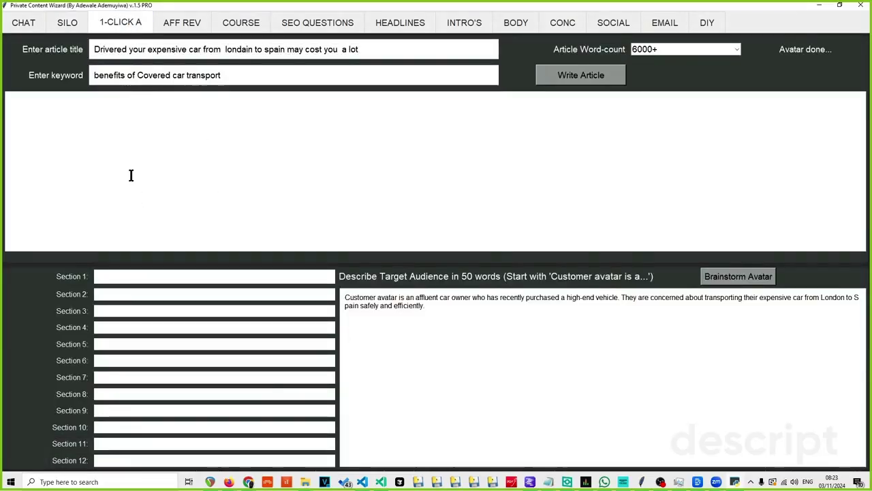
{"action": "left_click", "coordinate": [187, 26]}
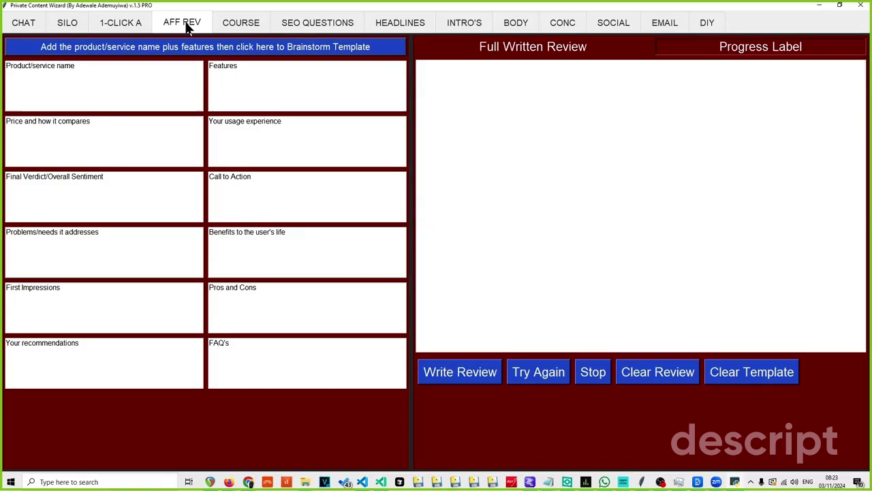
{"action": "left_click", "coordinate": [113, 90]}
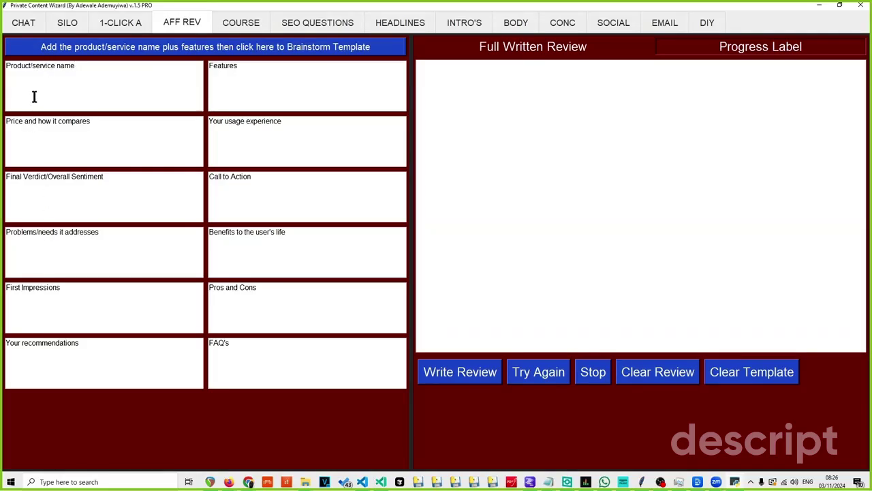
{"action": "left_click", "coordinate": [233, 84]}
{"action": "left_click", "coordinate": [278, 133]}
Compare the course tool with the silo, one-click article and affiliate review tools, and check the one-click article's keyword.
{"action": "left_click", "coordinate": [234, 25]}
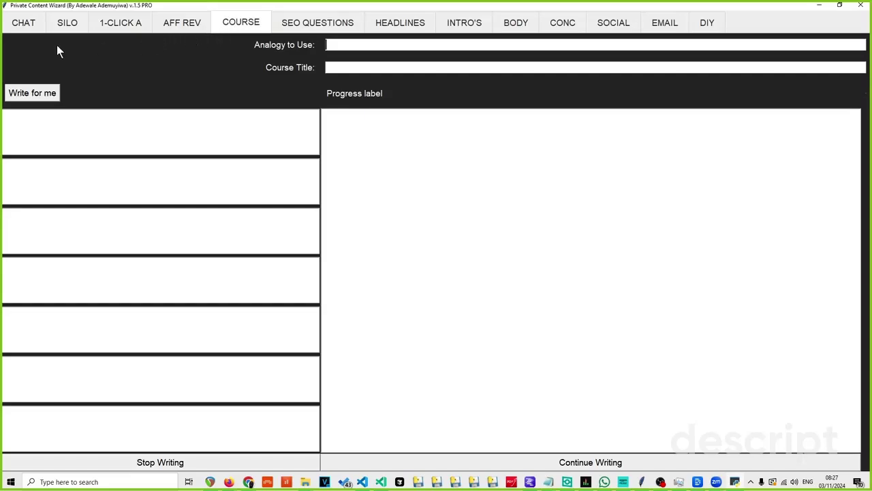
{"action": "left_click", "coordinate": [67, 25]}
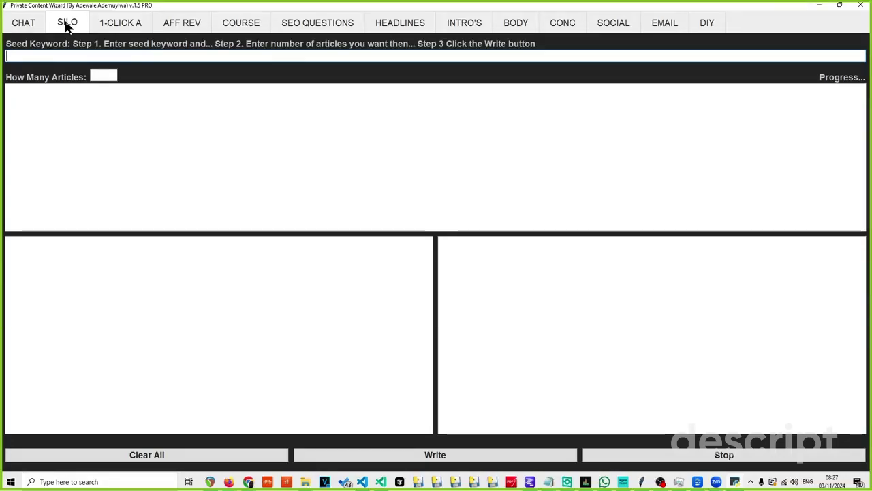
{"action": "left_click", "coordinate": [102, 25]}
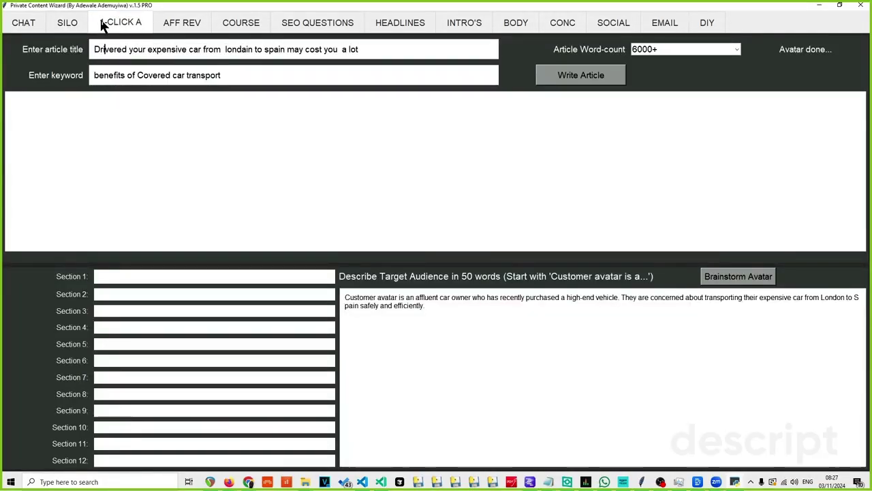
{"action": "left_click", "coordinate": [180, 24]}
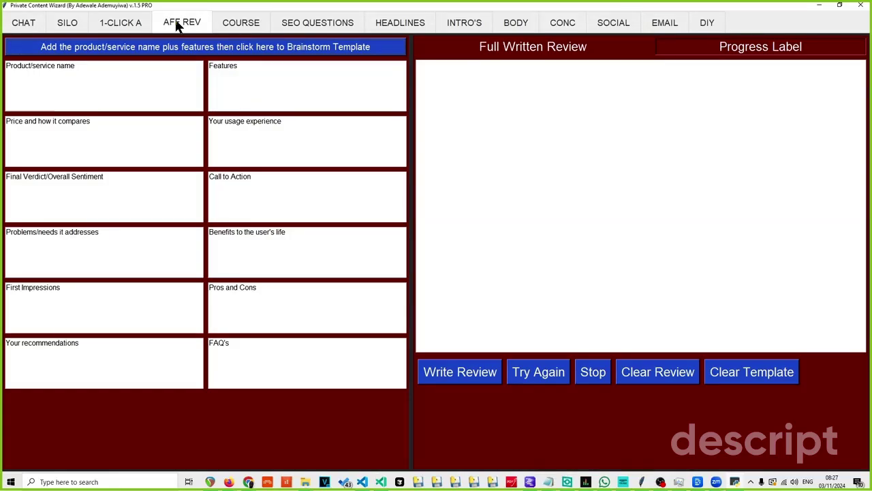
{"action": "left_click", "coordinate": [233, 25]}
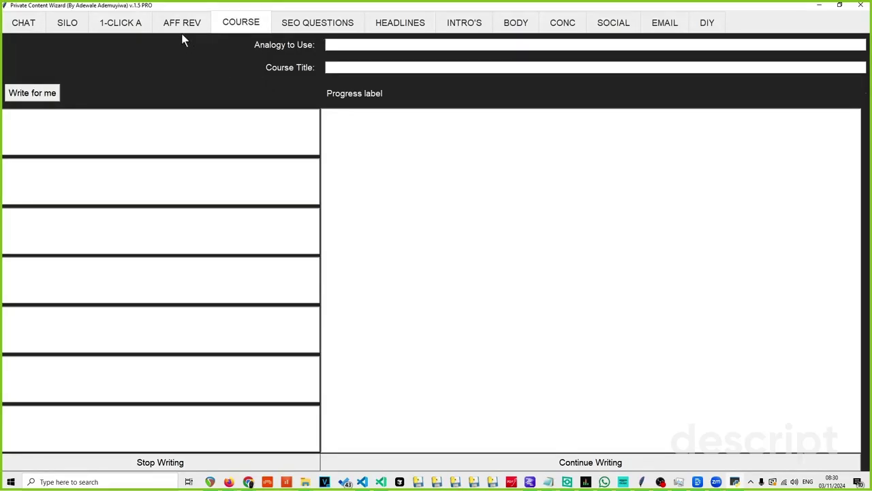
{"action": "left_click", "coordinate": [135, 28]}
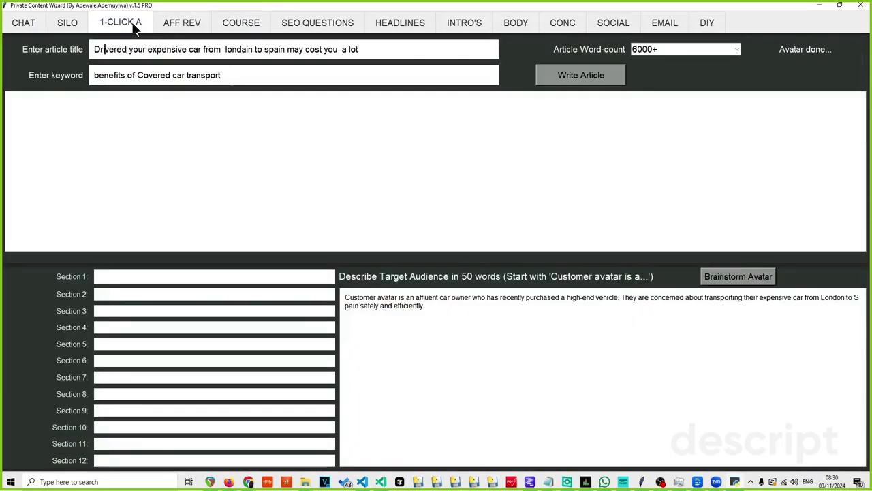
{"action": "left_click", "coordinate": [237, 76]}
{"action": "left_click_drag", "start_coordinate": [238, 75], "coordinate": [143, 79]}
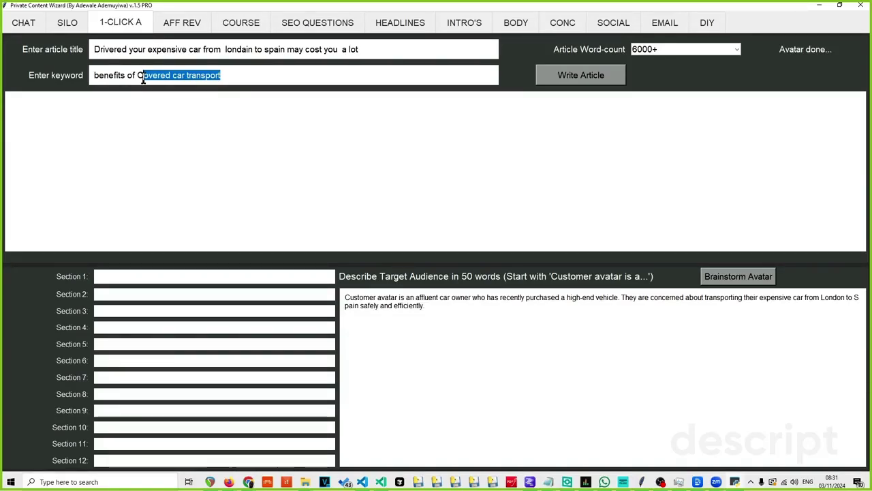
Enter "covered car trasport busnesses: Here is why you need a wbsite. an how you can build one easily" as the course title.
{"action": "left_click", "coordinate": [183, 26]}
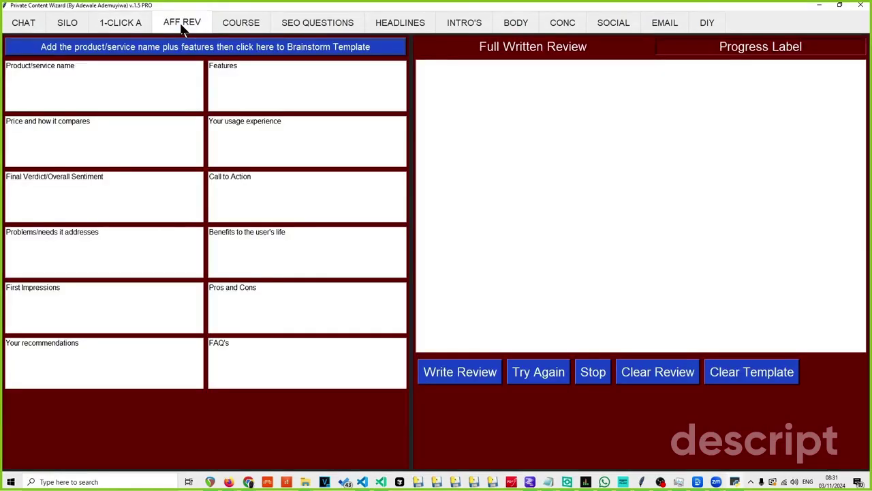
{"action": "left_click", "coordinate": [261, 26]}
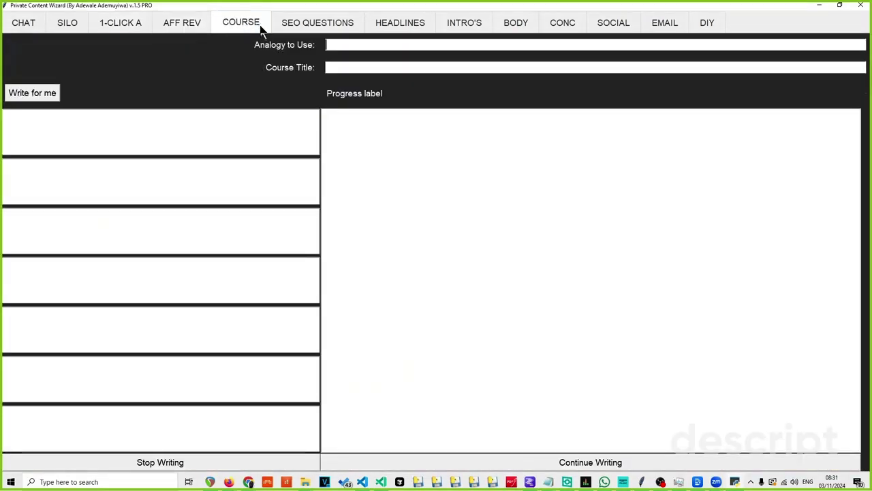
{"action": "left_click", "coordinate": [351, 67]}
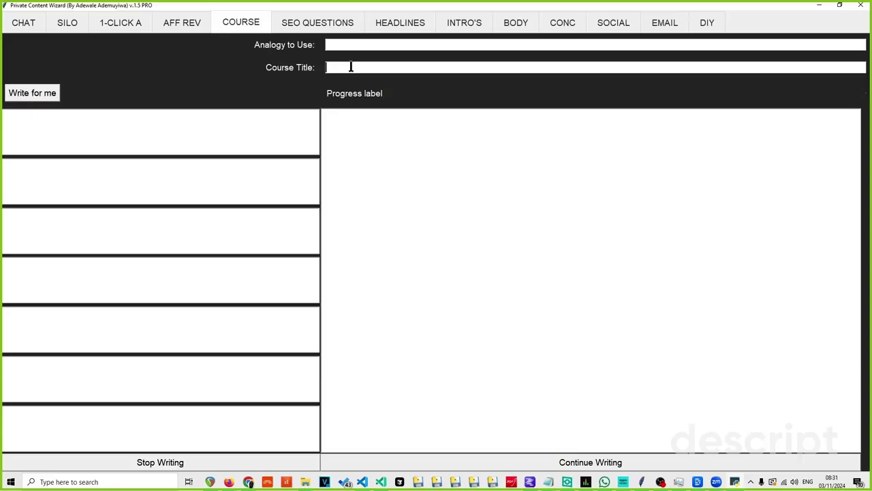
{"action": "type", "text": "covered car traspot"}
{"action": "key", "text": "BackSpace"}
{"action": "type", "text": "rt busnesses:"}
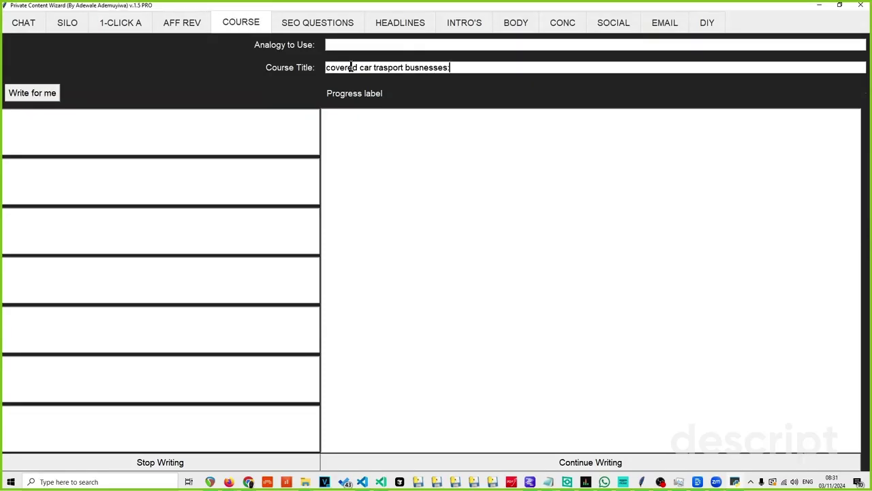
{"action": "type", "text": " Here is why you need"}
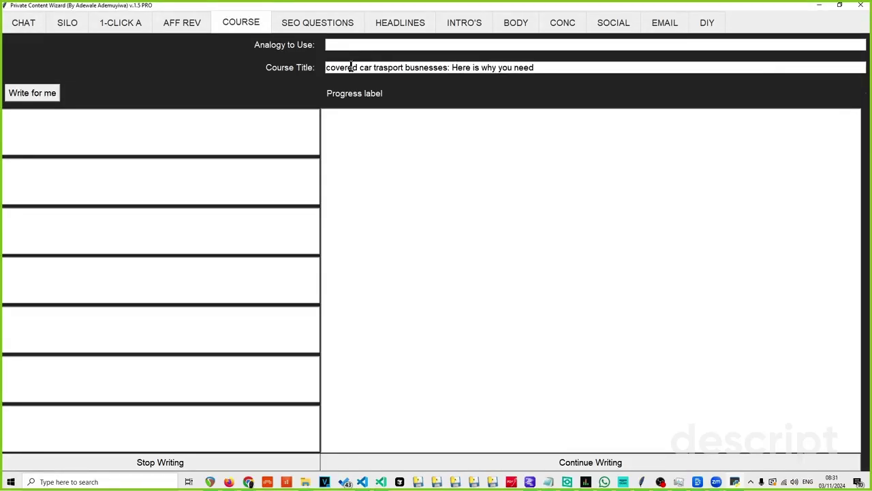
{"action": "type", "text": " a wbsite"}
{"action": "type", "text": ". an how you can b"}
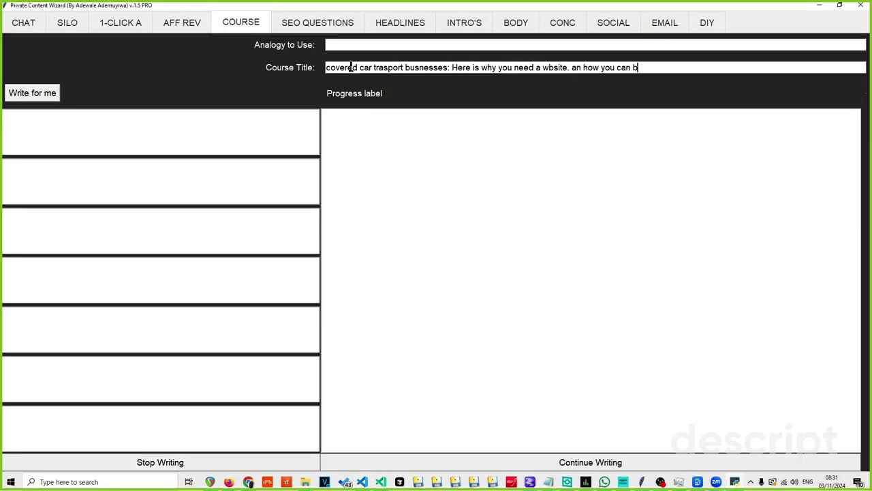
{"action": "type", "text": "uild one easily"}
Correct "an" to "And" in the course title and capitalize its first word as "Covered".
{"action": "left_click", "coordinate": [579, 66]}
{"action": "type", "text": "d"}
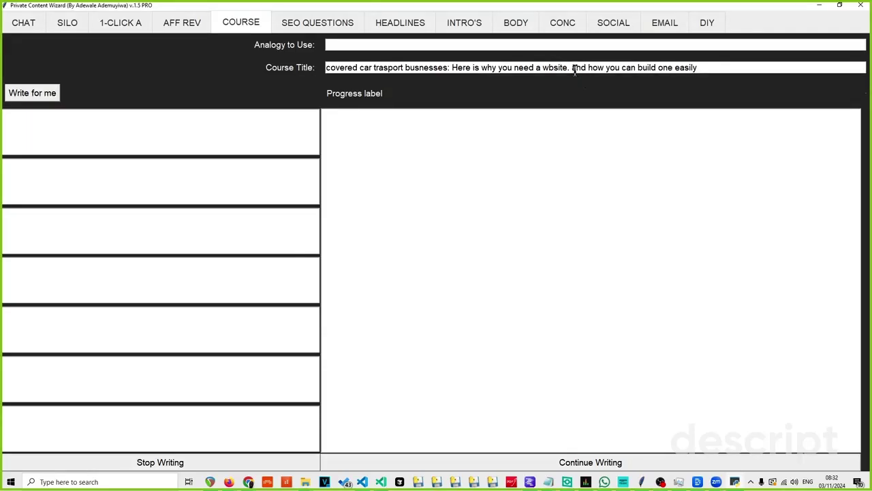
{"action": "type", "text": "A"}
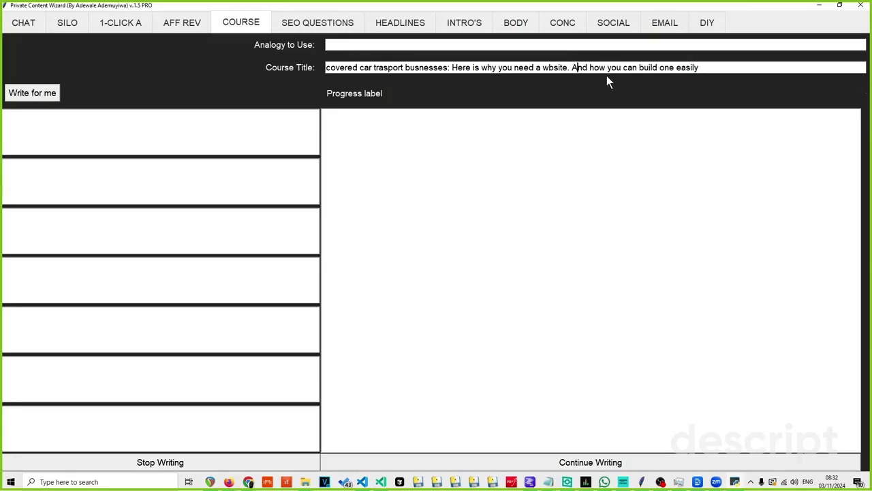
{"action": "left_click", "coordinate": [723, 67]}
{"action": "left_click", "coordinate": [327, 67]}
{"action": "type", "text": "C"}
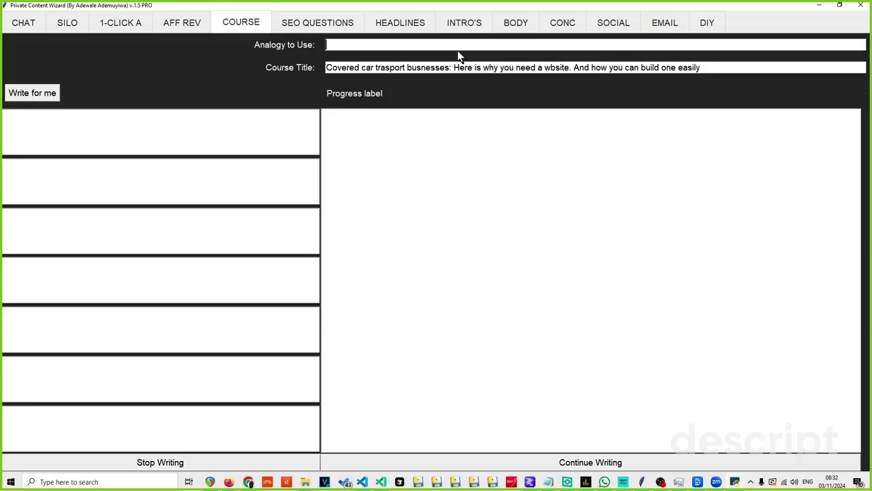
Set the course analogy to "Cow dung", start writing the course, and check the analogy against the generated sections.
{"action": "type", "text": "Cow dung"}
{"action": "left_click", "coordinate": [48, 94]}
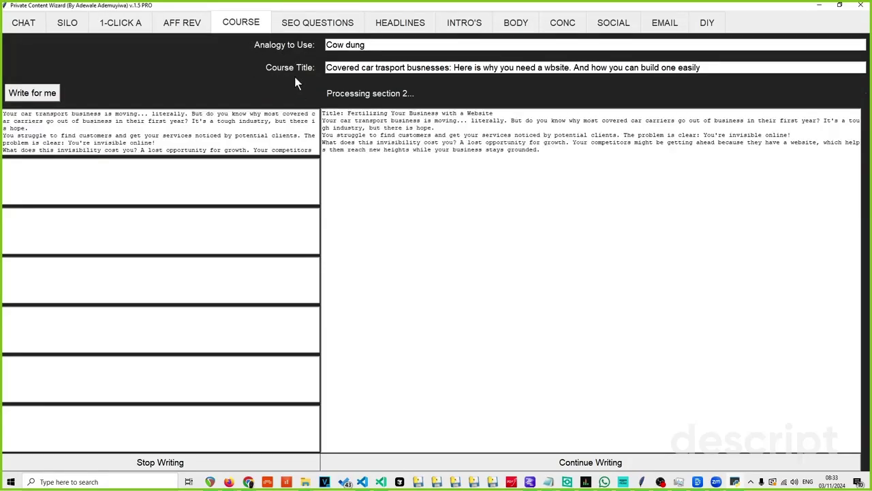
{"action": "left_click", "coordinate": [244, 24]}
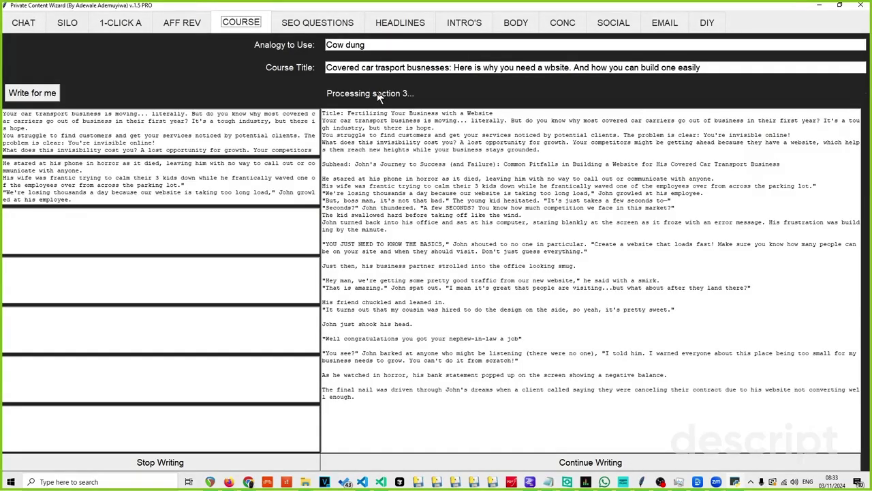
{"action": "left_click_drag", "start_coordinate": [371, 44], "coordinate": [307, 44]}
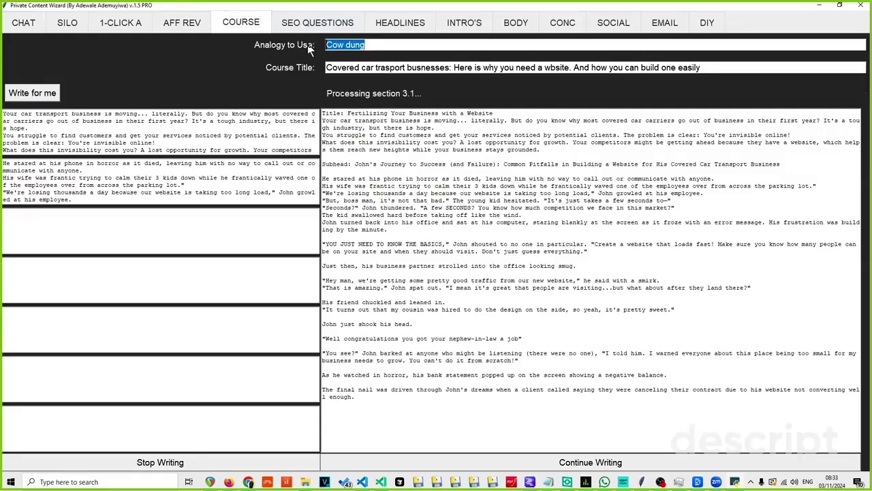
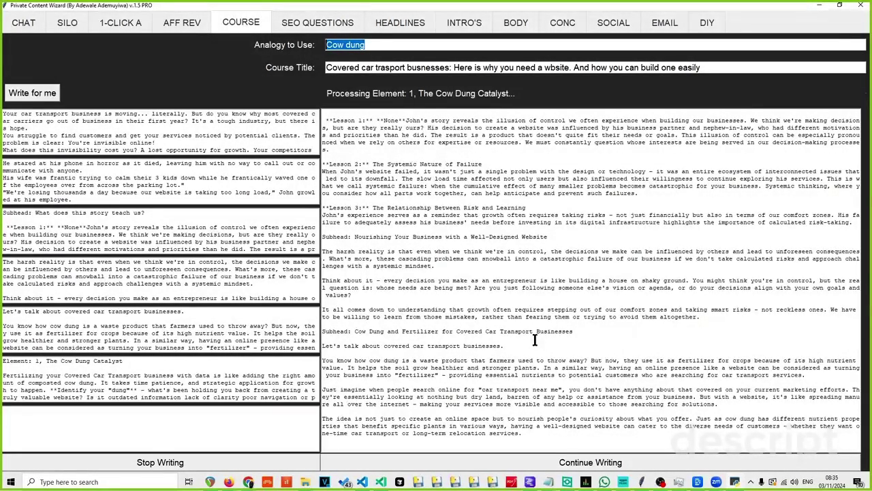
Look over the silo, one-click article and affiliate review tools alongside the course tool while the course is being written.
{"action": "left_click", "coordinate": [66, 22]}
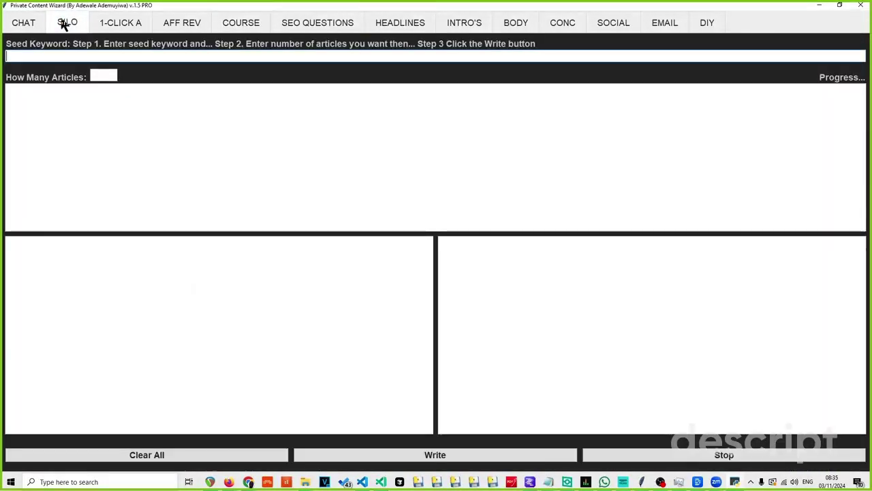
{"action": "left_click", "coordinate": [112, 25]}
{"action": "left_click", "coordinate": [185, 23]}
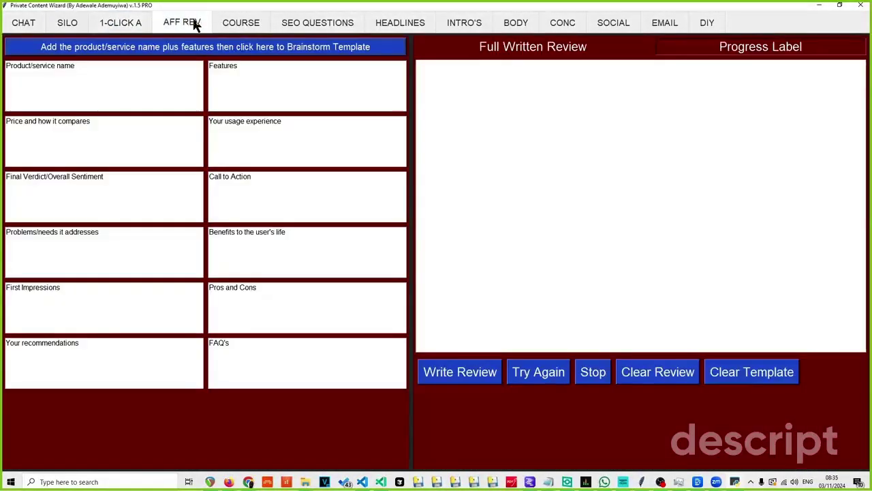
{"action": "left_click", "coordinate": [236, 24]}
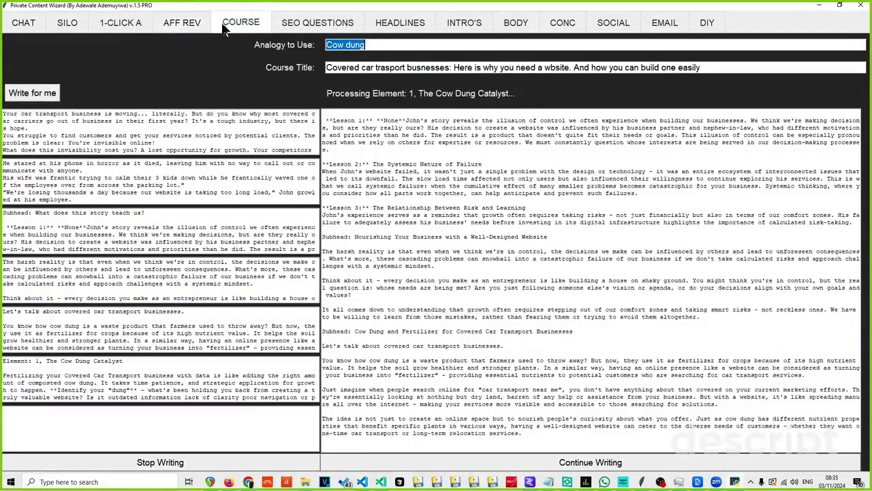
{"action": "left_click", "coordinate": [76, 22]}
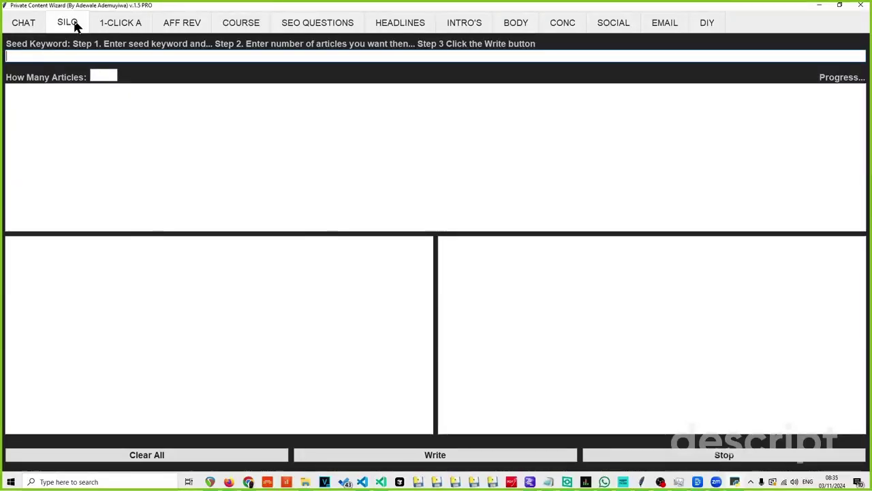
{"action": "left_click", "coordinate": [75, 23]}
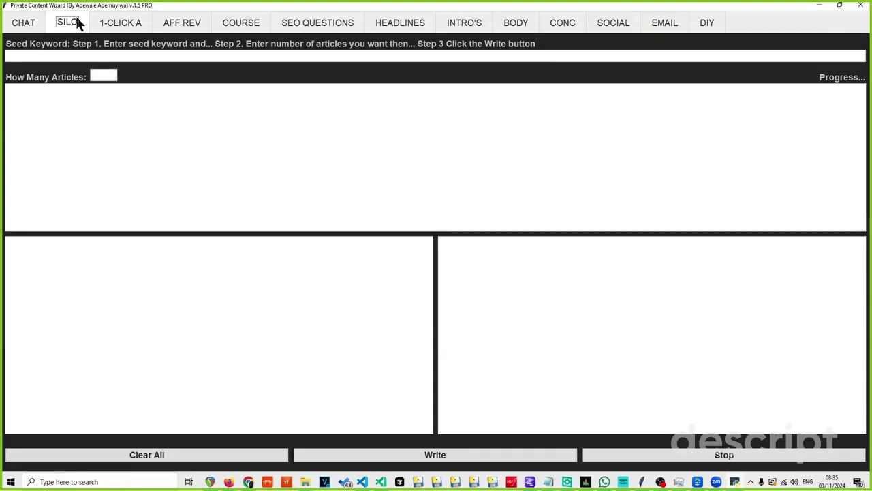
{"action": "left_click", "coordinate": [116, 23]}
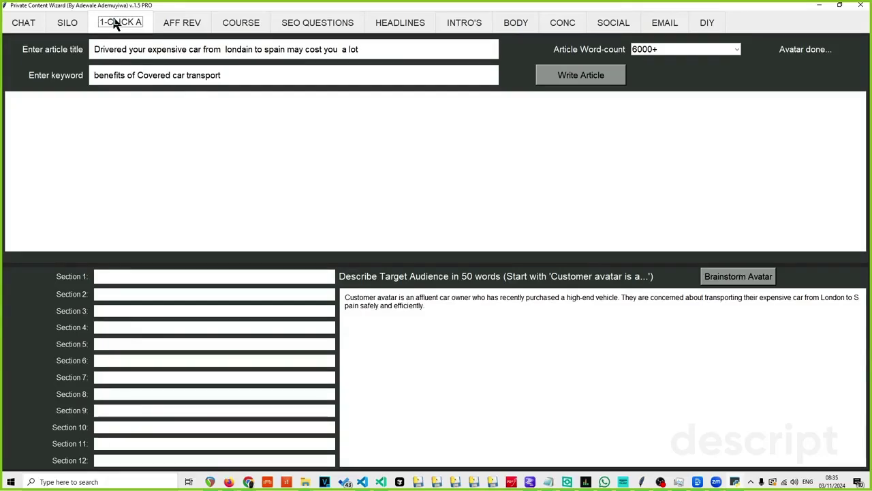
Examine the generated course text from The Cow Dung Catalyst to Nourishing Niches, including its explanations, examples and takeaways.
{"action": "left_click", "coordinate": [240, 24]}
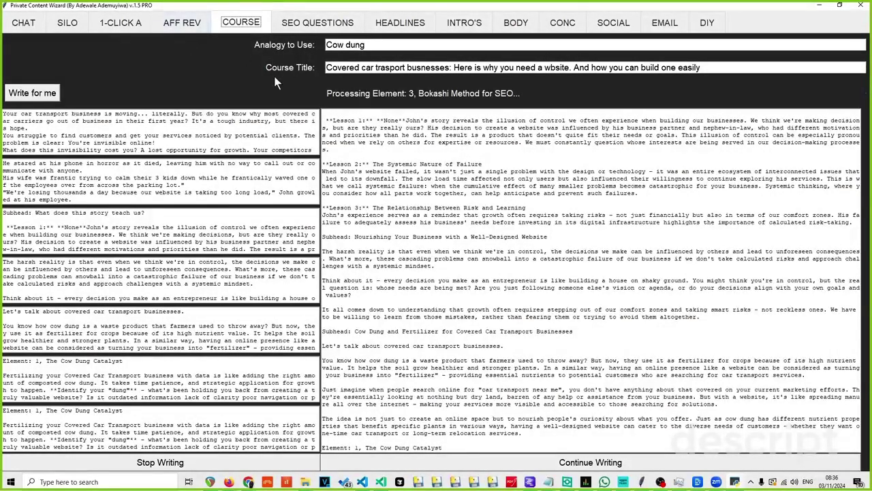
{"action": "scroll", "coordinate": [497, 268], "scroll_direction": "down", "scroll_amount": 10}
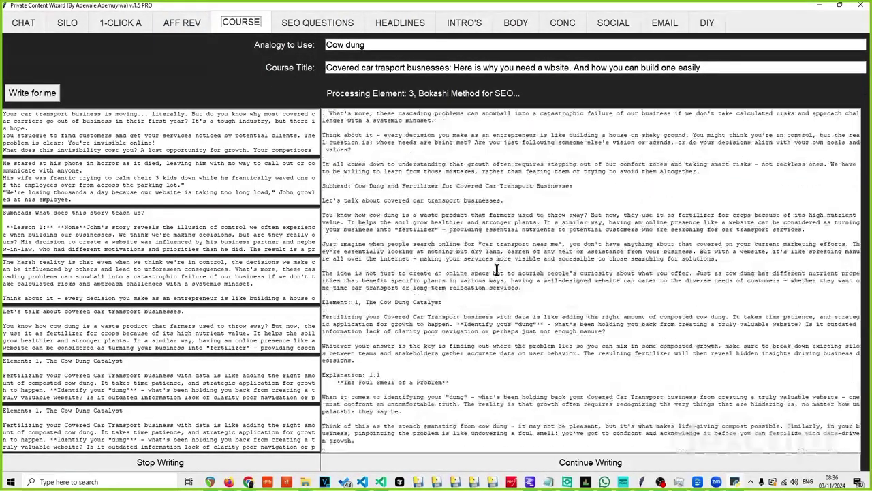
{"action": "scroll", "coordinate": [497, 268], "scroll_direction": "down", "scroll_amount": 10}
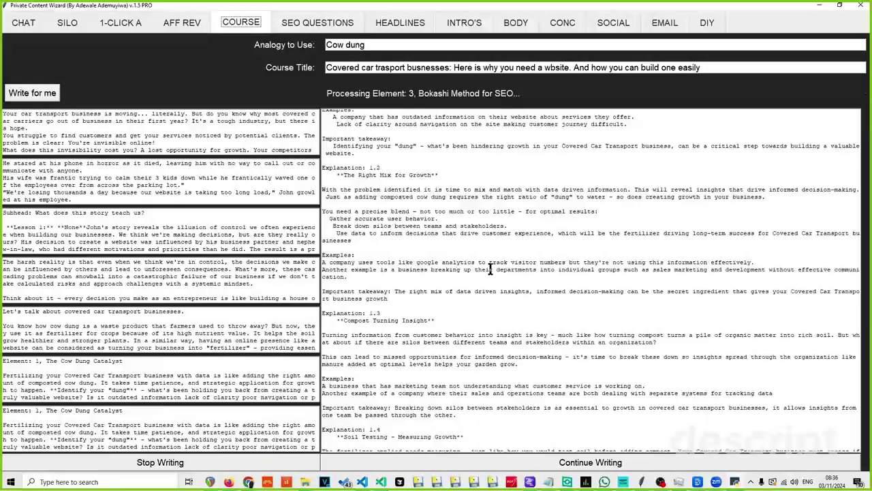
{"action": "scroll", "coordinate": [489, 268], "scroll_direction": "down", "scroll_amount": 6}
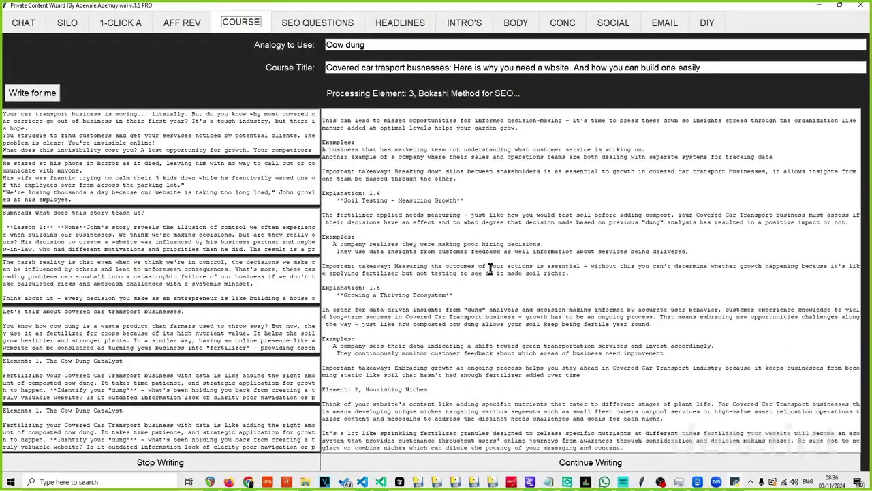
{"action": "scroll", "coordinate": [489, 267], "scroll_direction": "down", "scroll_amount": 5}
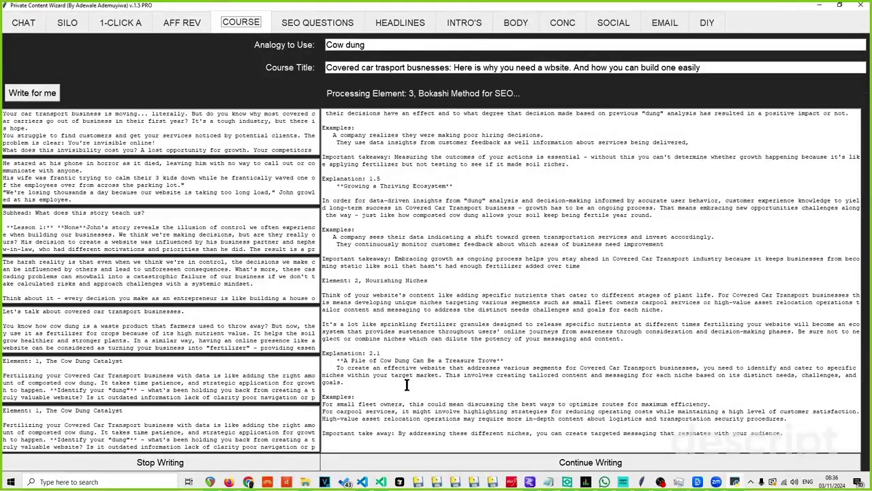
{"action": "scroll", "coordinate": [416, 354], "scroll_direction": "up", "scroll_amount": 3}
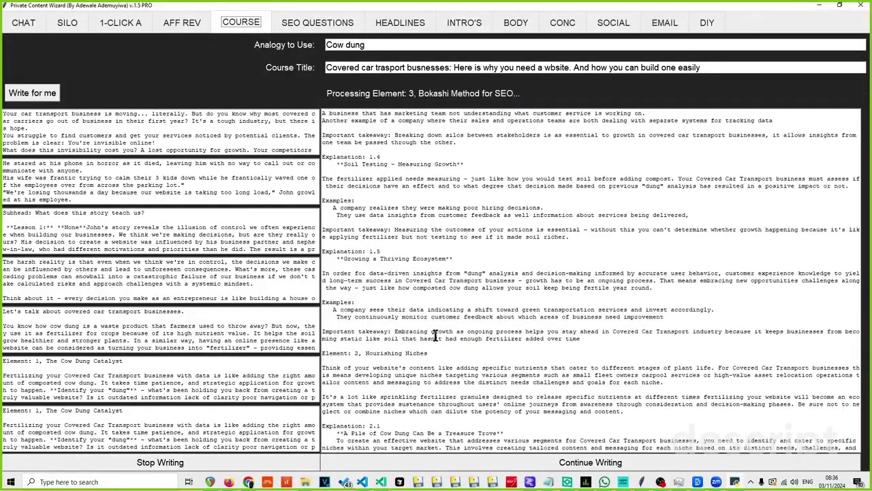
{"action": "scroll", "coordinate": [437, 320], "scroll_direction": "up", "scroll_amount": 4}
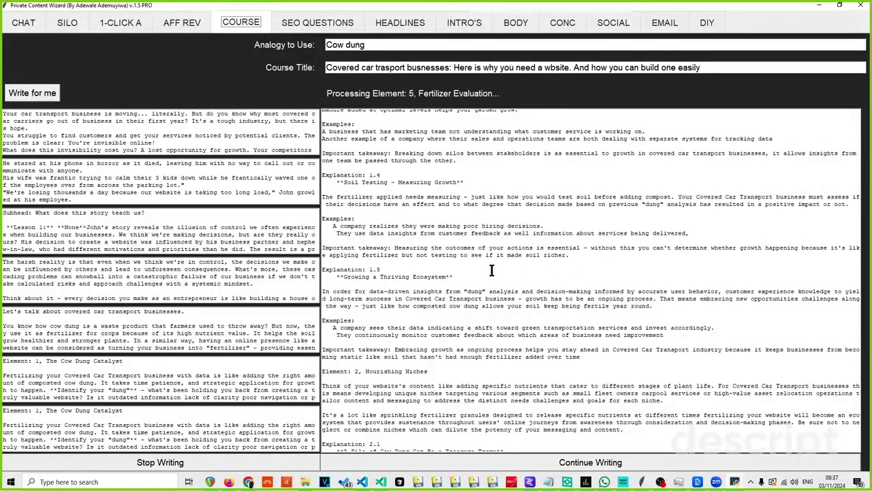
{"action": "left_click_drag", "start_coordinate": [583, 255], "coordinate": [516, 254]}
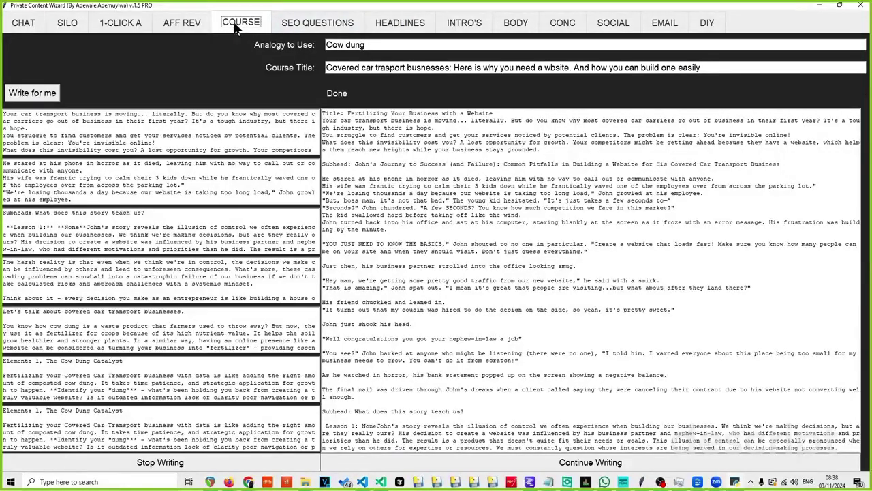
Compare the SEO questions tool with the course and silo tools, ending on the SEO questions tool.
{"action": "left_click", "coordinate": [236, 26]}
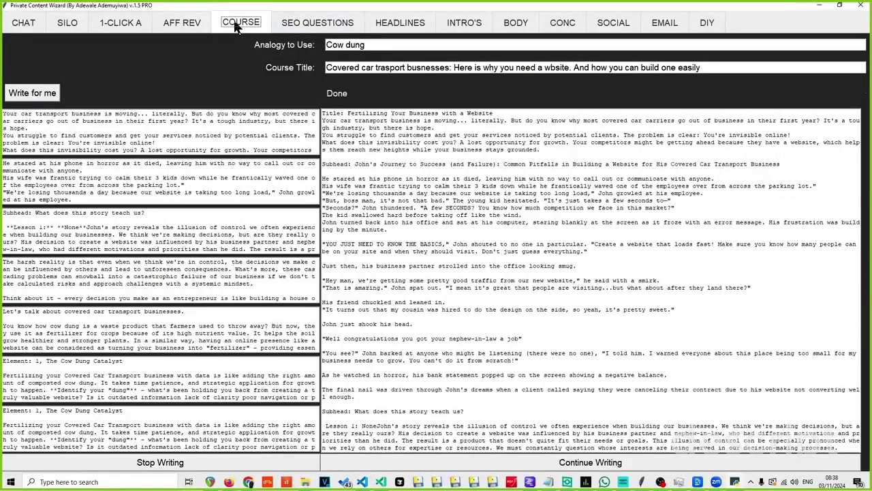
{"action": "left_click", "coordinate": [322, 25]}
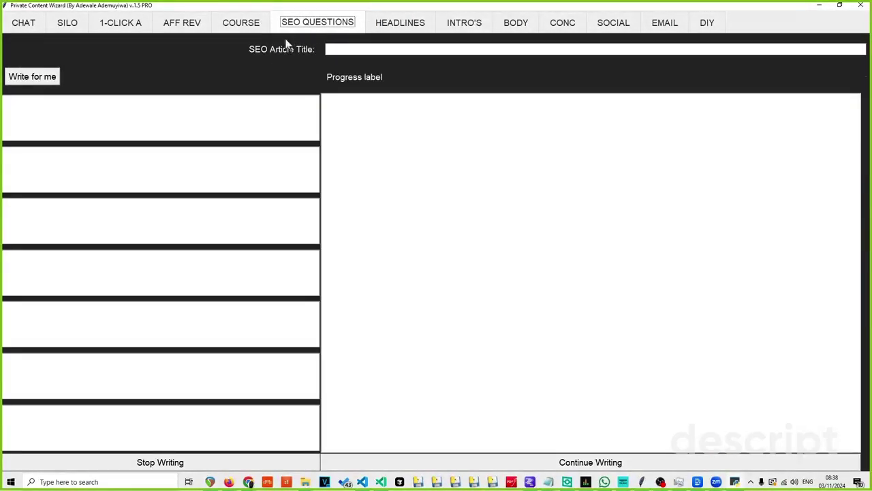
{"action": "left_click", "coordinate": [67, 25]}
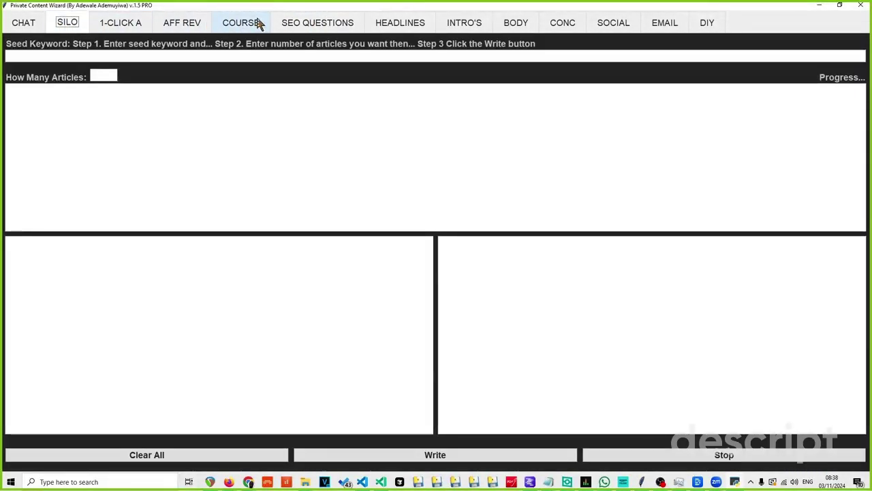
{"action": "left_click", "coordinate": [319, 24]}
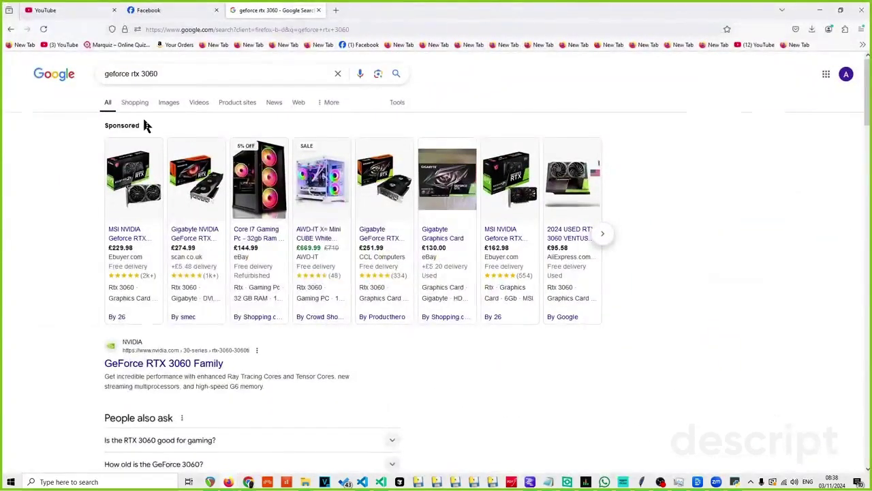
{"action": "left_click", "coordinate": [171, 76]}
{"action": "left_click_drag", "start_coordinate": [214, 77], "coordinate": [3, 78]}
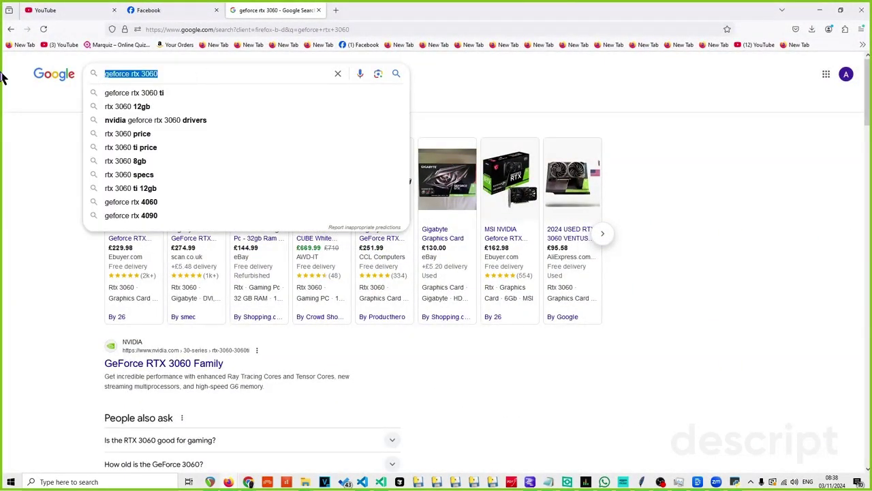
{"action": "type", "text": "cover"}
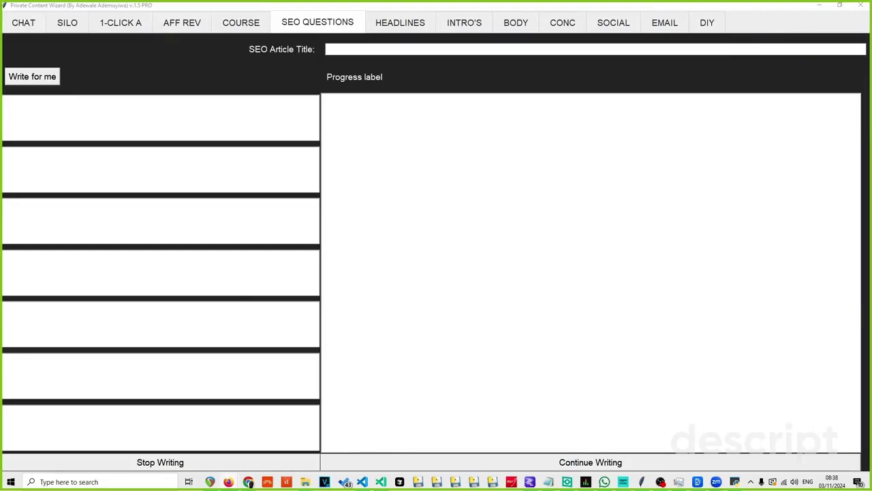
Copy "Covered car transport" from the one-click article's keyword and use it as the Google search query in the browser.
{"action": "left_click", "coordinate": [112, 22]}
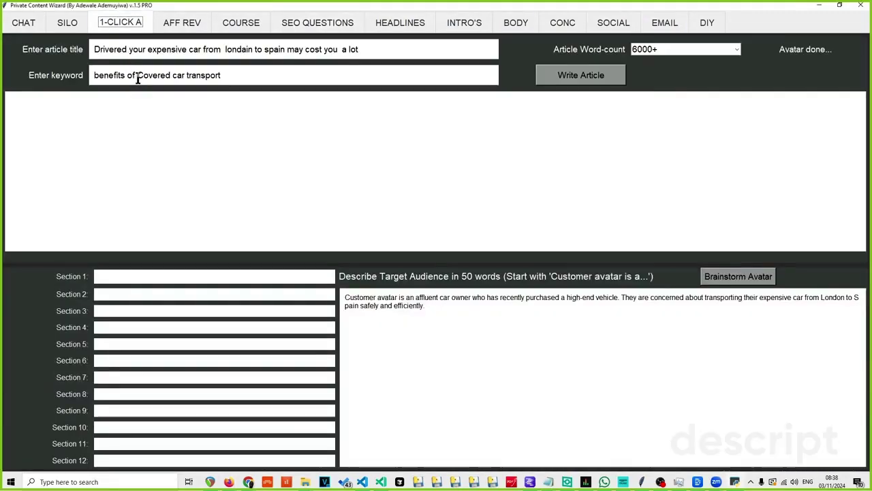
{"action": "left_click_drag", "start_coordinate": [137, 76], "coordinate": [253, 81]}
{"action": "key", "text": "ctrl+c"}
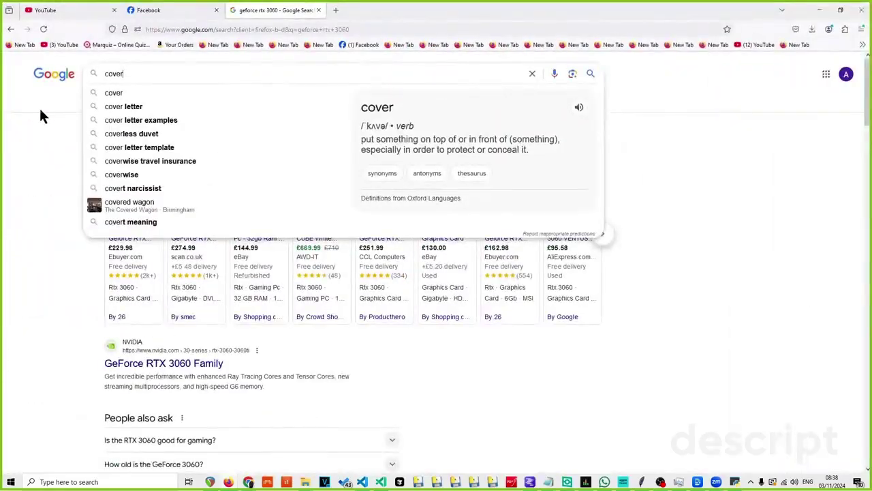
{"action": "left_click", "coordinate": [33, 278]}
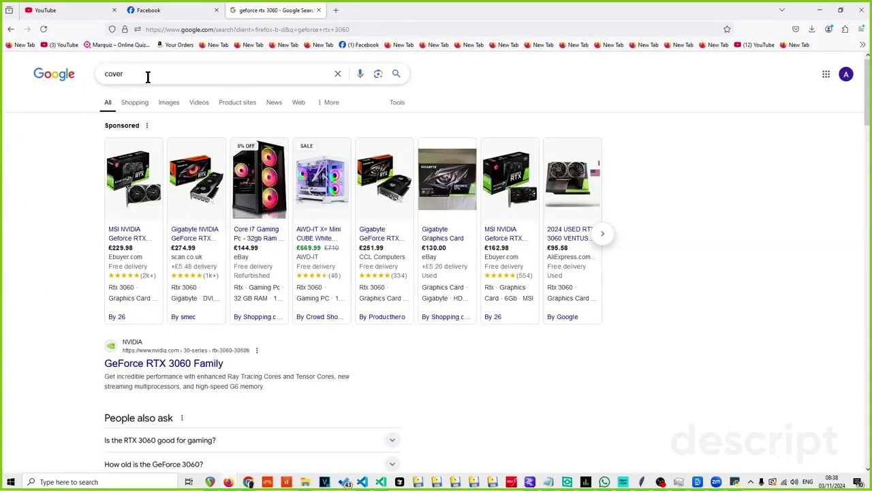
{"action": "left_click_drag", "start_coordinate": [148, 77], "coordinate": [12, 77]}
{"action": "key", "text": "ctrl+v"}
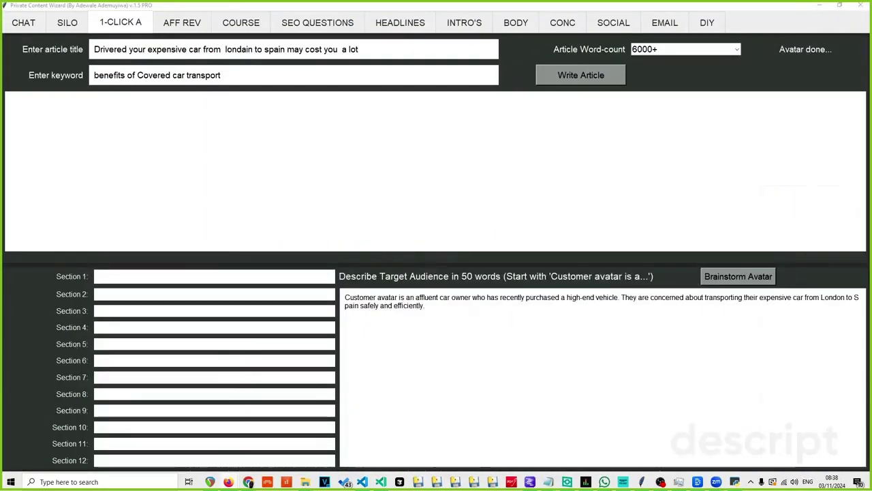
Generate 10 question based headlines for the existing luxury car transport topic.
{"action": "left_click", "coordinate": [392, 27]}
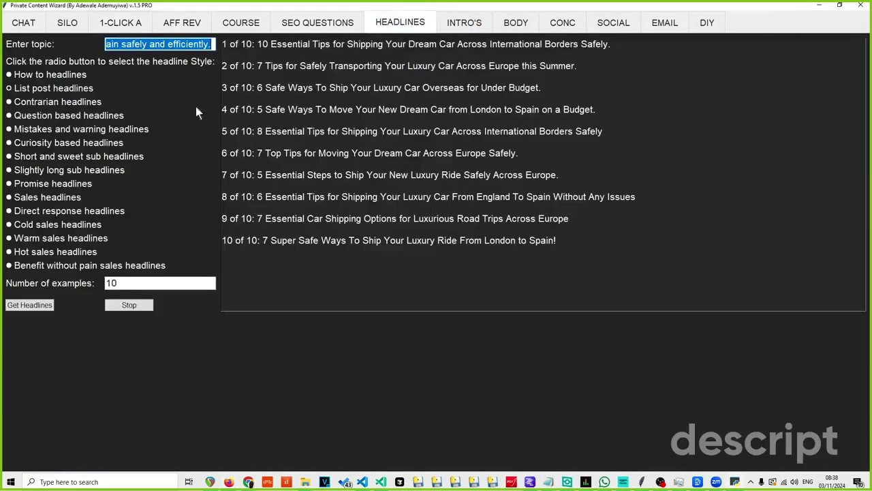
{"action": "left_click", "coordinate": [141, 44]}
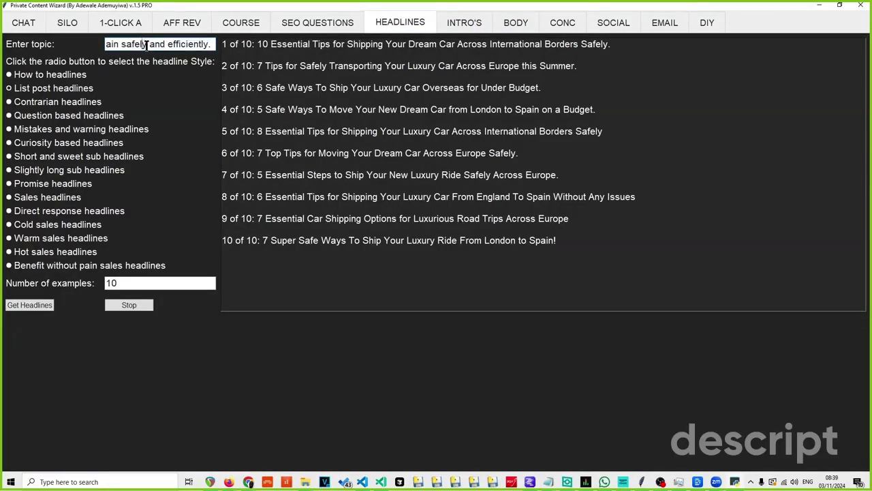
{"action": "left_click", "coordinate": [10, 116]}
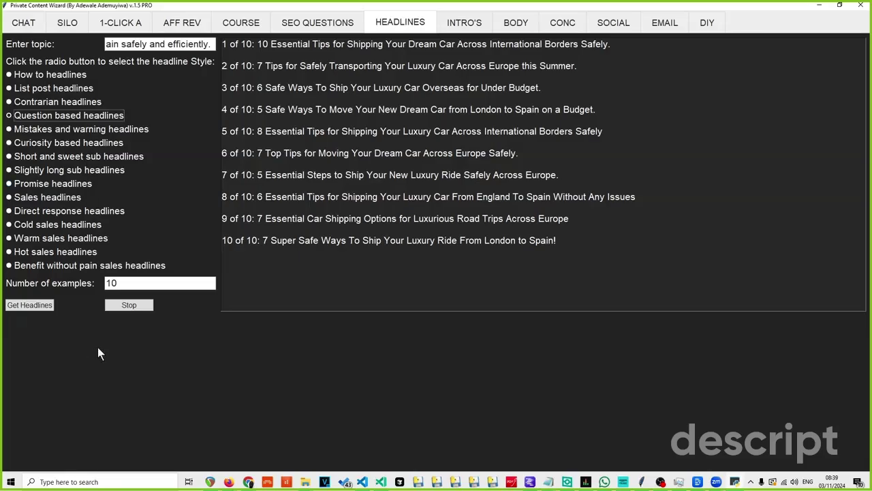
{"action": "left_click", "coordinate": [28, 305]}
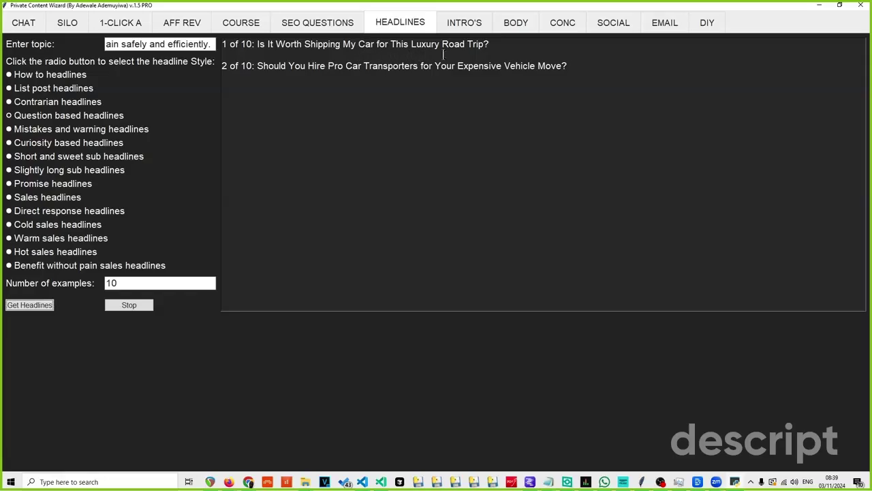
Copy the headline "Should You Hire Pro Car Transporters for Your Expensive Vehicle Move?" into the SEO article title and start writing the article.
{"action": "left_click_drag", "start_coordinate": [494, 44], "coordinate": [293, 44]}
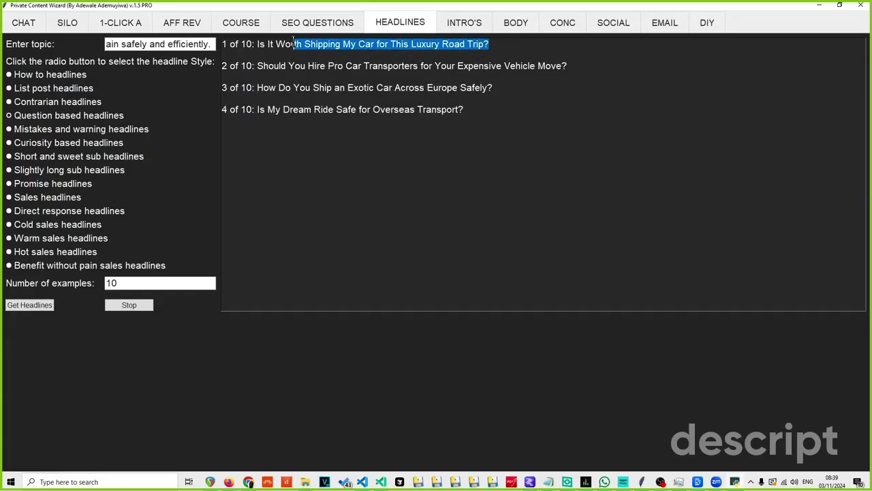
{"action": "left_click", "coordinate": [431, 67]}
{"action": "left_click_drag", "start_coordinate": [432, 66], "coordinate": [403, 67]}
{"action": "left_click_drag", "start_coordinate": [598, 69], "coordinate": [259, 60]}
{"action": "key", "text": "ctrl+c"}
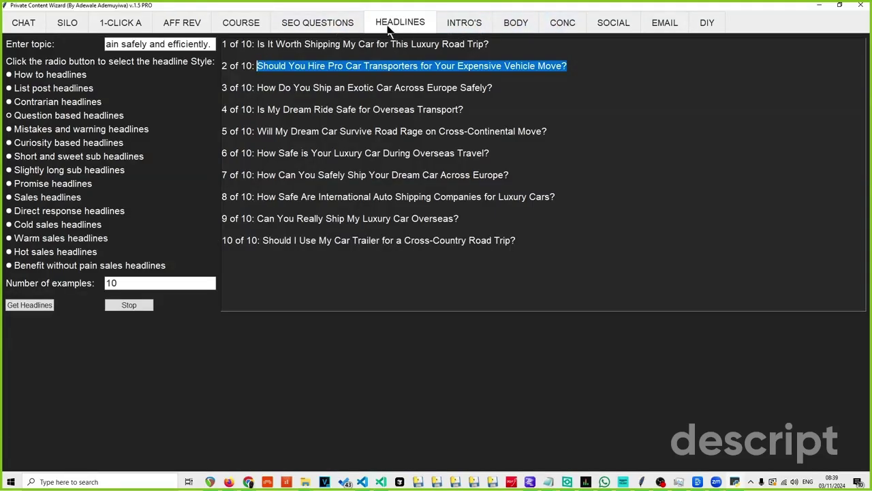
{"action": "left_click", "coordinate": [324, 25]}
{"action": "left_click", "coordinate": [360, 49]}
{"action": "key", "text": "ctrl+v"}
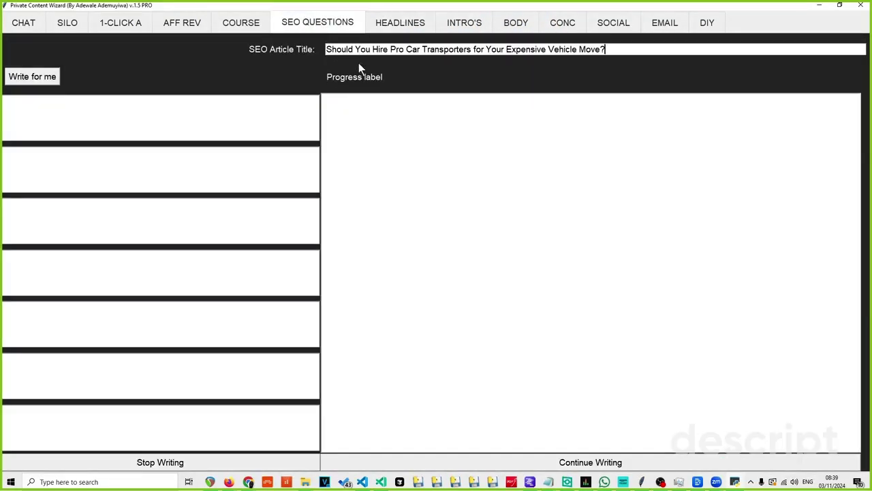
{"action": "left_click", "coordinate": [47, 79]}
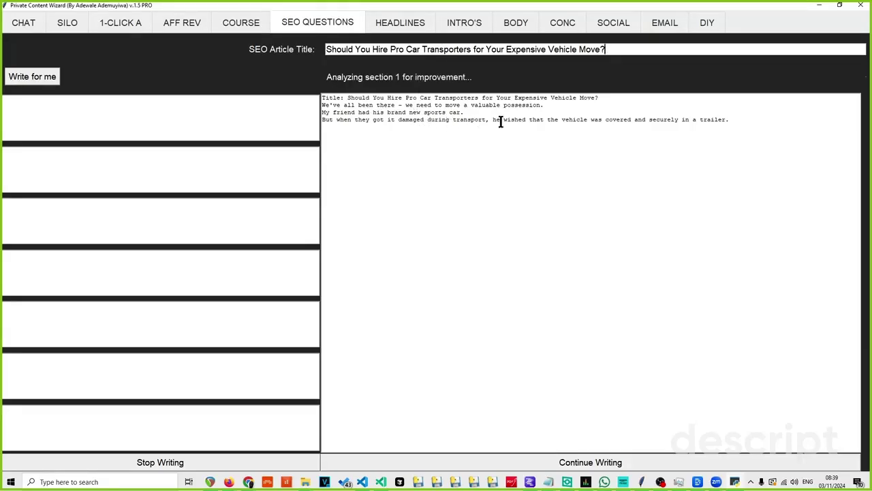
Review the SEO article's introduction and first section, and return to the question based headlines.
{"action": "left_click_drag", "start_coordinate": [730, 119], "coordinate": [317, 107]}
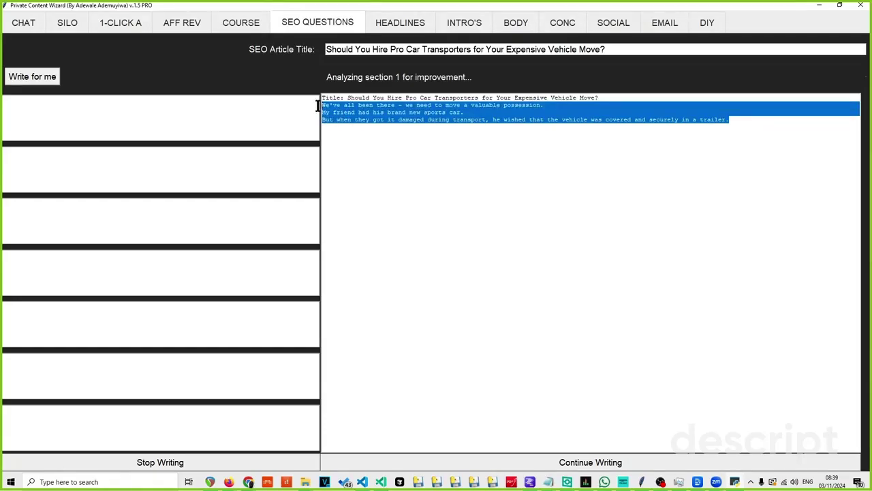
{"action": "left_click", "coordinate": [369, 143]}
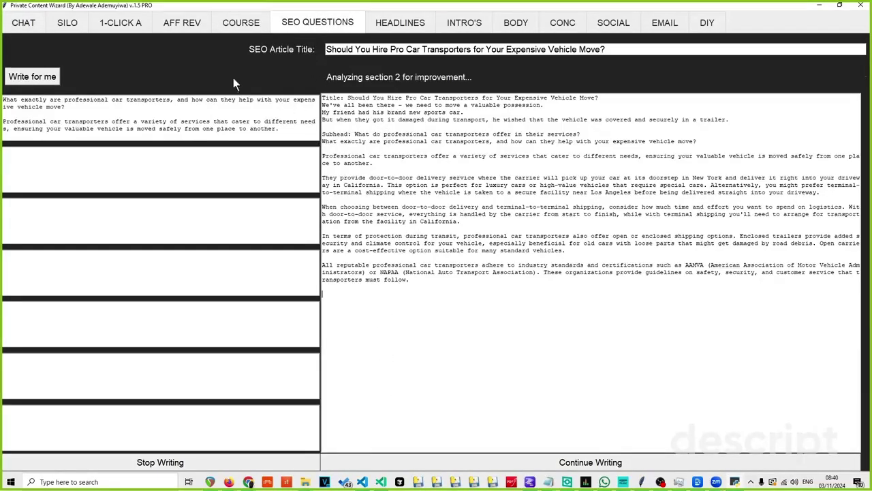
{"action": "left_click", "coordinate": [398, 23]}
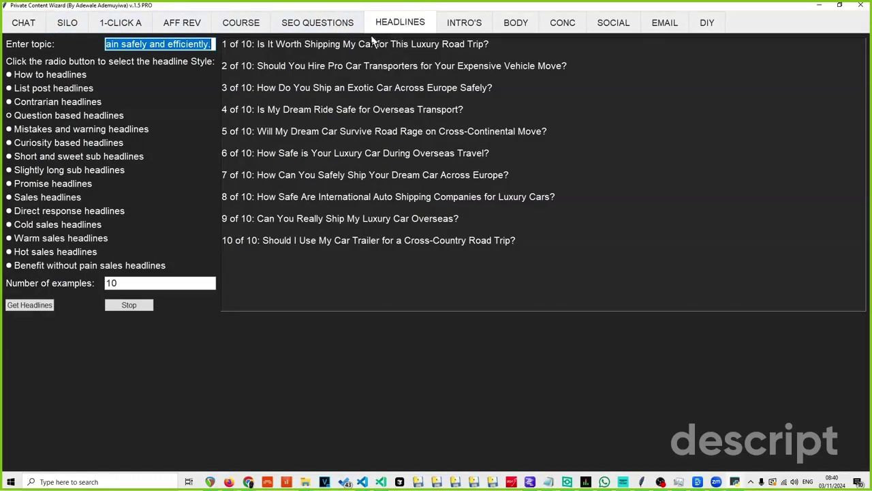
{"action": "left_click", "coordinate": [249, 25]}
{"action": "left_click", "coordinate": [175, 25]}
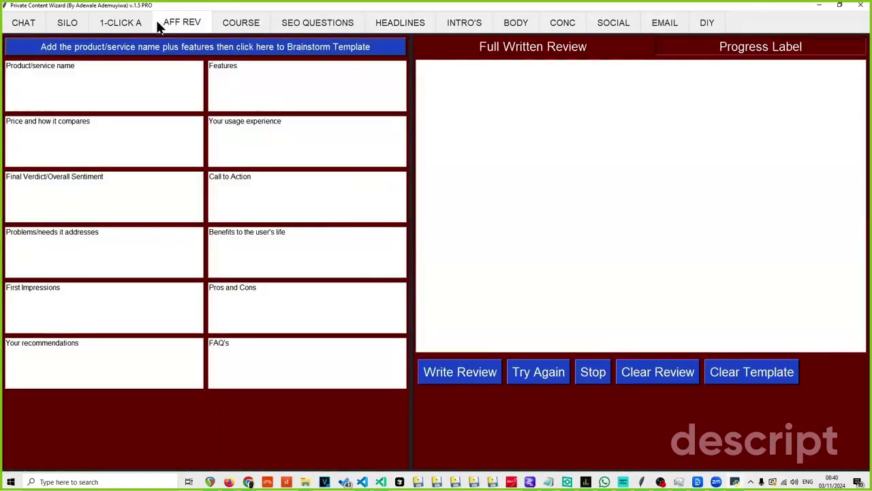
{"action": "left_click", "coordinate": [120, 23]}
{"action": "left_click", "coordinate": [395, 25]}
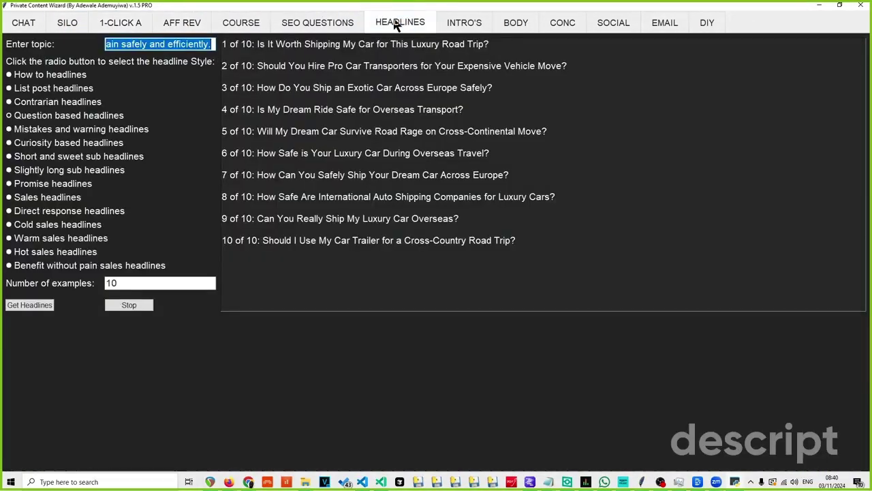
{"action": "left_click", "coordinate": [331, 23]}
{"action": "left_click", "coordinate": [395, 25]}
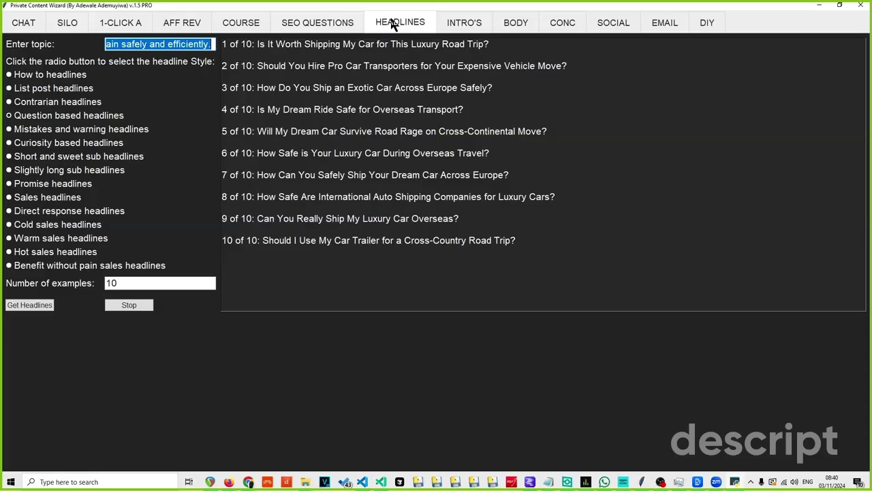
{"action": "left_click", "coordinate": [343, 24]}
{"action": "left_click", "coordinate": [386, 26]}
Examine the SEO article's first two sections and their subheads on transporter services and how car shipping works.
{"action": "left_click", "coordinate": [335, 24]}
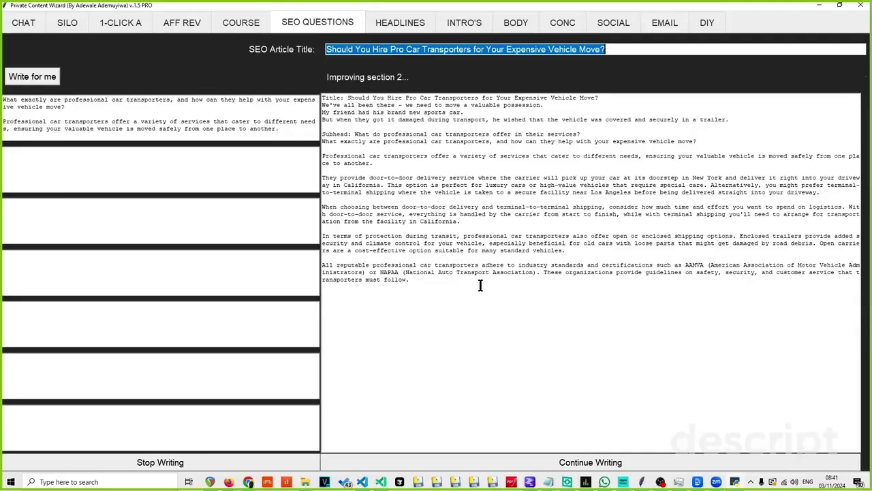
{"action": "left_click_drag", "start_coordinate": [464, 285], "coordinate": [315, 136]}
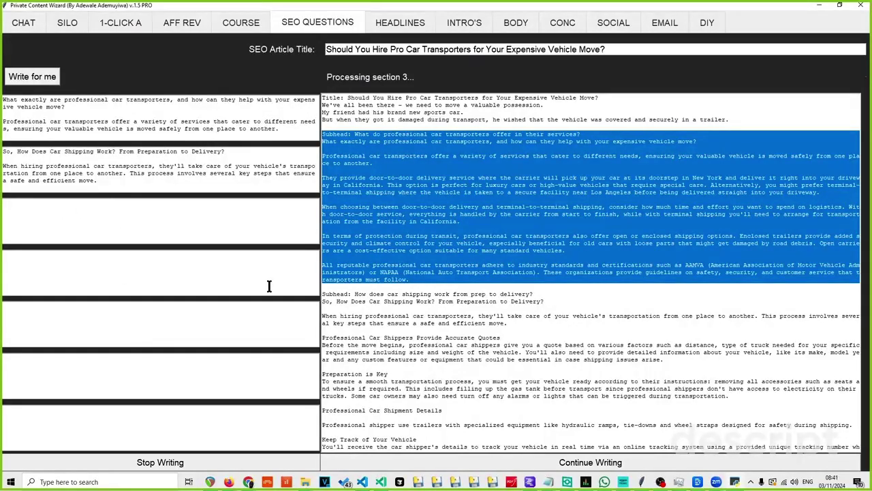
{"action": "left_click", "coordinate": [383, 148]}
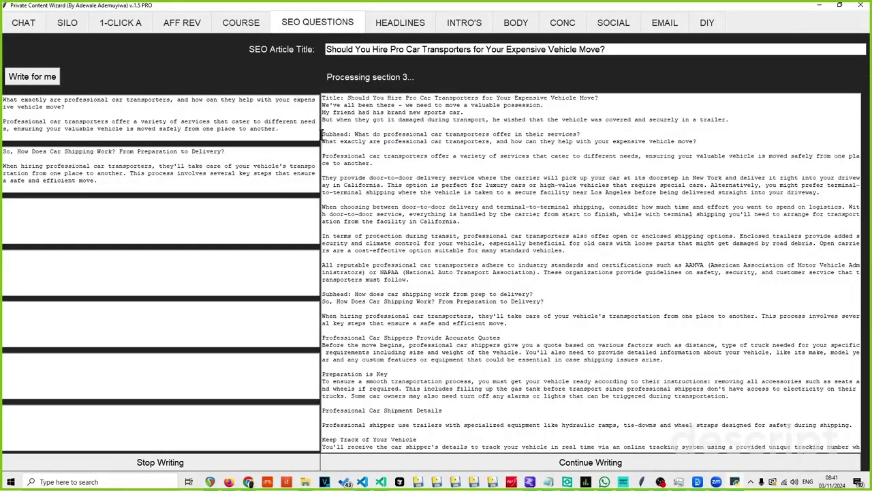
{"action": "left_click_drag", "start_coordinate": [321, 133], "coordinate": [601, 134]}
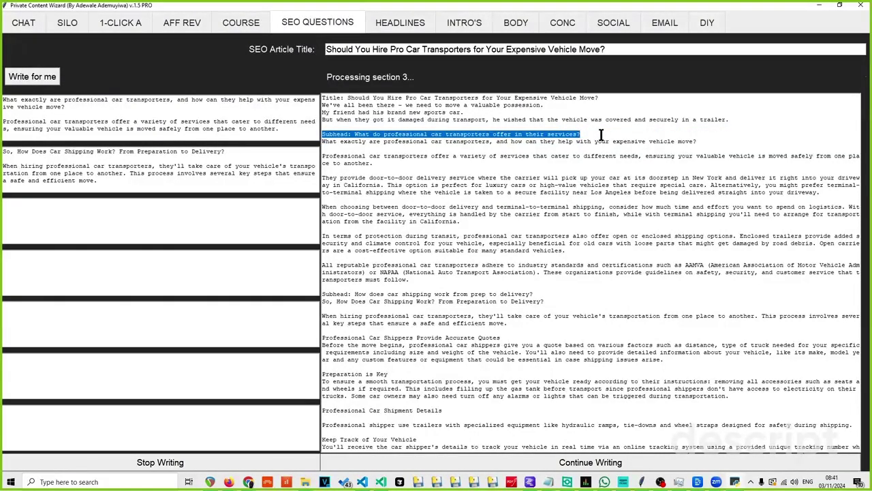
{"action": "left_click", "coordinate": [538, 176]}
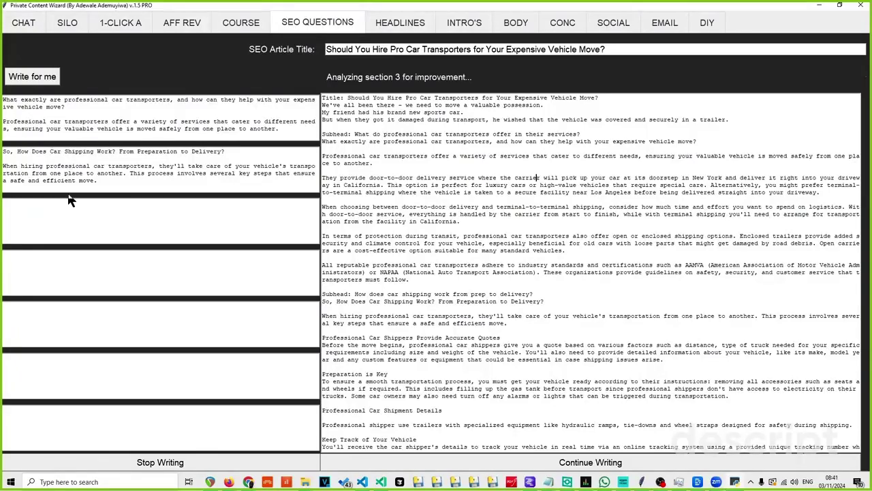
{"action": "left_click_drag", "start_coordinate": [323, 294], "coordinate": [539, 293]}
{"action": "left_click", "coordinate": [290, 224]}
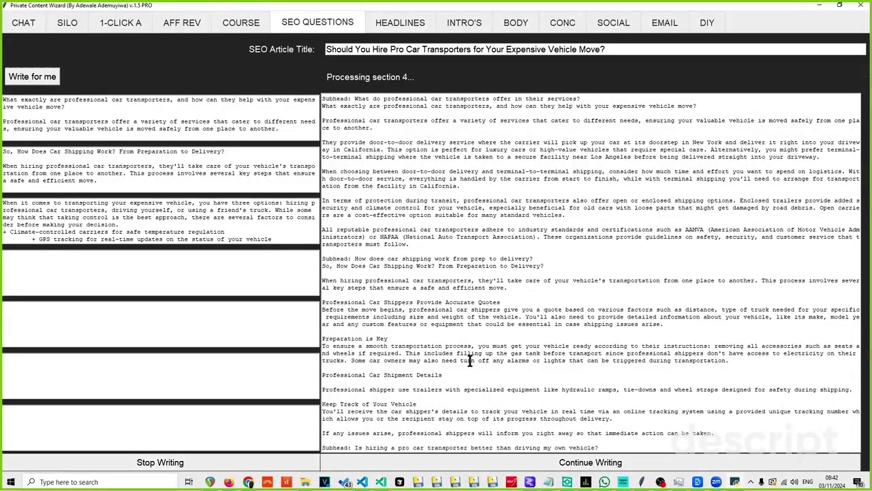
Look over the headline, intro, body and conclusion tools and their style options, and return to the SEO article.
{"action": "left_click", "coordinate": [405, 23]}
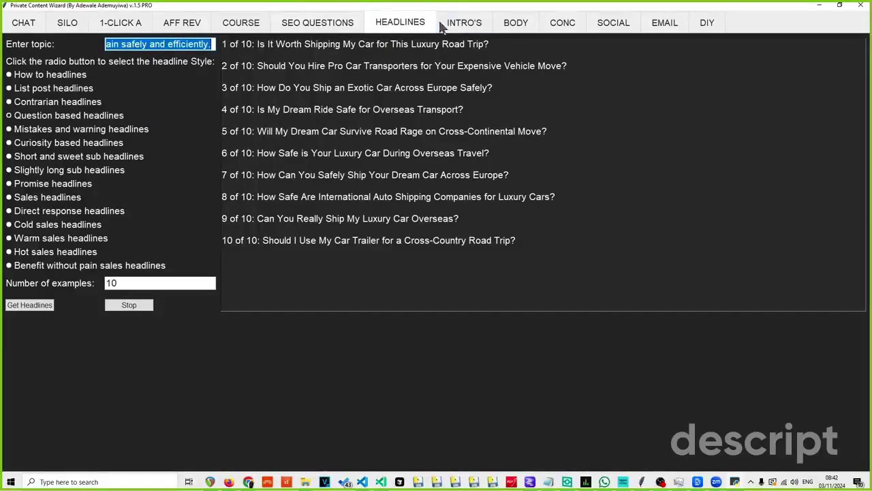
{"action": "left_click", "coordinate": [462, 24]}
{"action": "left_click", "coordinate": [521, 28]}
{"action": "left_click", "coordinate": [570, 25]}
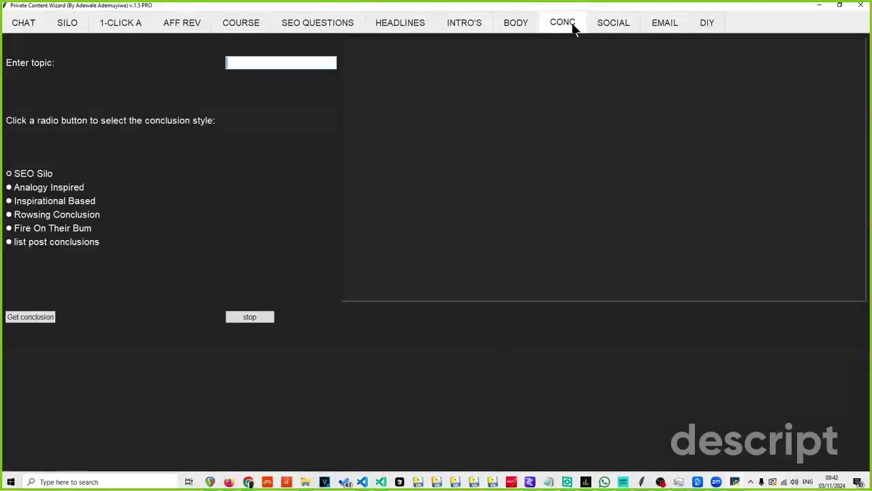
{"action": "left_click", "coordinate": [516, 23]}
{"action": "left_click", "coordinate": [469, 24]}
{"action": "left_click", "coordinate": [424, 25]}
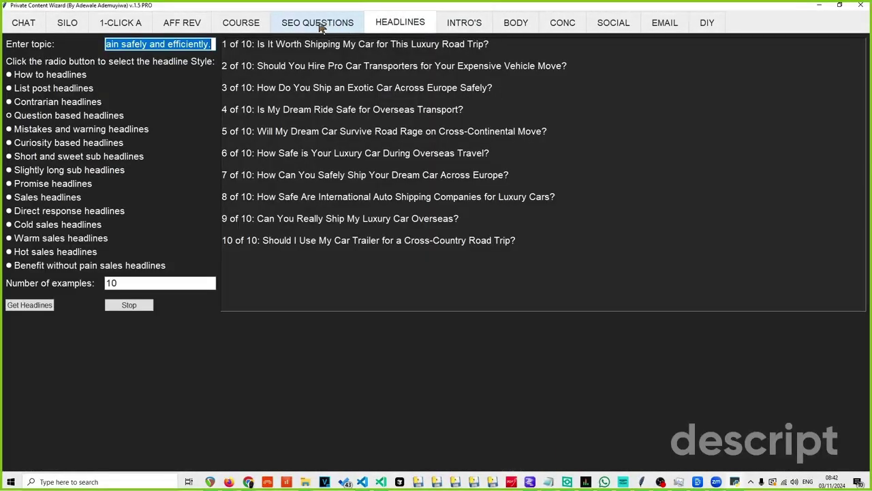
{"action": "left_click", "coordinate": [318, 23]}
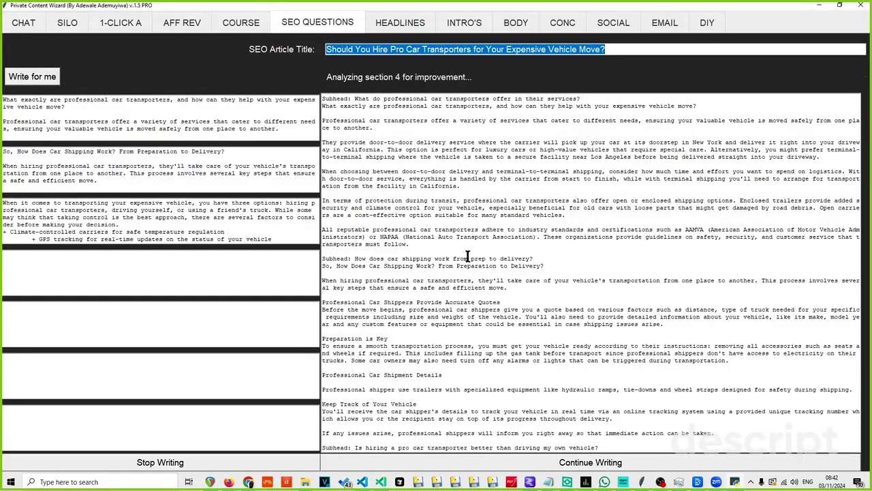
{"action": "left_click", "coordinate": [488, 21]}
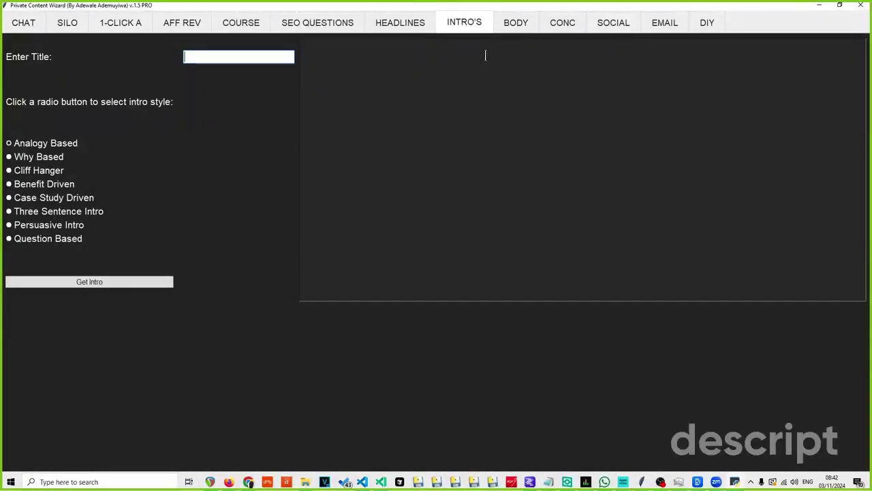
{"action": "left_click", "coordinate": [528, 24]}
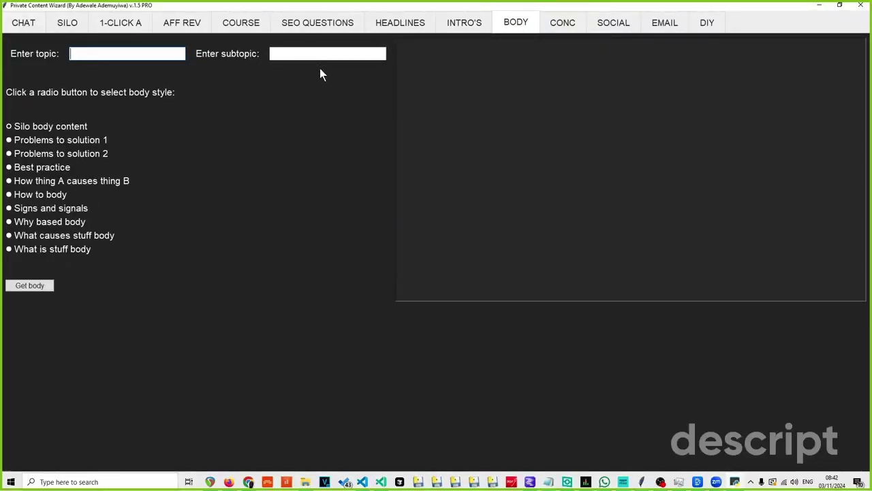
{"action": "left_click", "coordinate": [304, 25]}
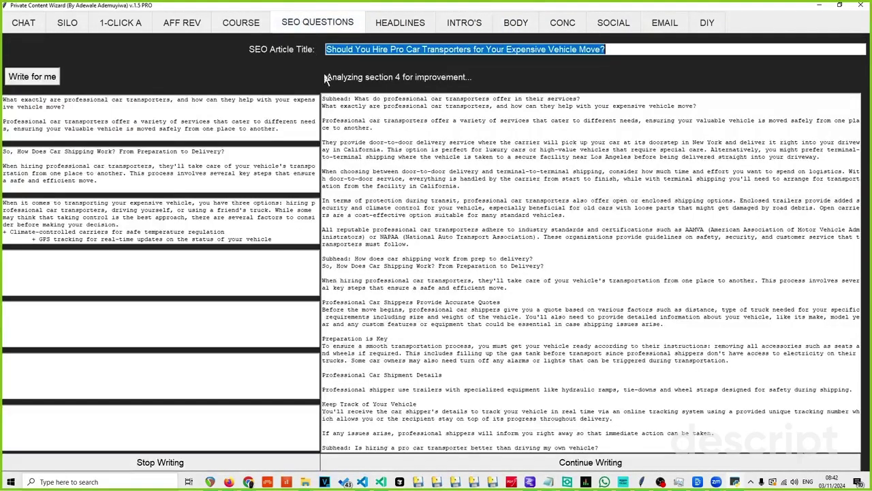
Copy the SEO article title "Should You Hire Pro Car Transporters for Your Expensive Vehicle Move?" into the body tool's topic.
{"action": "scroll", "coordinate": [367, 163], "scroll_direction": "up", "scroll_amount": 1}
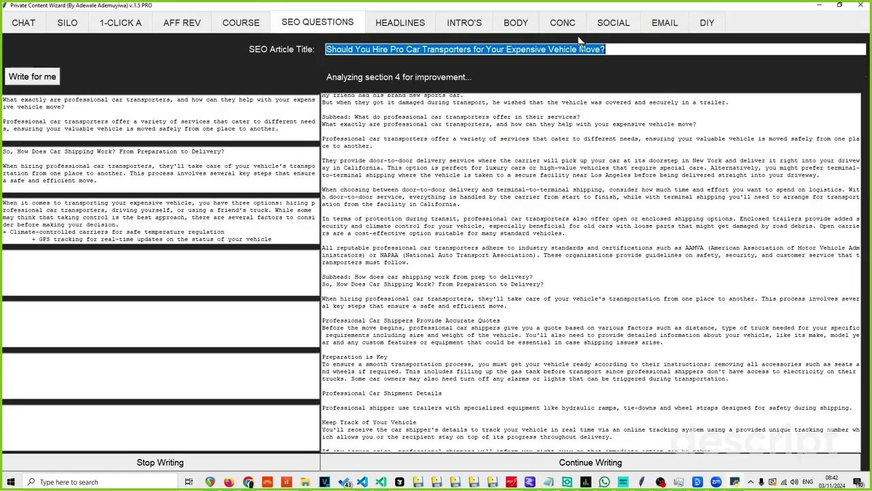
{"action": "scroll", "coordinate": [427, 218], "scroll_direction": "up", "scroll_amount": 1}
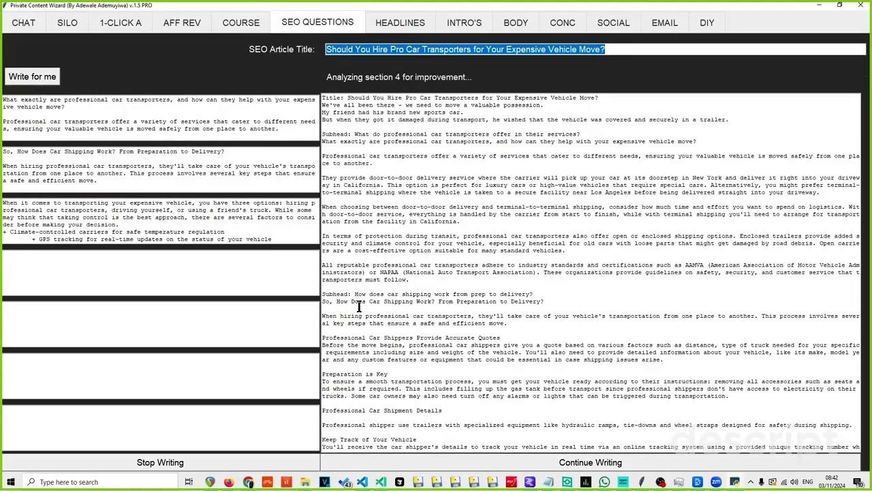
{"action": "left_click_drag", "start_coordinate": [536, 294], "coordinate": [308, 295]}
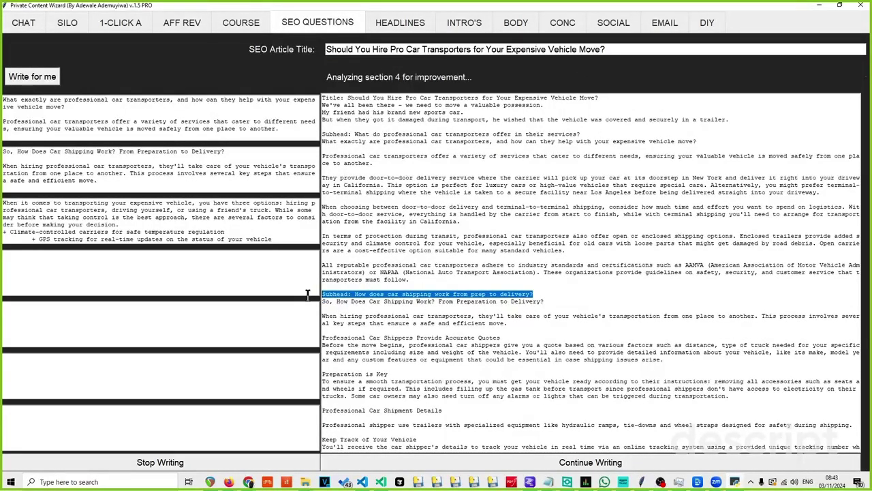
{"action": "left_click_drag", "start_coordinate": [622, 49], "coordinate": [315, 50]}
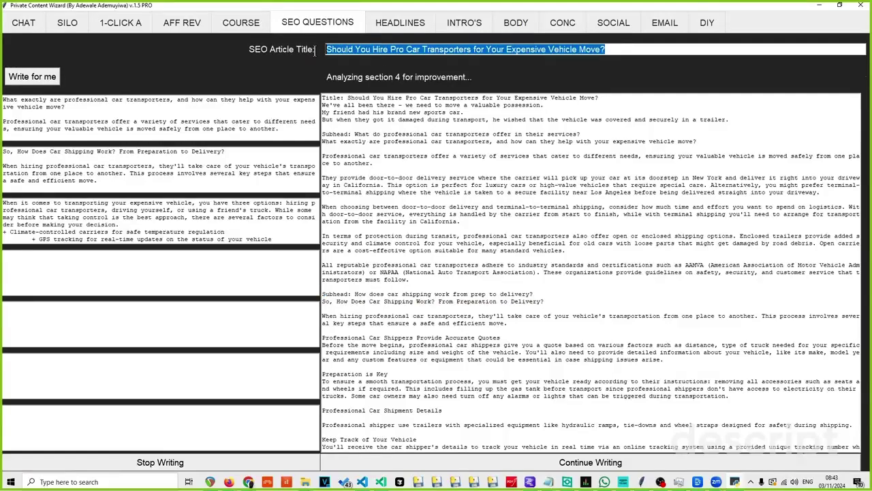
{"action": "left_click", "coordinate": [518, 24]}
{"action": "type", "text": "Expensive Vehicle Move?"}
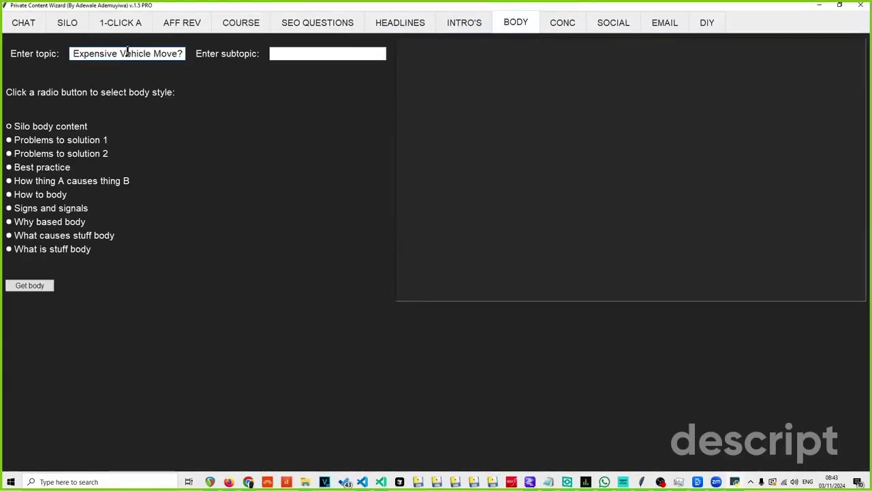
Copy the subhead "How does car shipping work from prep to delivery?" from the SEO article into the body tool's subtopic.
{"action": "left_click", "coordinate": [355, 26]}
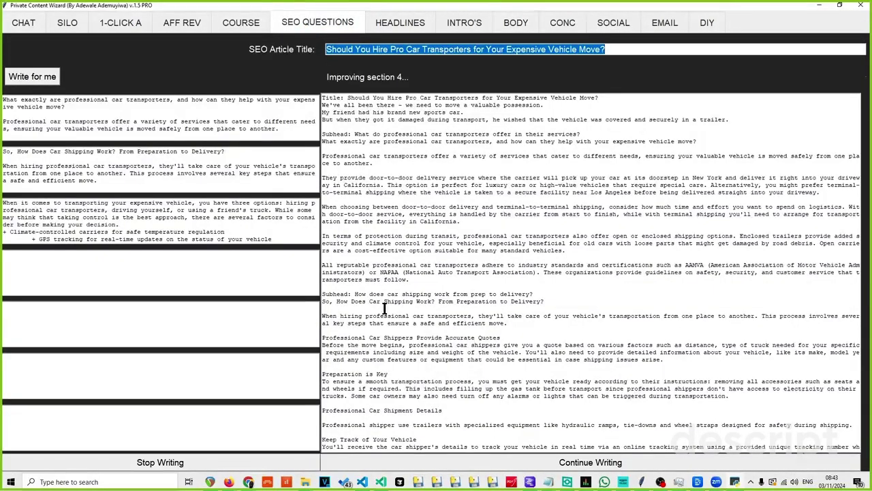
{"action": "left_click_drag", "start_coordinate": [534, 297], "coordinate": [354, 295]}
{"action": "key", "text": "ctrl+c"}
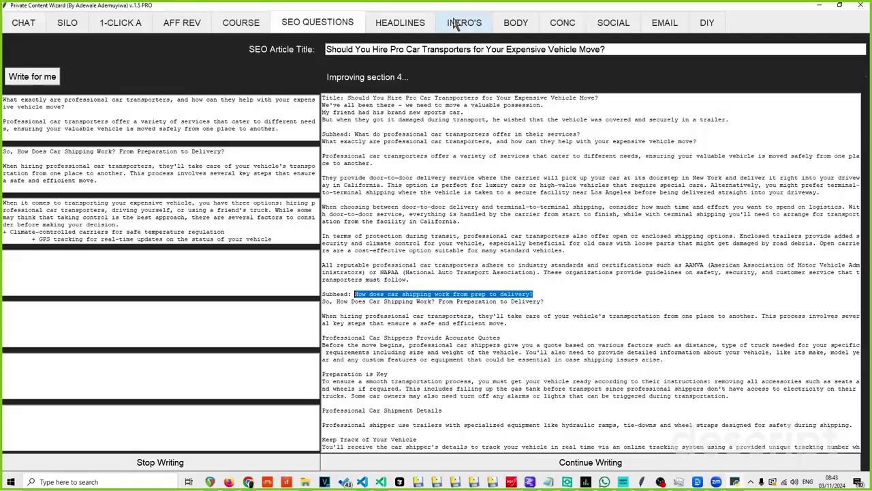
{"action": "left_click", "coordinate": [516, 24]}
{"action": "left_click", "coordinate": [278, 53]}
{"action": "key", "text": "ctrl+v"}
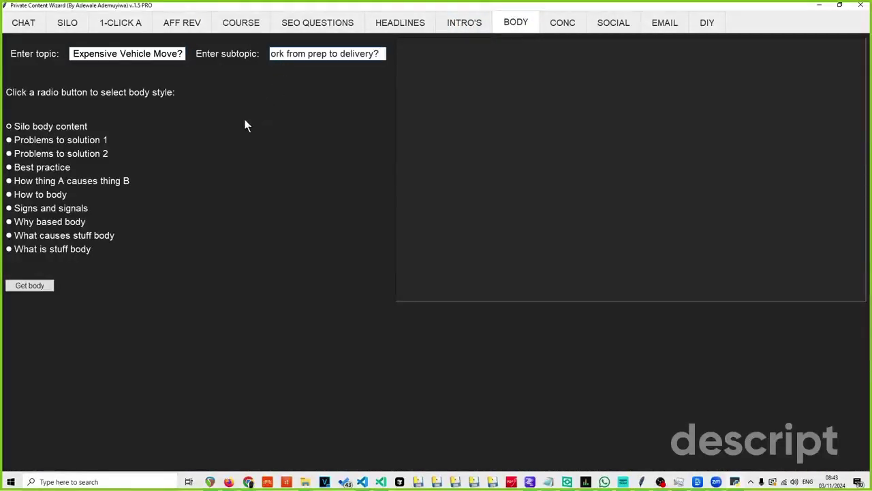
{"action": "left_click", "coordinate": [331, 53]}
Compare the intro, body and conclusion tools, and check the SEO article's writing progress.
{"action": "left_click", "coordinate": [455, 24]}
{"action": "left_click", "coordinate": [511, 27]}
{"action": "left_click", "coordinate": [460, 25]}
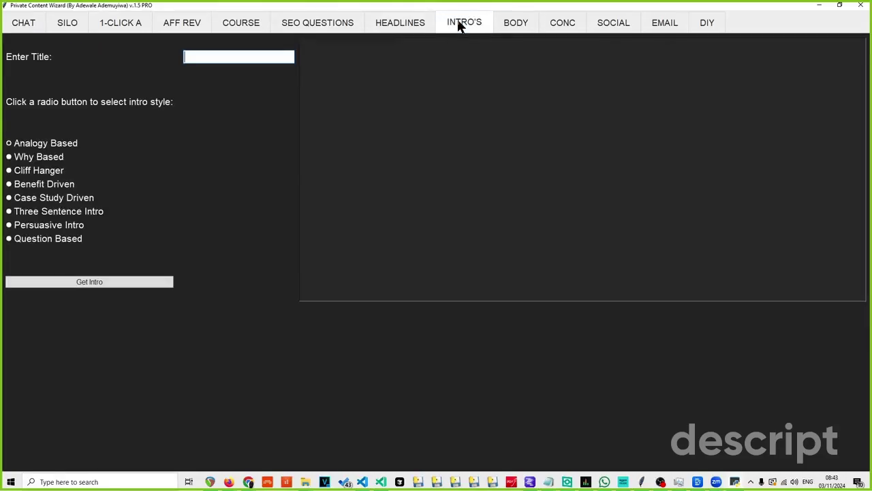
{"action": "left_click", "coordinate": [515, 24]}
{"action": "left_click", "coordinate": [561, 23]}
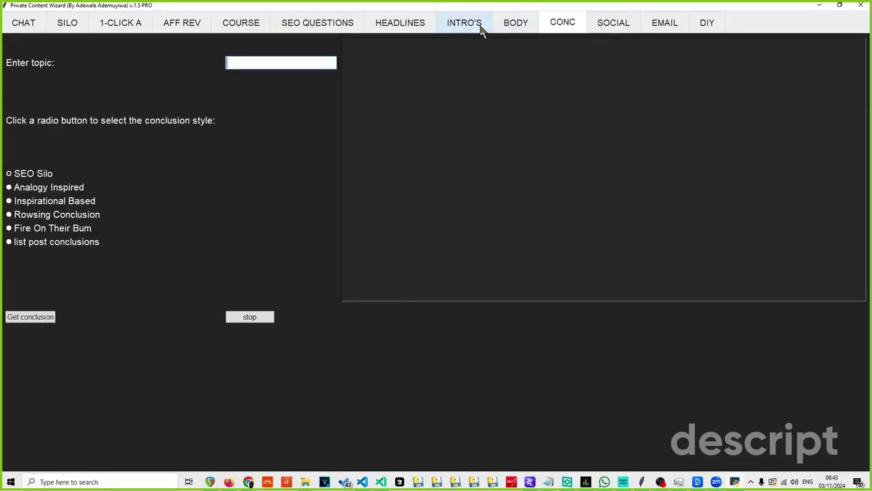
{"action": "left_click", "coordinate": [477, 26]}
{"action": "left_click", "coordinate": [516, 24]}
{"action": "left_click", "coordinate": [563, 24]}
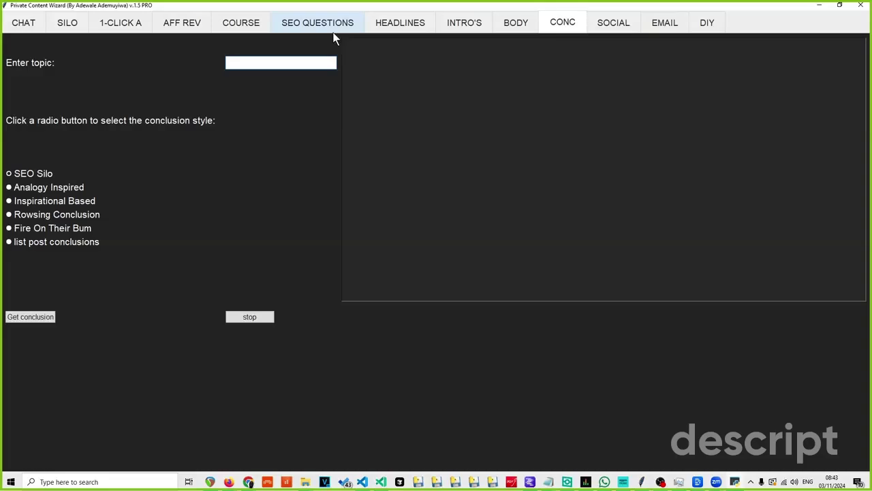
{"action": "left_click", "coordinate": [308, 29]}
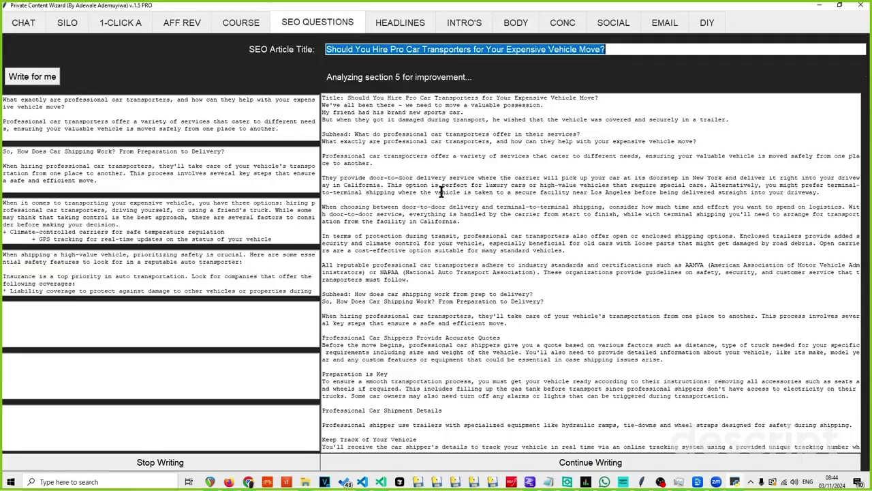
Open the social media post tool and choose the Tutorial ads style.
{"action": "left_click", "coordinate": [429, 23]}
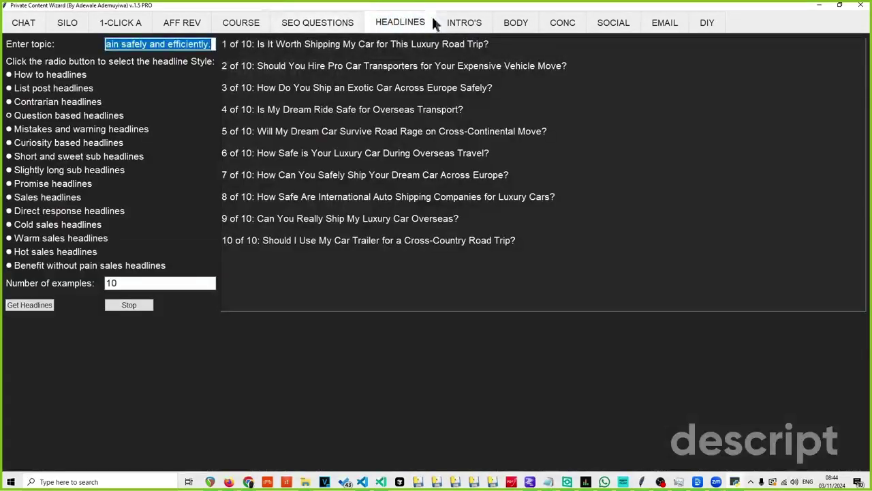
{"action": "left_click", "coordinate": [470, 24]}
{"action": "left_click", "coordinate": [515, 25]}
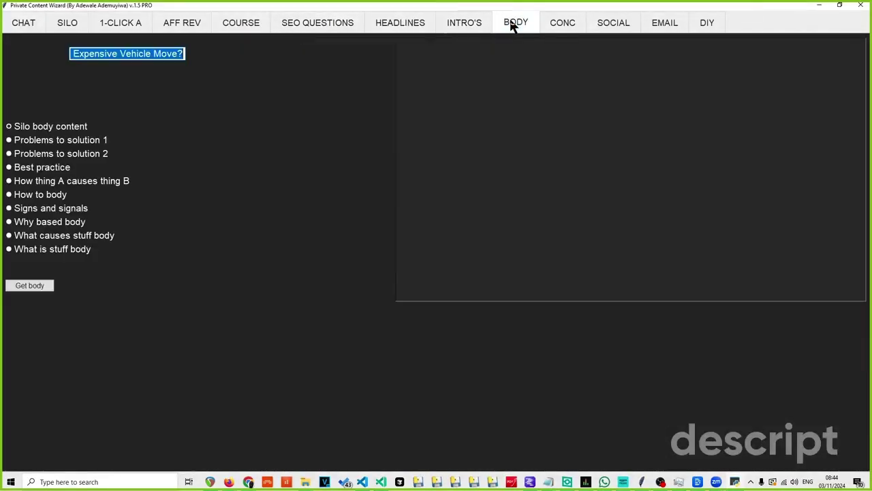
{"action": "left_click", "coordinate": [565, 24]}
{"action": "left_click", "coordinate": [614, 24]}
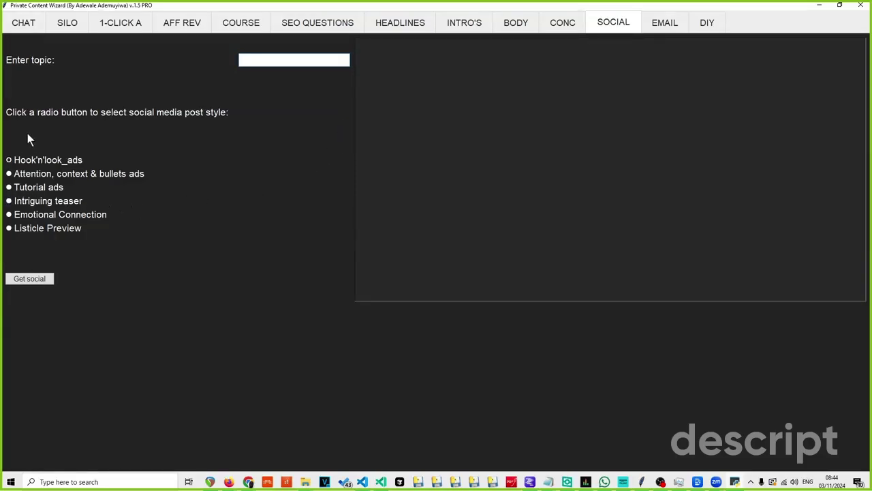
{"action": "left_click", "coordinate": [8, 189]}
Copy the course title "Covered car trasport busnesses: Here is why you need a wbsite. And how you can build one easily" into the social media topic.
{"action": "left_click", "coordinate": [138, 22]}
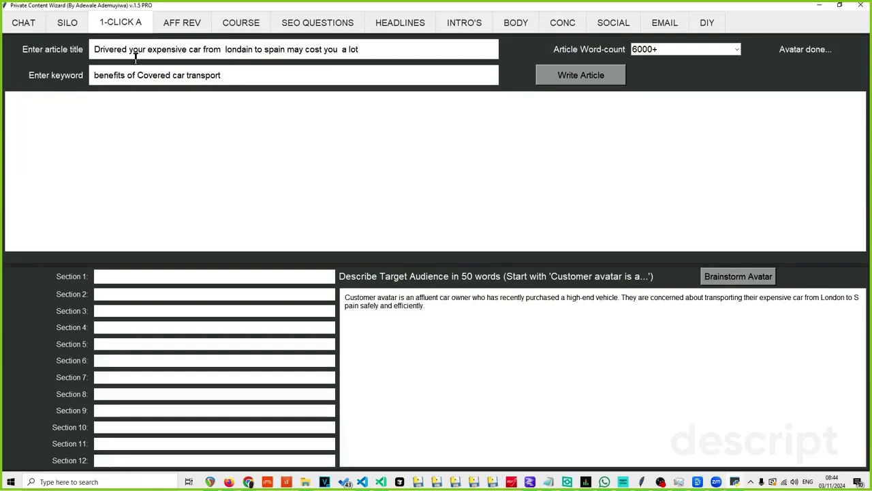
{"action": "key", "text": "End"}
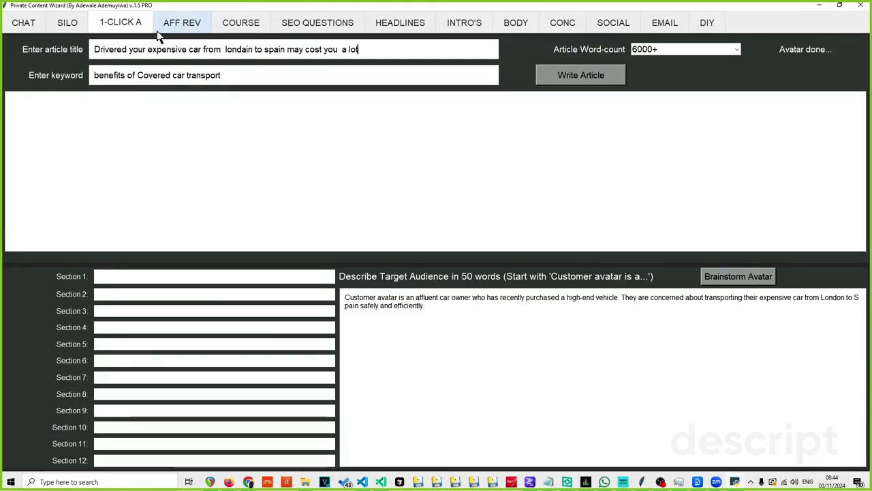
{"action": "left_click", "coordinate": [183, 22]}
{"action": "left_click", "coordinate": [240, 23]}
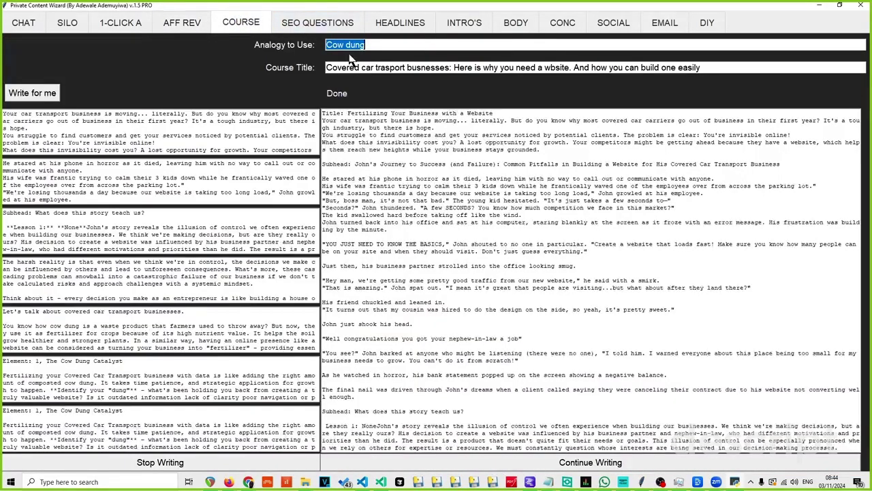
{"action": "left_click", "coordinate": [407, 68]}
{"action": "left_click_drag", "start_coordinate": [750, 68], "coordinate": [319, 69]}
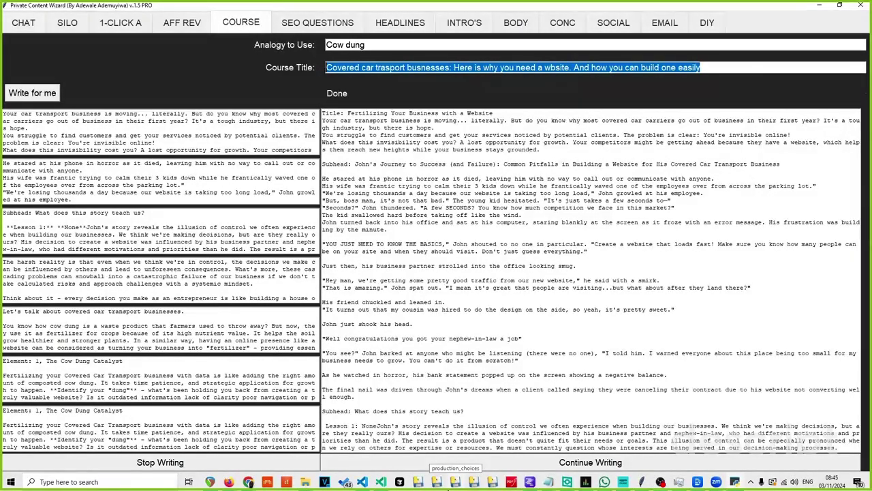
{"action": "left_click", "coordinate": [616, 22]}
{"action": "left_click", "coordinate": [253, 61]}
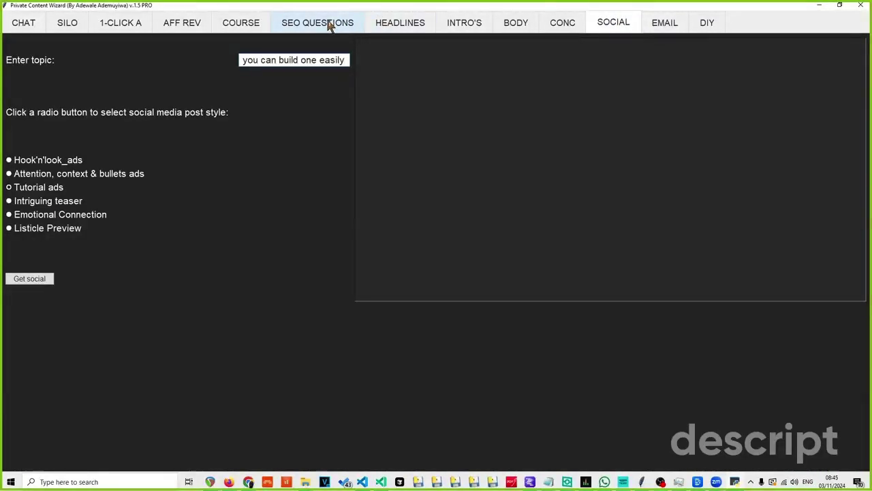
Check the SEO article's writing progress between looks at the email tool, the conclusion tool and the social media topic.
{"action": "left_click", "coordinate": [331, 24]}
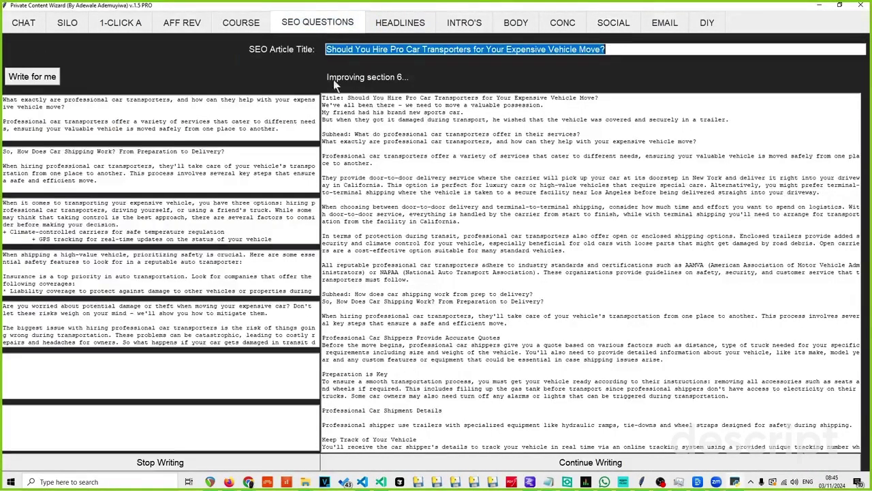
{"action": "left_click", "coordinate": [606, 48]}
{"action": "left_click", "coordinate": [614, 23]}
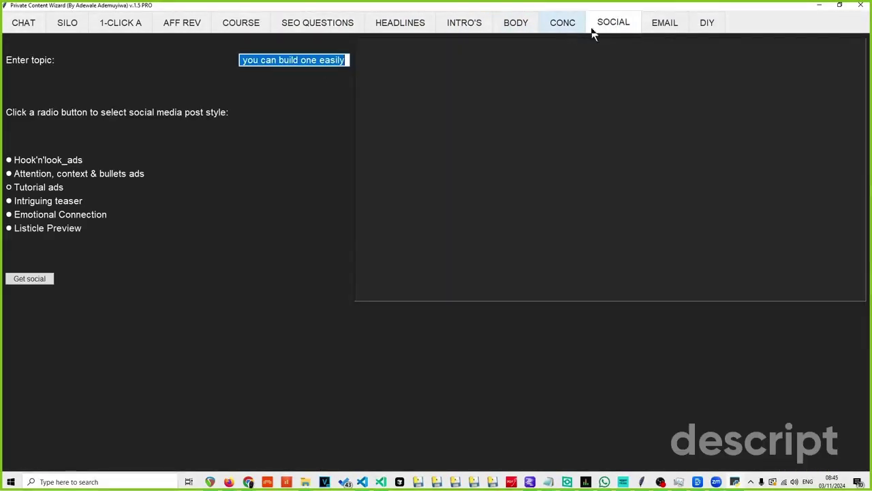
{"action": "left_click", "coordinate": [665, 23]}
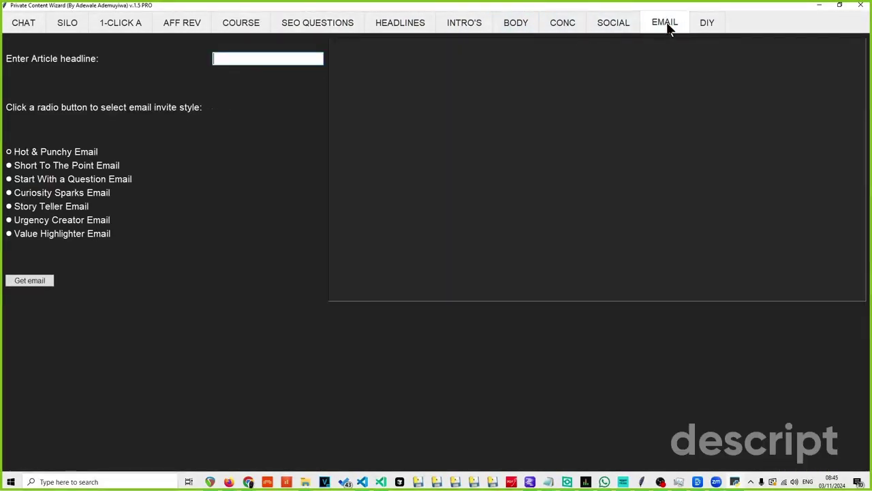
{"action": "left_click", "coordinate": [612, 22]}
{"action": "left_click", "coordinate": [277, 63]}
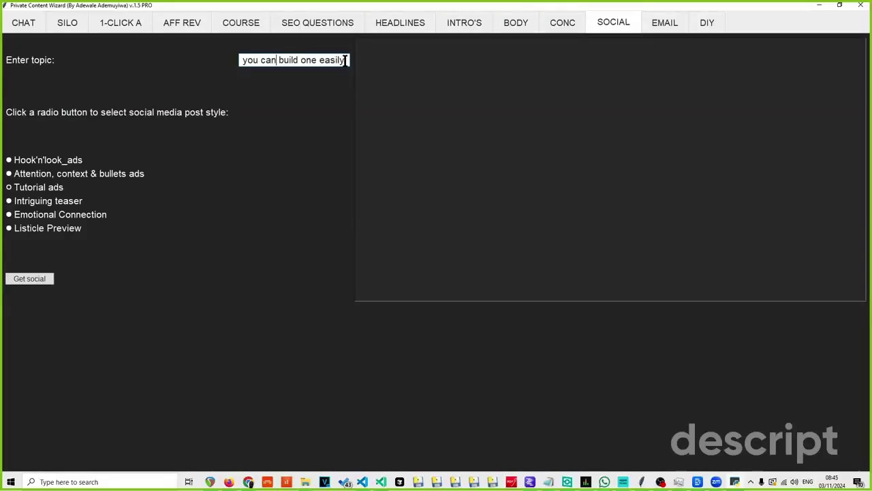
{"action": "left_click_drag", "start_coordinate": [345, 60], "coordinate": [165, 60]}
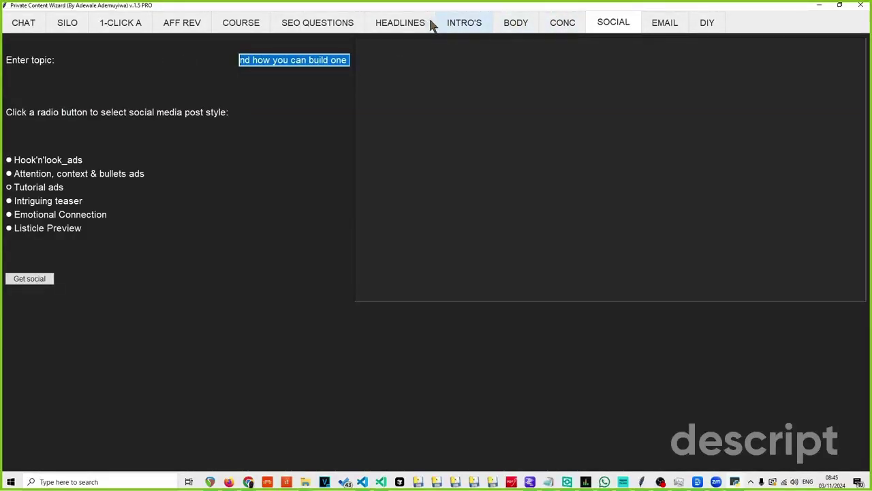
{"action": "left_click", "coordinate": [318, 22]}
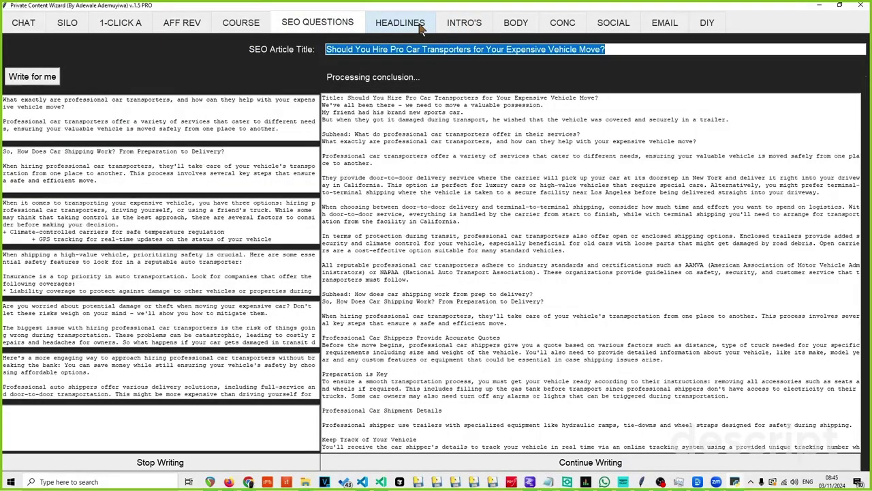
{"action": "left_click", "coordinate": [554, 25]}
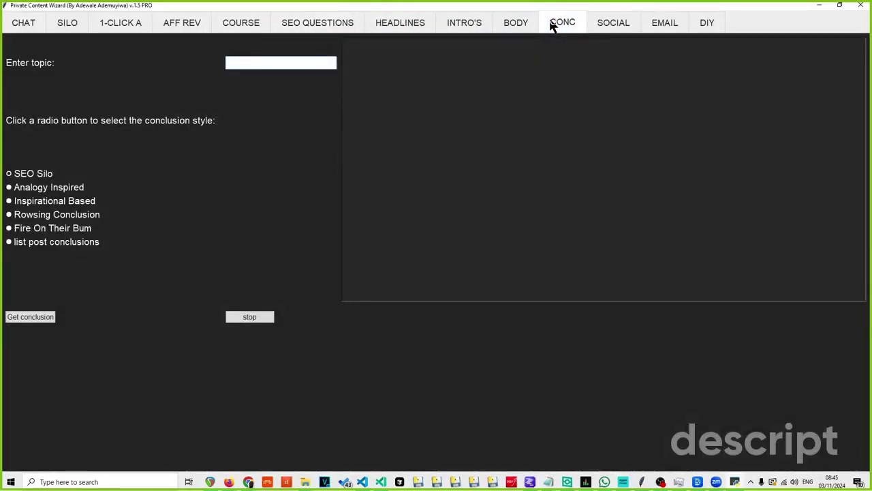
{"action": "left_click", "coordinate": [607, 24]}
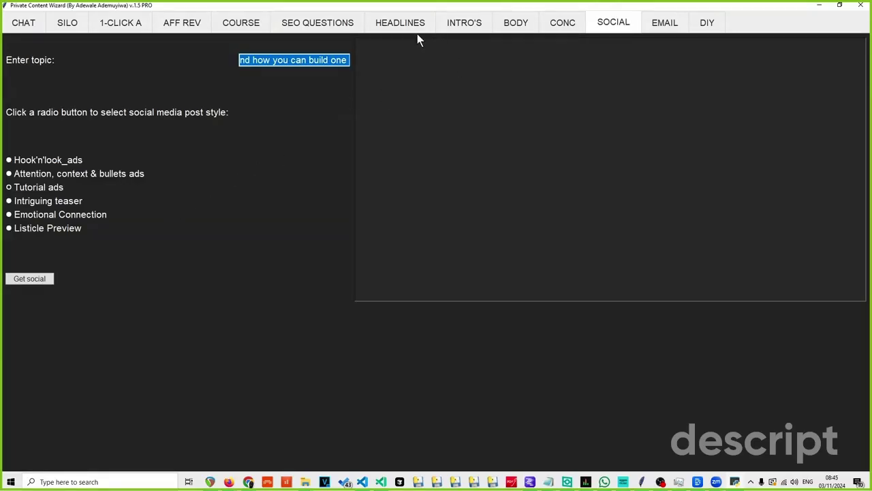
{"action": "left_click", "coordinate": [331, 23]}
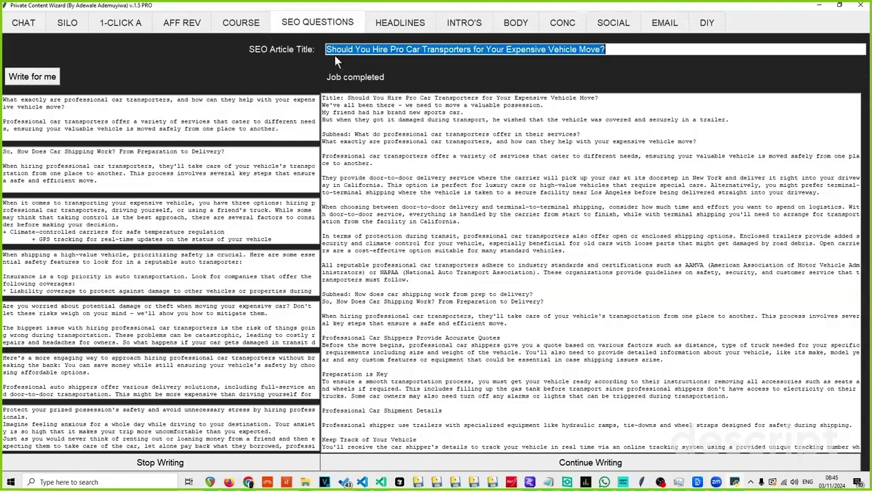
Generate a Tutorial ads social media post from the pasted course title and compare its bullets with the topic.
{"action": "left_click", "coordinate": [614, 24]}
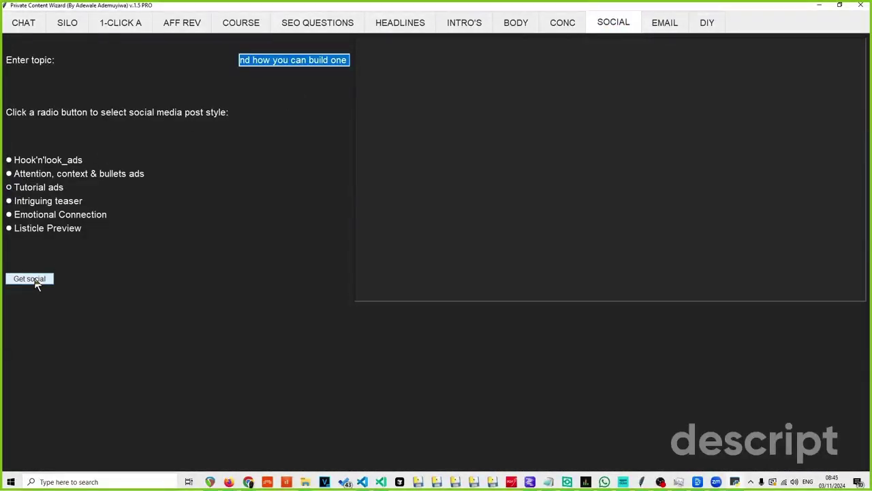
{"action": "left_click", "coordinate": [36, 285]}
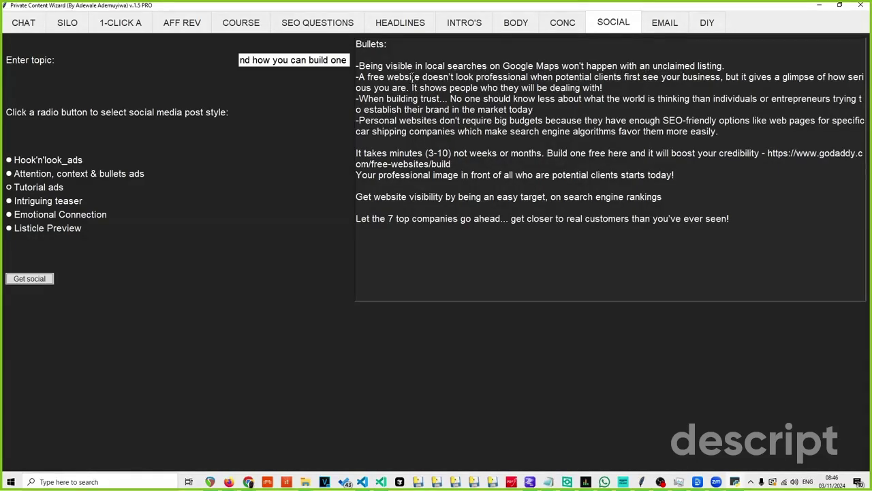
{"action": "left_click_drag", "start_coordinate": [364, 77], "coordinate": [485, 79]}
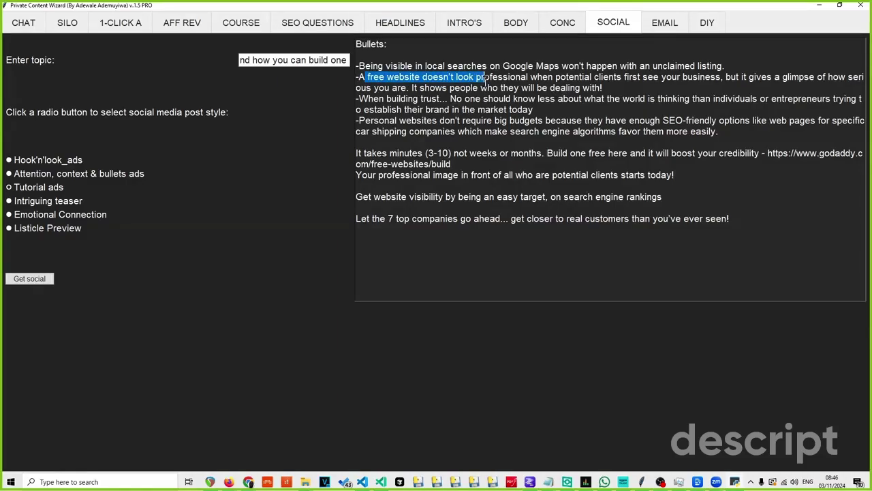
{"action": "left_click_drag", "start_coordinate": [294, 60], "coordinate": [171, 65]}
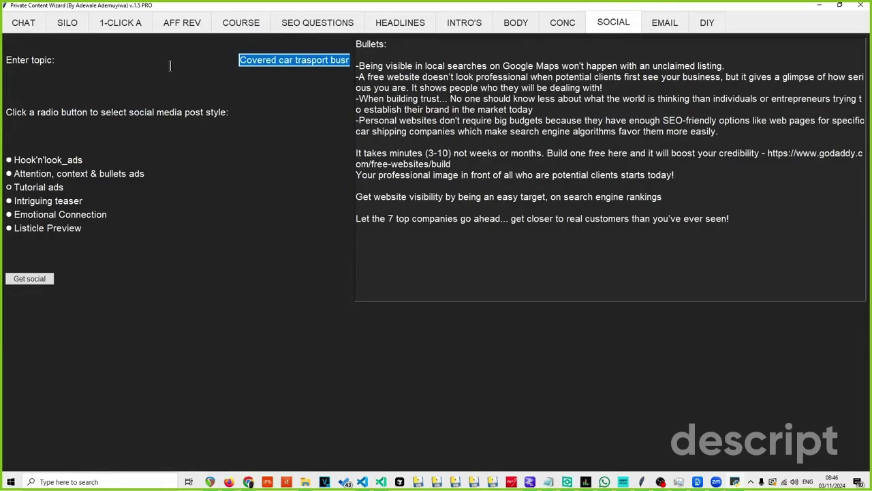
{"action": "left_click_drag", "start_coordinate": [274, 62], "coordinate": [372, 57]}
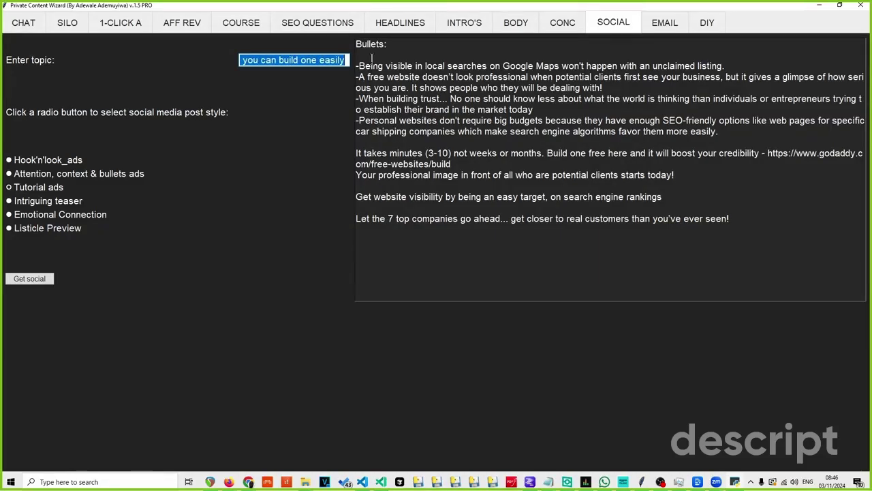
{"action": "left_click", "coordinate": [387, 77]}
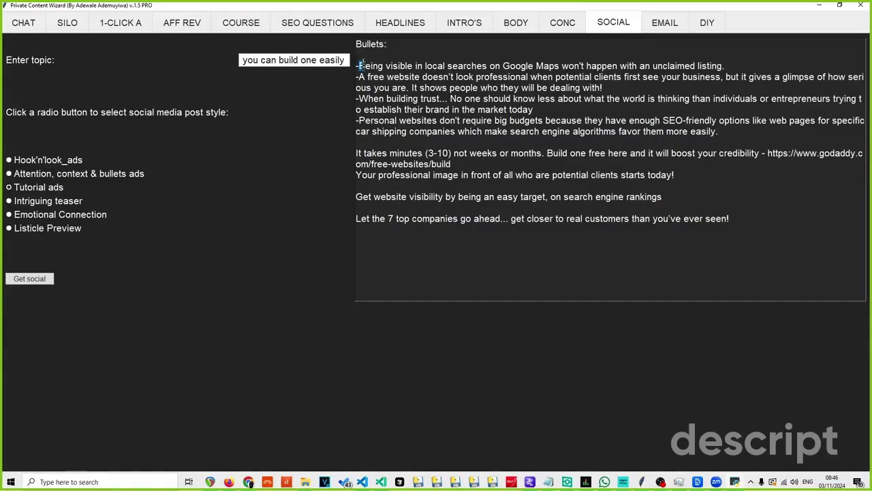
Read the generated post's bullets on local search visibility, free websites and building trust.
{"action": "left_click_drag", "start_coordinate": [359, 66], "coordinate": [721, 65]}
{"action": "left_click", "coordinate": [413, 76]}
{"action": "left_click_drag", "start_coordinate": [425, 77], "coordinate": [851, 88]}
{"action": "left_click", "coordinate": [734, 76]}
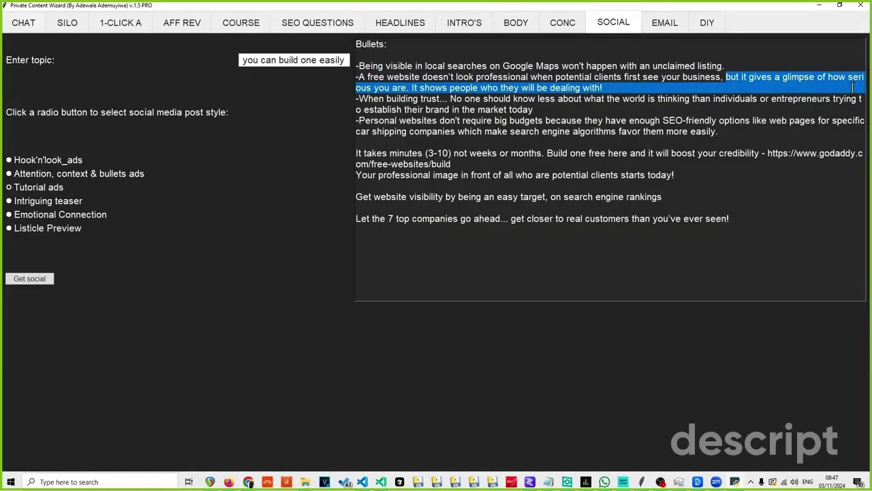
{"action": "left_click", "coordinate": [516, 97]}
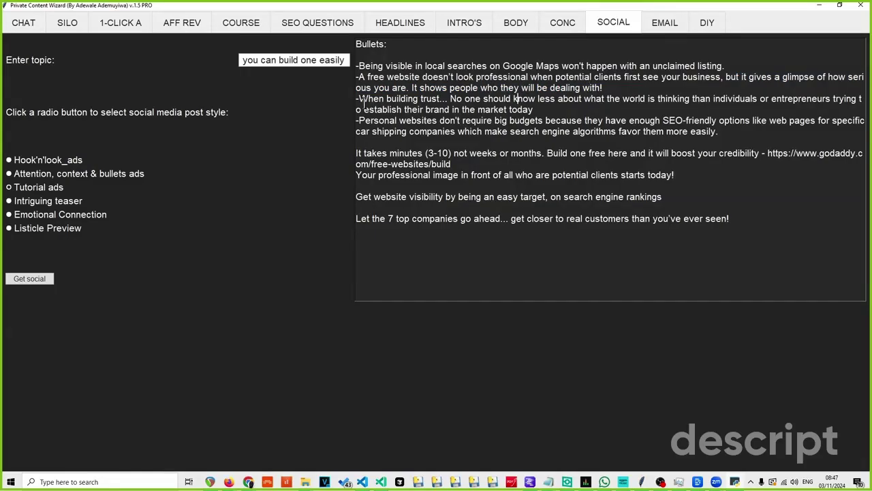
{"action": "left_click_drag", "start_coordinate": [368, 101], "coordinate": [440, 101]}
{"action": "left_click", "coordinate": [450, 99]}
Regenerate the Tutorial ads post and review its attention grabber, bullets, inspiring close and call to action.
{"action": "left_click", "coordinate": [32, 279]}
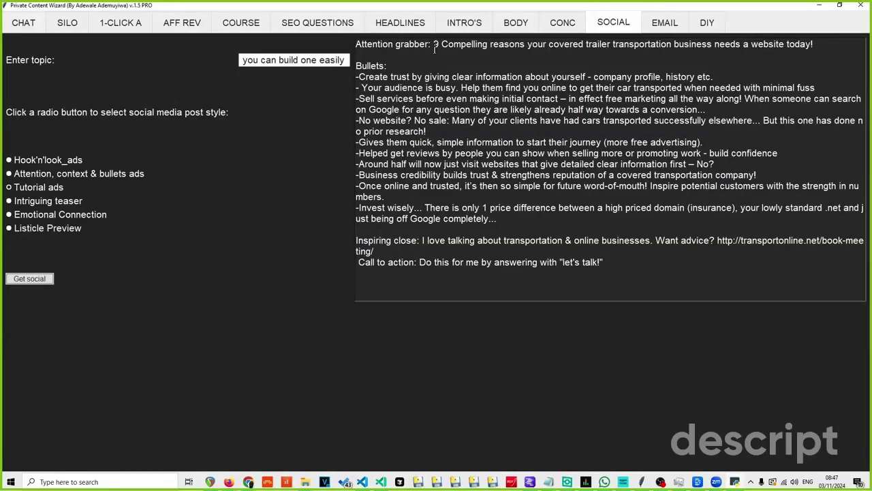
{"action": "left_click_drag", "start_coordinate": [434, 46], "coordinate": [822, 44]}
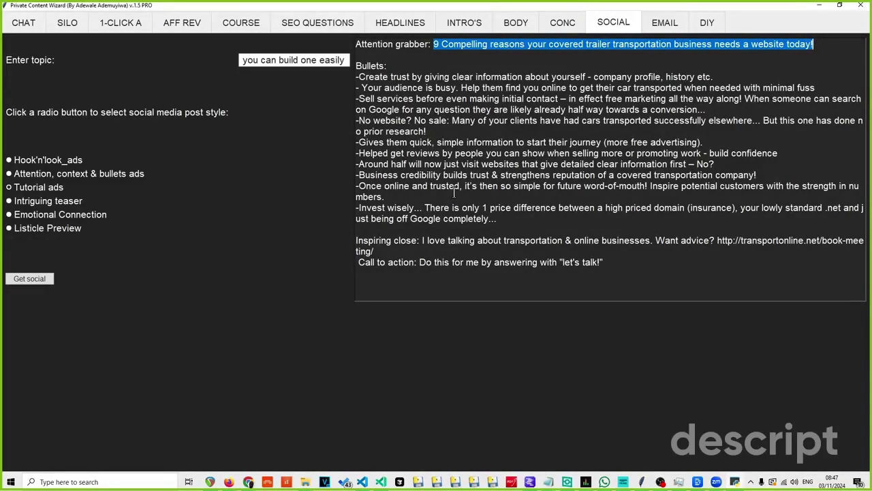
{"action": "left_click_drag", "start_coordinate": [359, 77], "coordinate": [720, 73]}
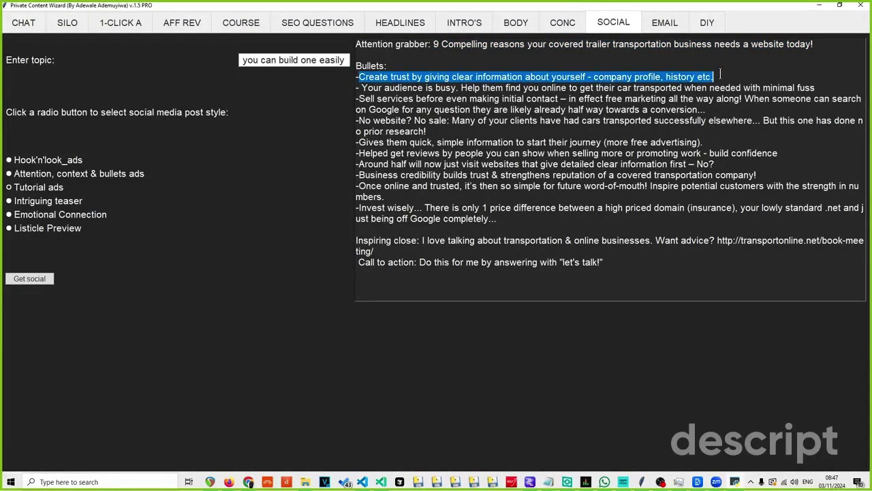
{"action": "left_click", "coordinate": [485, 112]}
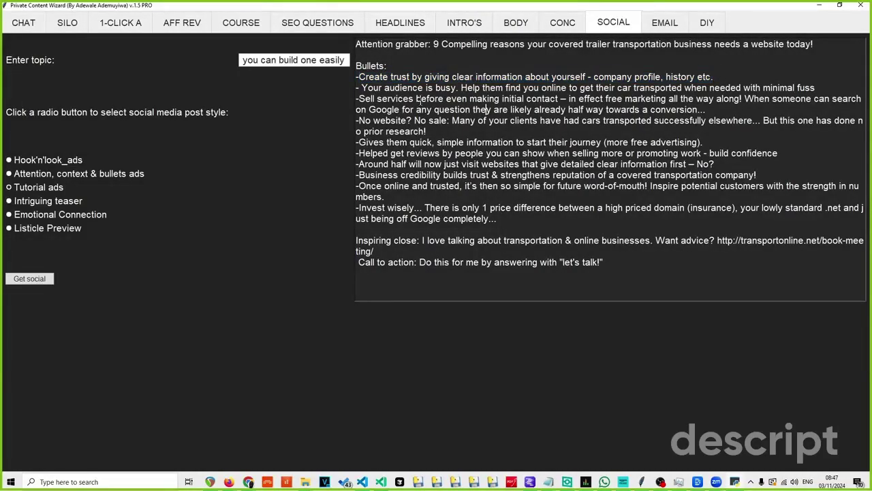
{"action": "left_click_drag", "start_coordinate": [361, 87], "coordinate": [817, 89]}
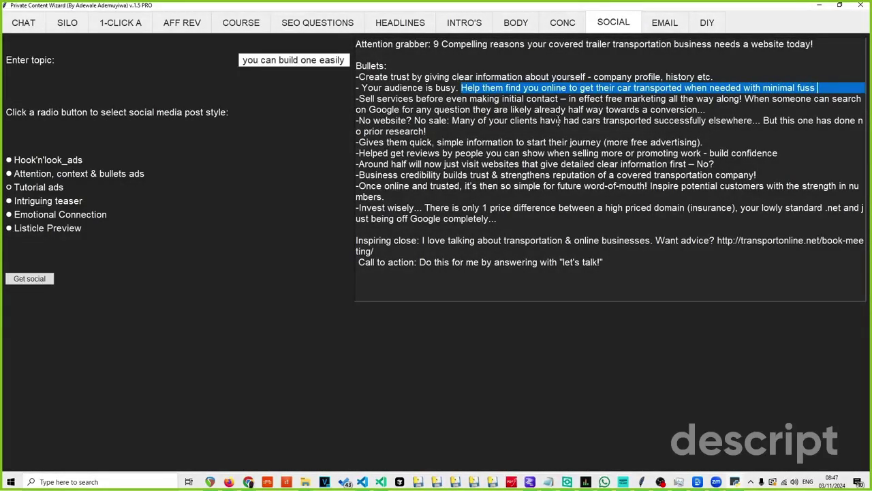
{"action": "left_click", "coordinate": [560, 120]}
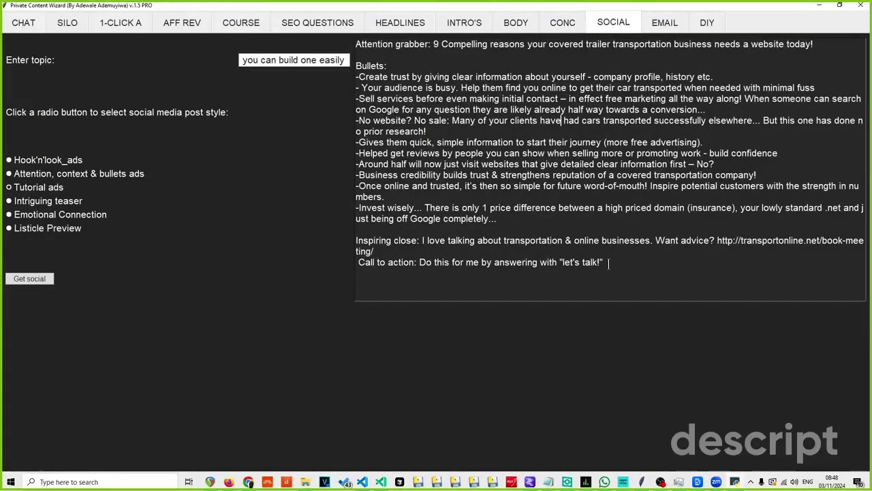
{"action": "left_click_drag", "start_coordinate": [608, 263], "coordinate": [354, 46]}
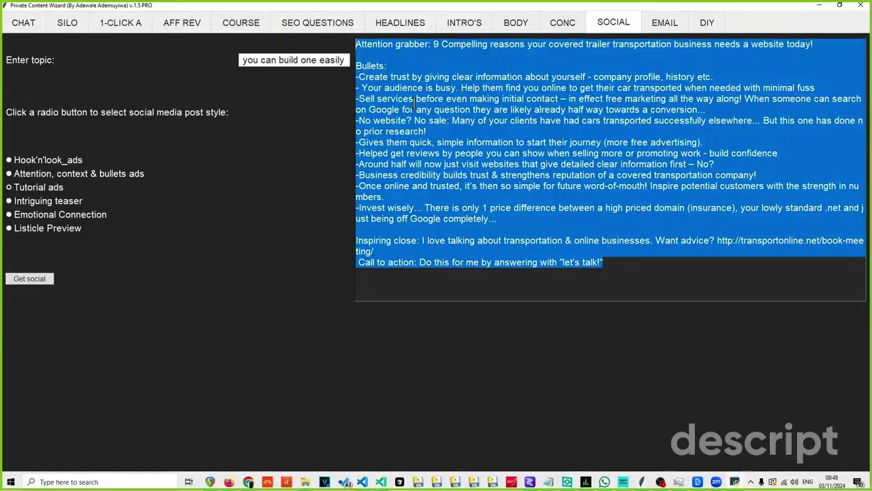
{"action": "left_click", "coordinate": [458, 179]}
{"action": "left_click_drag", "start_coordinate": [437, 230], "coordinate": [483, 240]}
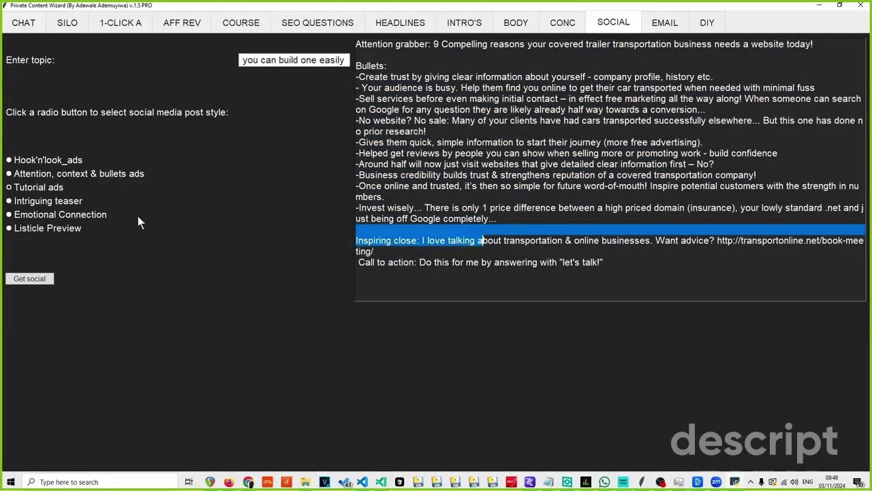
Go through the social media post styles, including Hook'n'look_ads, Attention, context & bullets ads, Tutorial ads and Intriguing teaser.
{"action": "left_click", "coordinate": [78, 216]}
{"action": "left_click", "coordinate": [58, 163]}
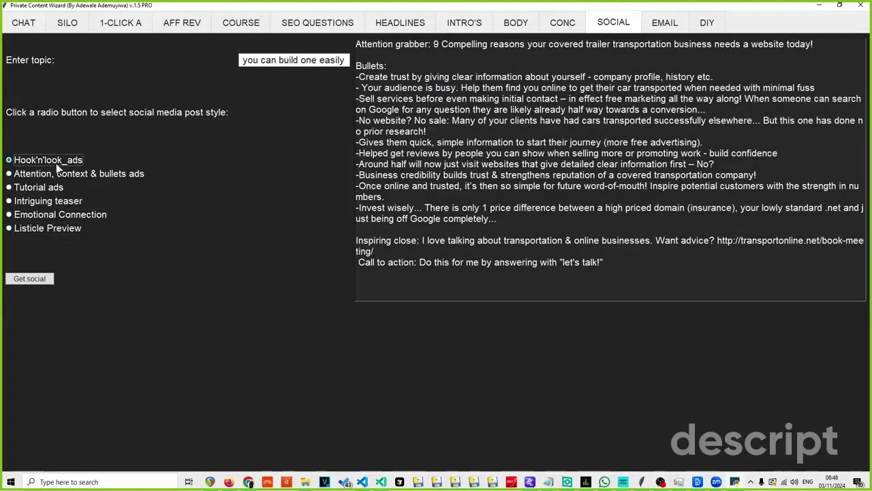
{"action": "left_click", "coordinate": [53, 172]}
{"action": "left_click", "coordinate": [47, 190]}
{"action": "left_click", "coordinate": [48, 204]}
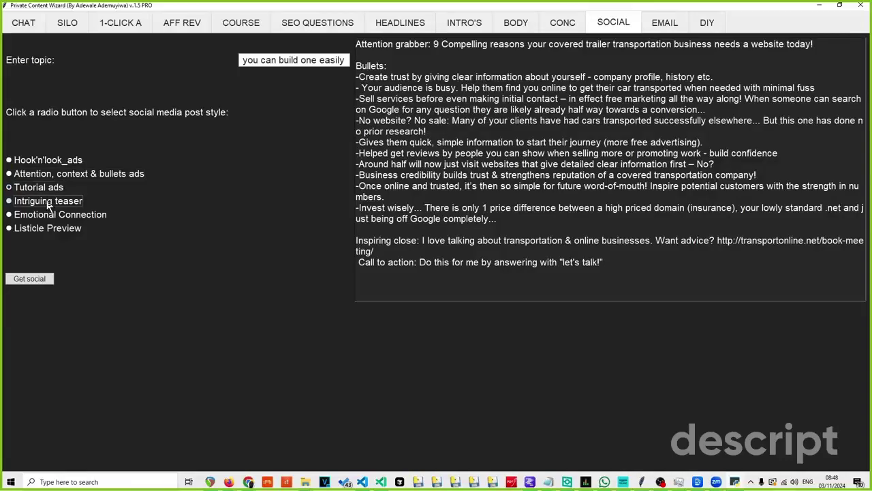
{"action": "left_click", "coordinate": [48, 203]}
Check the email generator's headline field, and reread the Cow dung course text on covered car transport businesses and its lessons.
{"action": "left_click", "coordinate": [664, 28]}
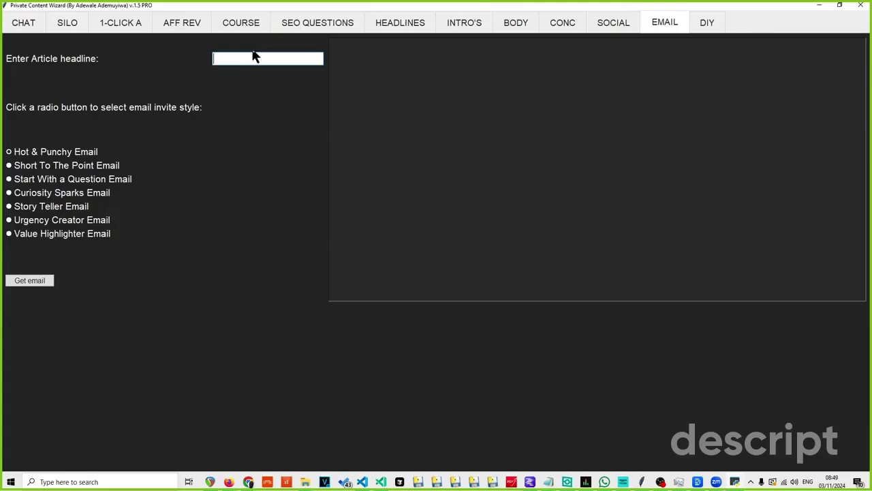
{"action": "left_click", "coordinate": [243, 23]}
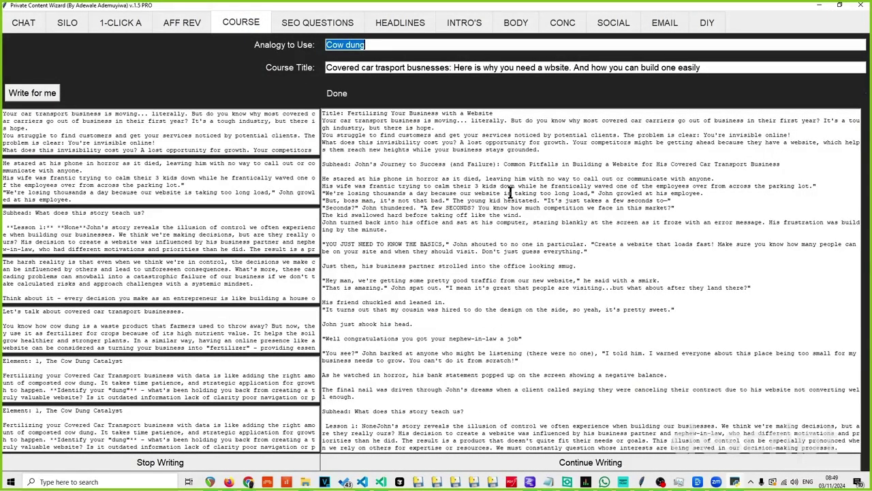
{"action": "scroll", "coordinate": [510, 210], "scroll_direction": "down", "scroll_amount": 5}
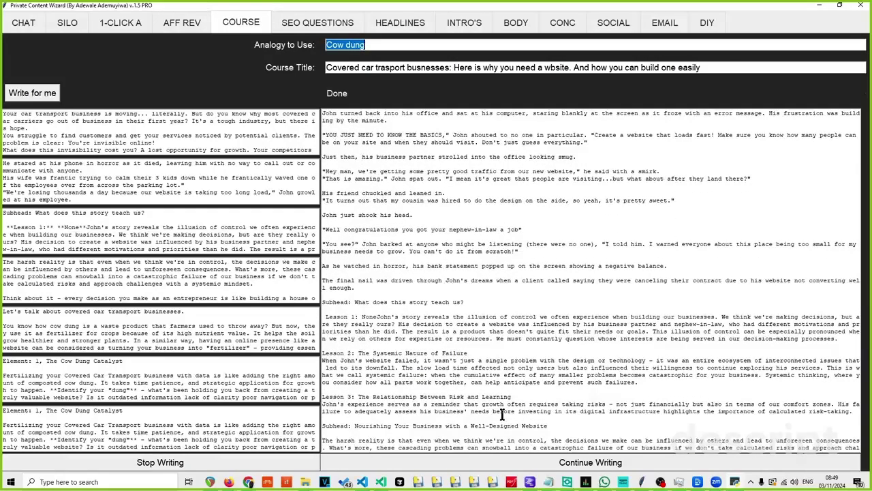
{"action": "scroll", "coordinate": [501, 413], "scroll_direction": "down", "scroll_amount": 5}
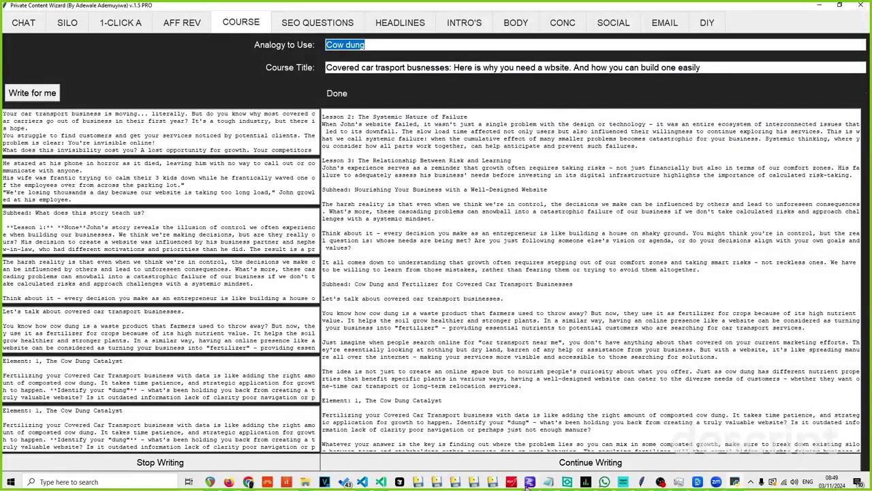
{"action": "mouse_move", "coordinate": [527, 484]}
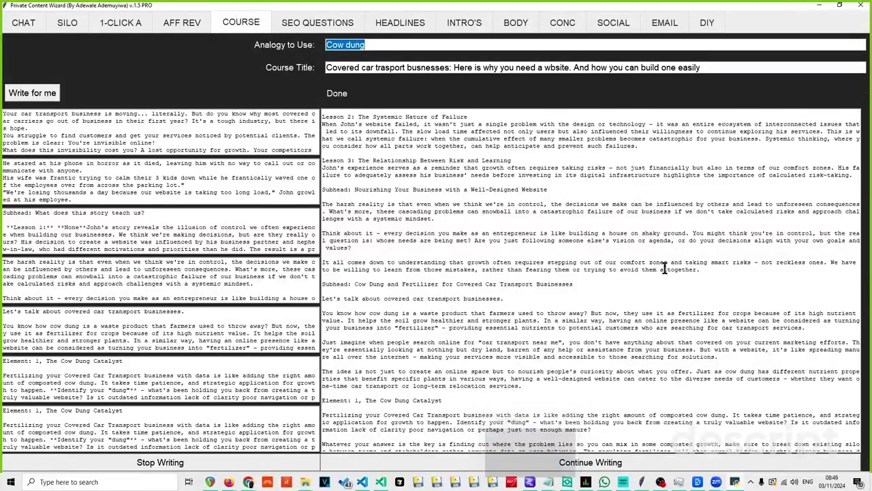
Go through the email invite styles Curiosity Sparks, Story Teller, Urgency Creator and Value Highlighter, leaving Value Highlighter Email selected.
{"action": "left_click", "coordinate": [666, 28]}
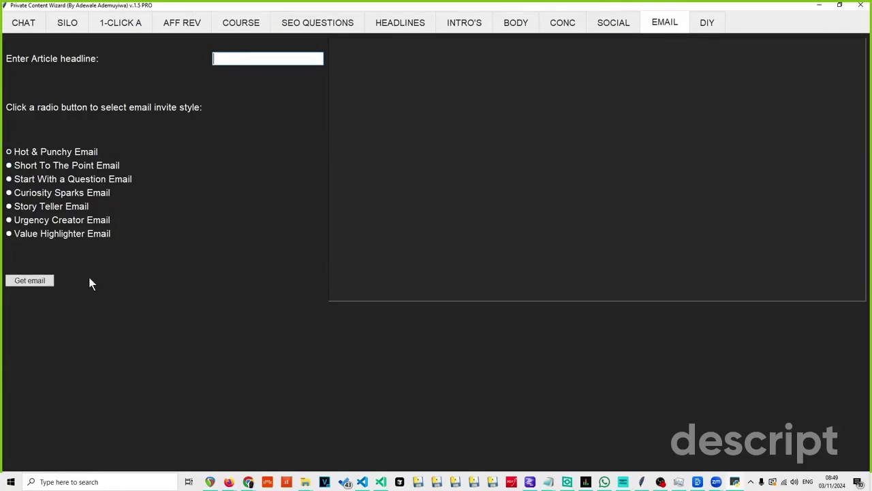
{"action": "left_click", "coordinate": [64, 194]}
{"action": "left_click", "coordinate": [63, 205]}
{"action": "left_click", "coordinate": [63, 219]}
{"action": "left_click", "coordinate": [64, 233]}
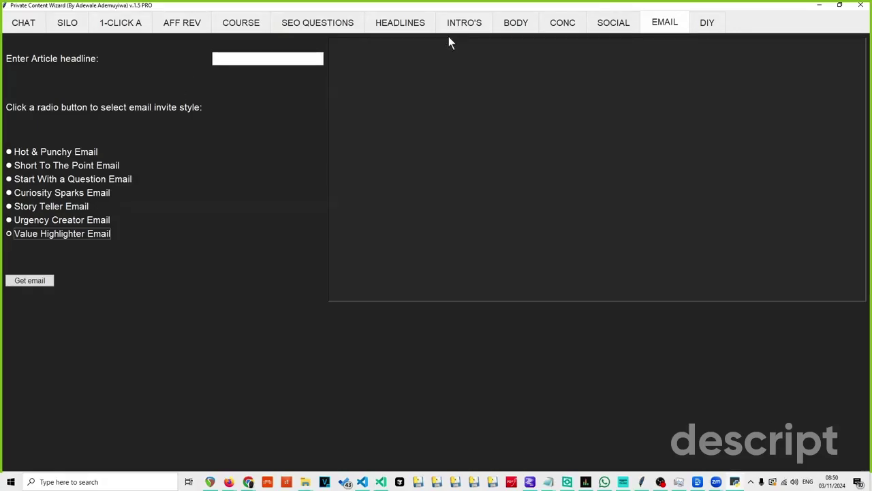
Tour the writing tools from Silo through Email and return to the DIY workflow builder.
{"action": "left_click", "coordinate": [706, 27]}
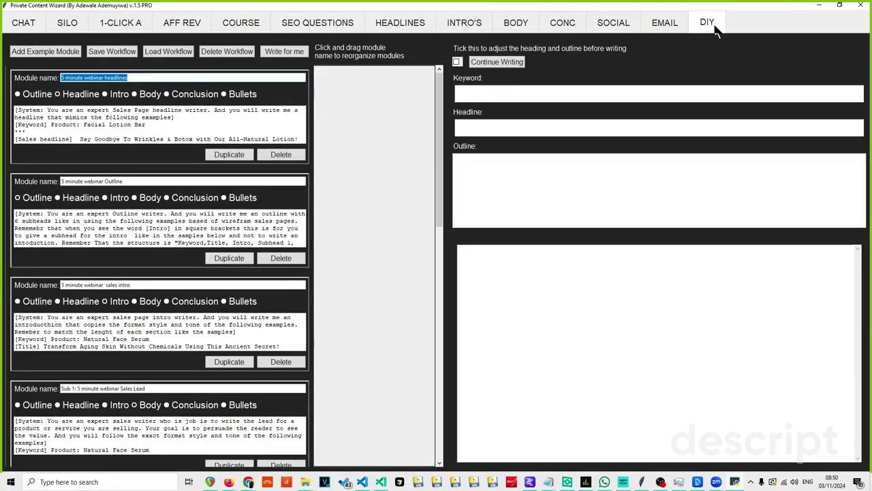
{"action": "left_click", "coordinate": [68, 24]}
{"action": "left_click", "coordinate": [133, 26]}
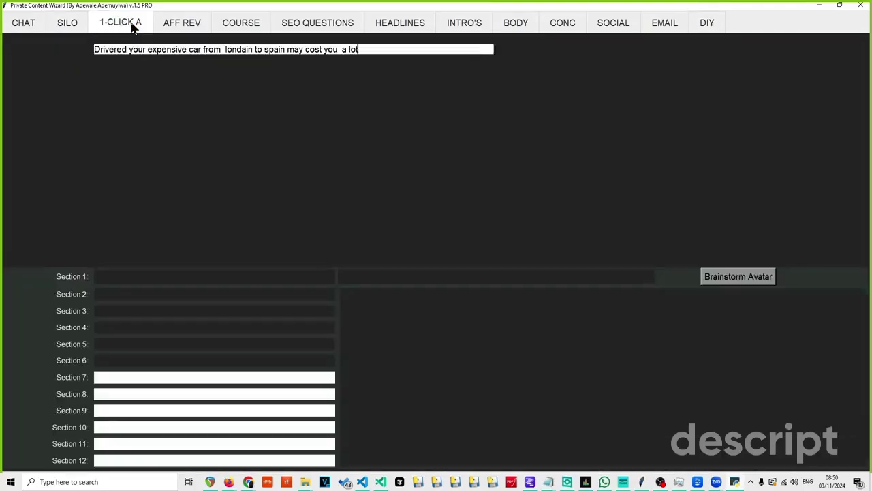
{"action": "left_click", "coordinate": [197, 26]}
{"action": "left_click", "coordinate": [239, 25]}
{"action": "left_click", "coordinate": [317, 25]}
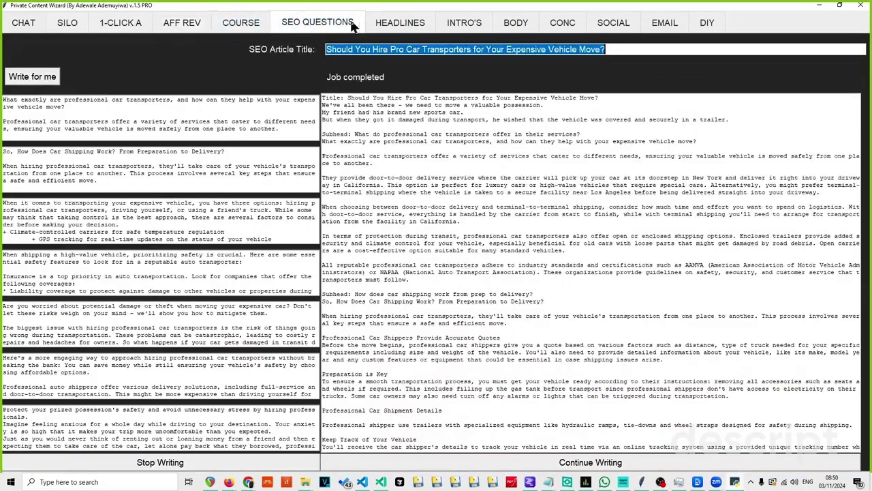
{"action": "left_click", "coordinate": [400, 23]}
{"action": "left_click", "coordinate": [470, 24]}
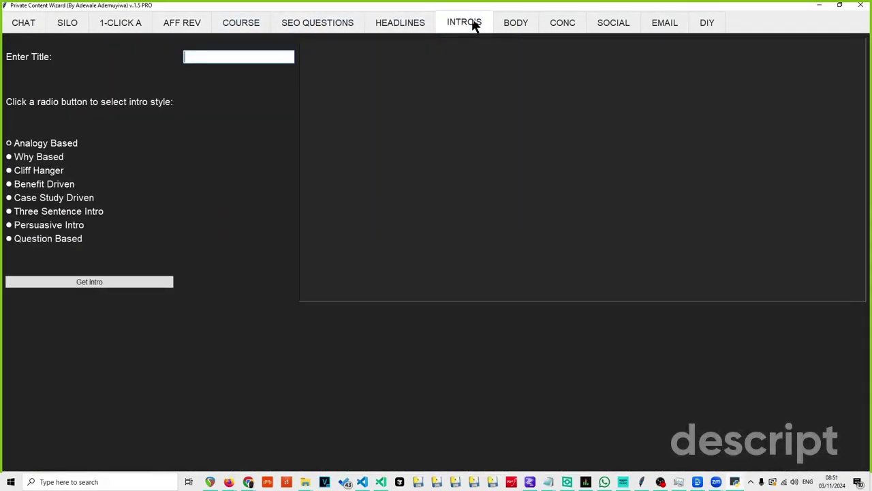
{"action": "left_click", "coordinate": [514, 24]}
{"action": "left_click", "coordinate": [554, 25]}
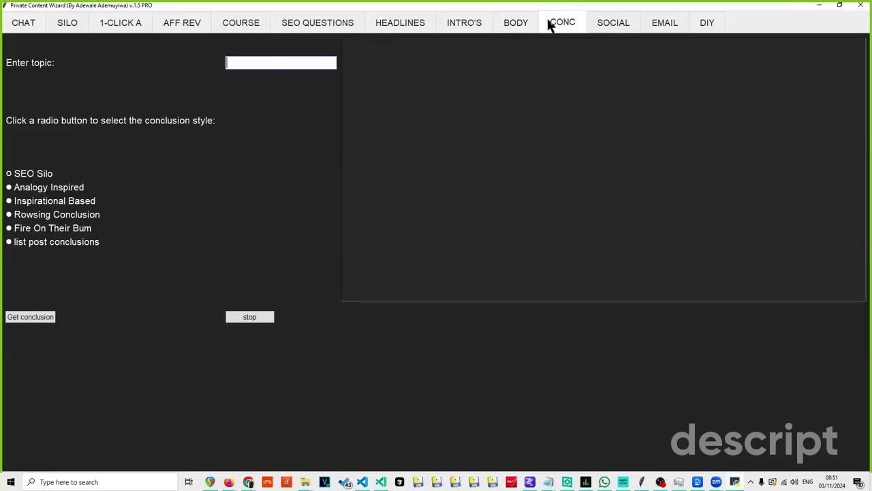
{"action": "left_click", "coordinate": [617, 26]}
{"action": "left_click", "coordinate": [661, 25]}
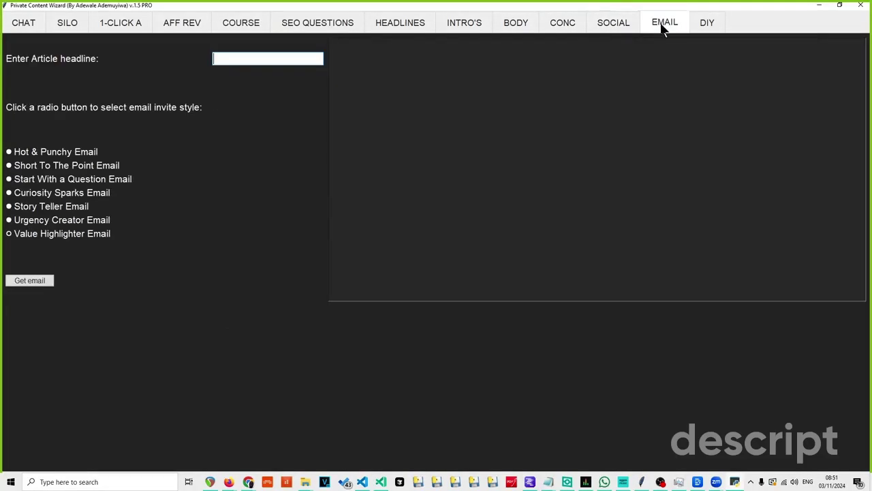
{"action": "left_click", "coordinate": [711, 25]}
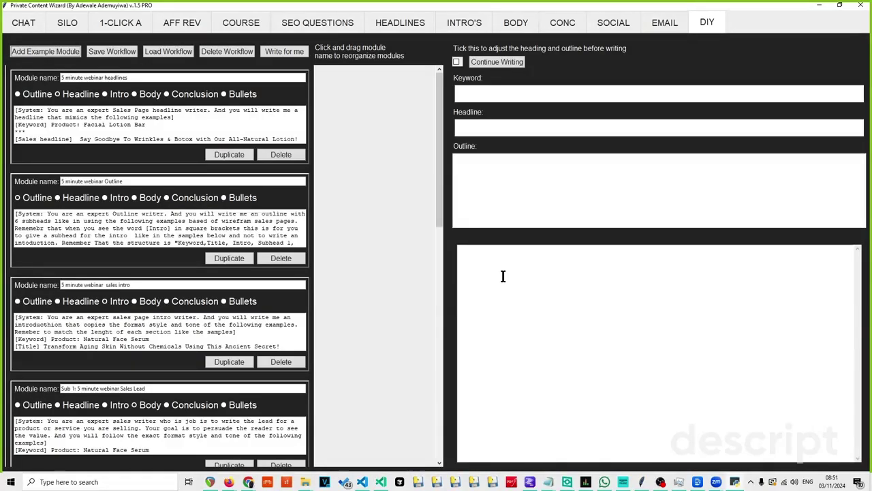
Look over the saved workflow files in the load dialog and, in File Explorer, the Dropbox and Desktop workflow folders.
{"action": "left_click", "coordinate": [174, 53]}
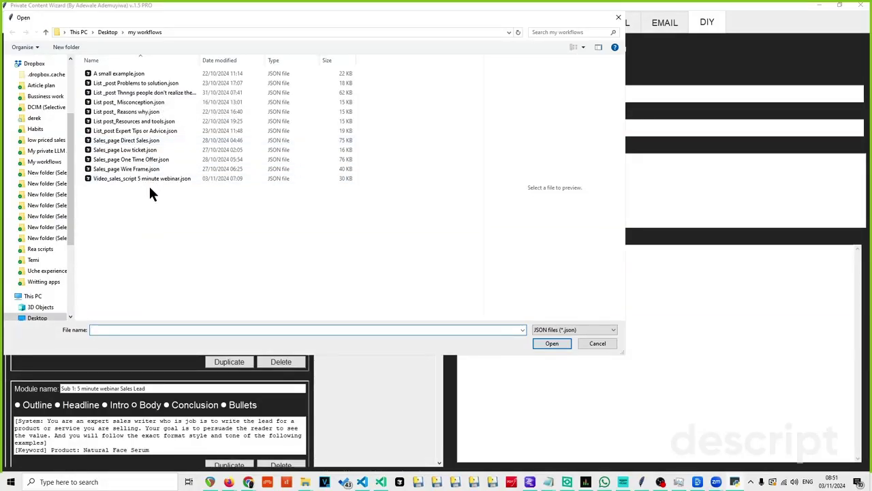
{"action": "left_click", "coordinate": [600, 344]}
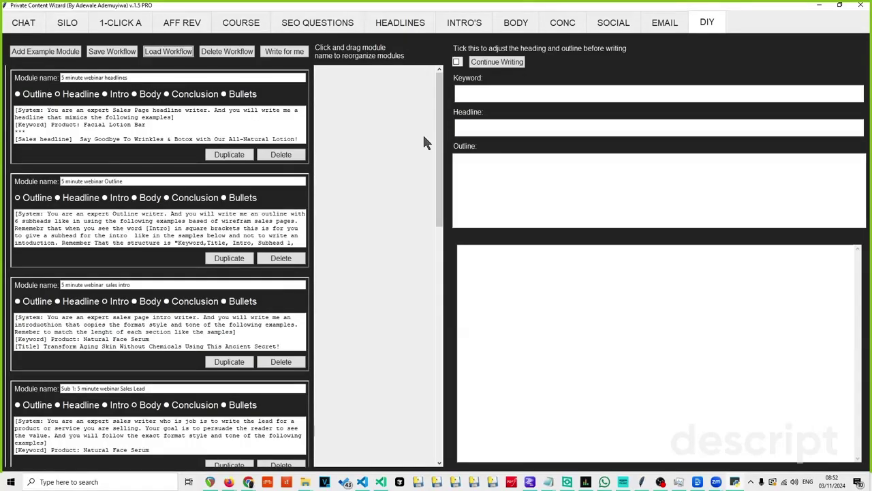
{"action": "mouse_move", "coordinate": [307, 482]}
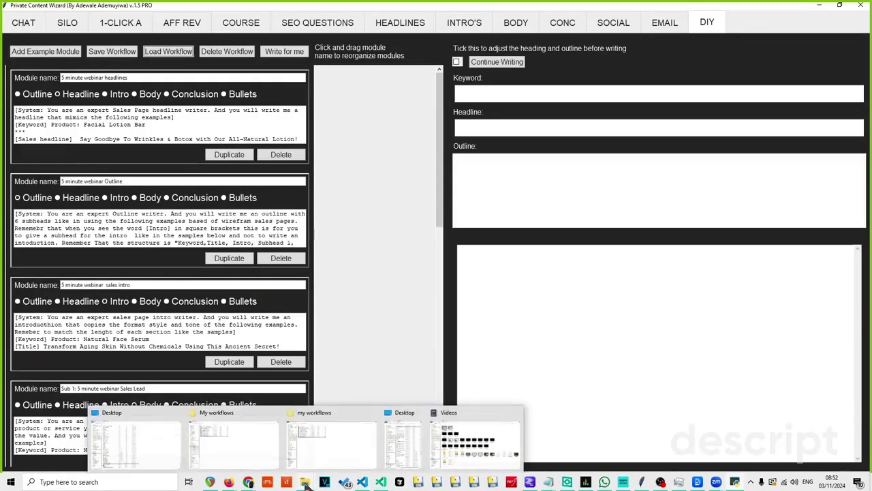
{"action": "left_click", "coordinate": [248, 455]}
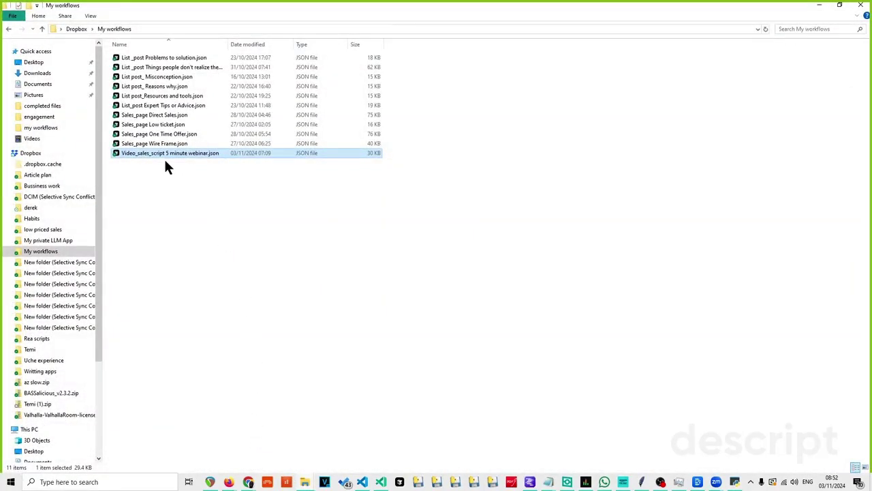
{"action": "left_click", "coordinate": [304, 482]}
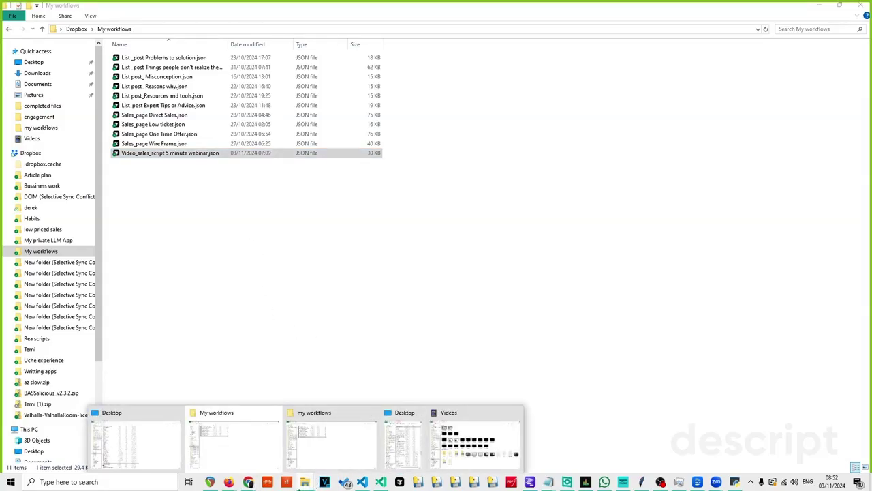
{"action": "left_click", "coordinate": [330, 465]}
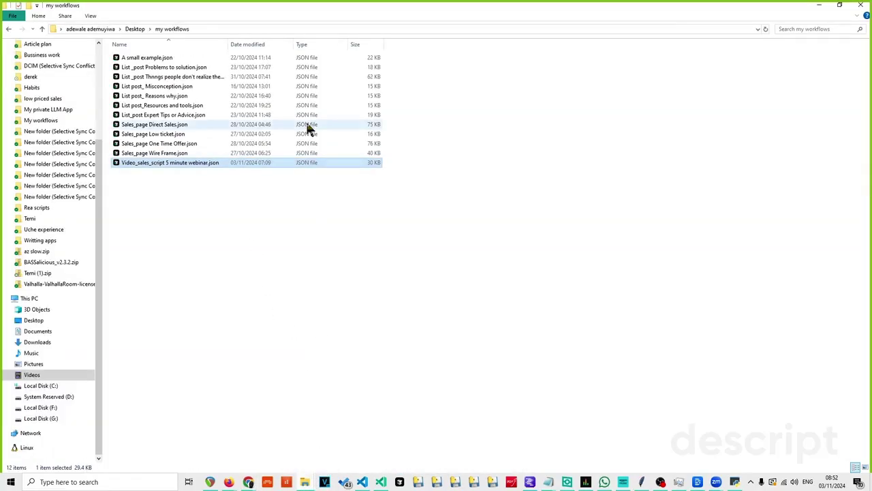
Open Video_sales_script 5 minute webinar.json in Notepad, widen the window to examine its module definitions, and close it.
{"action": "double_click", "coordinate": [151, 162]}
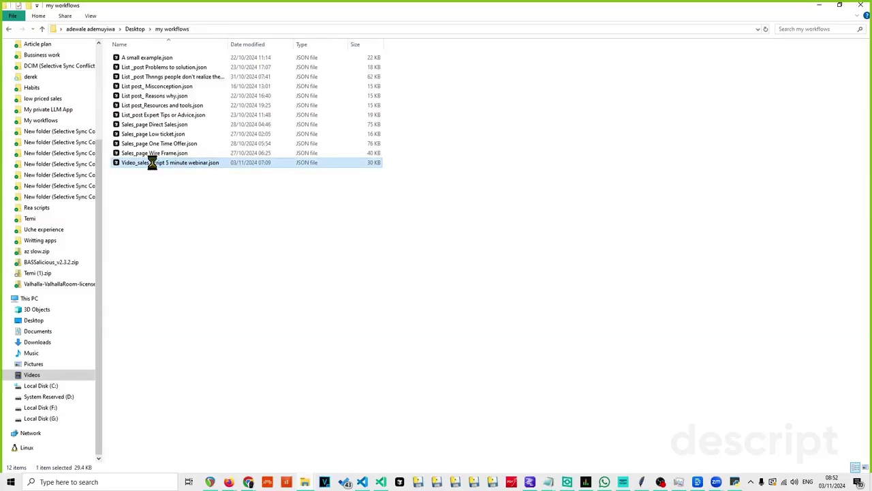
{"action": "right_click", "coordinate": [151, 162]}
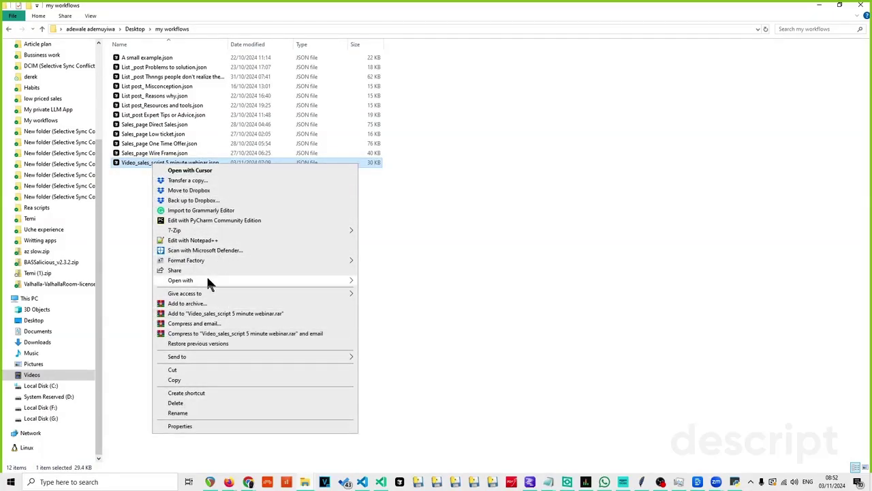
{"action": "mouse_move", "coordinate": [208, 281]}
{"action": "left_click", "coordinate": [382, 313]}
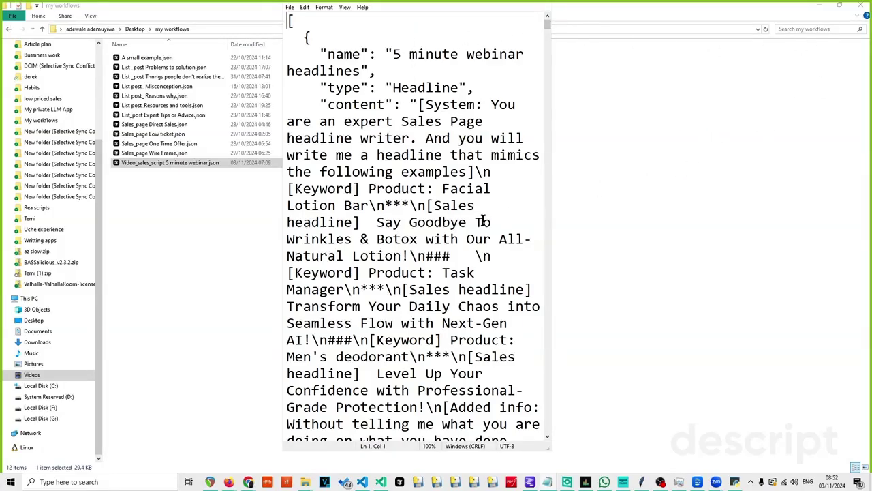
{"action": "left_click_drag", "start_coordinate": [552, 452], "coordinate": [840, 468]}
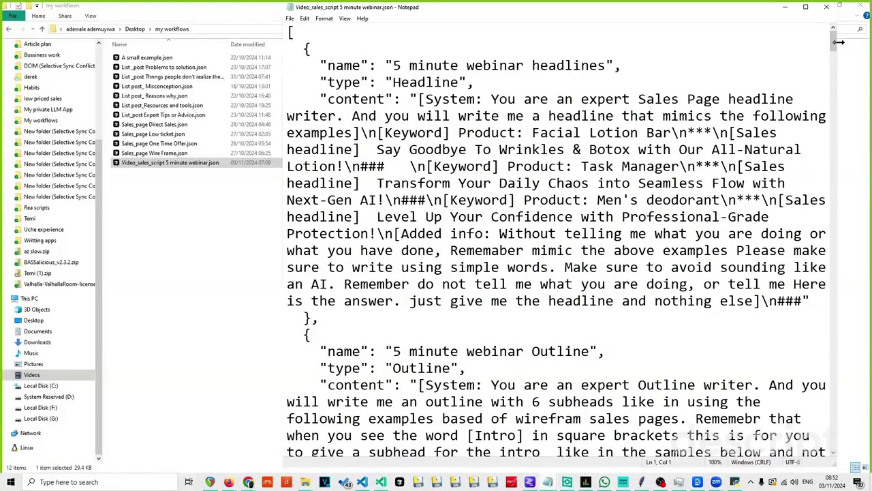
{"action": "left_click_drag", "start_coordinate": [836, 40], "coordinate": [810, 111]}
{"action": "left_click", "coordinate": [827, 10]}
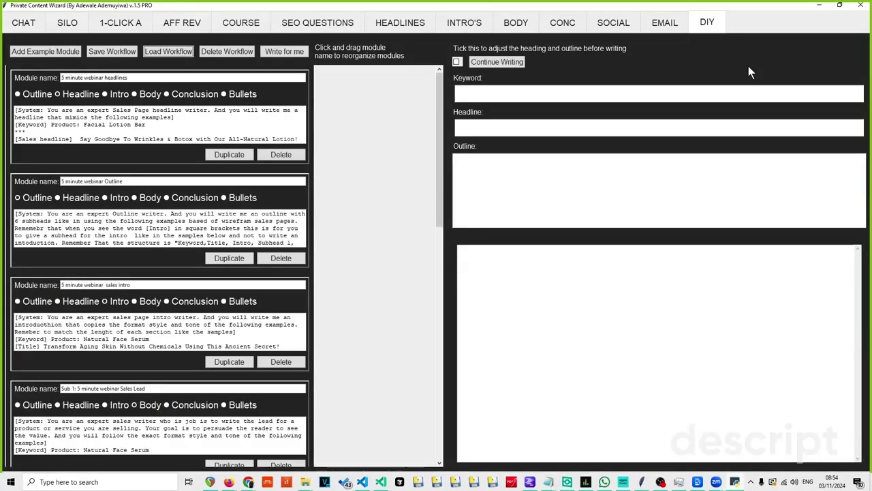
Open the 5 minute webinar Outline module's prompt in the text editor, read its example outlines and close it.
{"action": "double_click", "coordinate": [254, 222]}
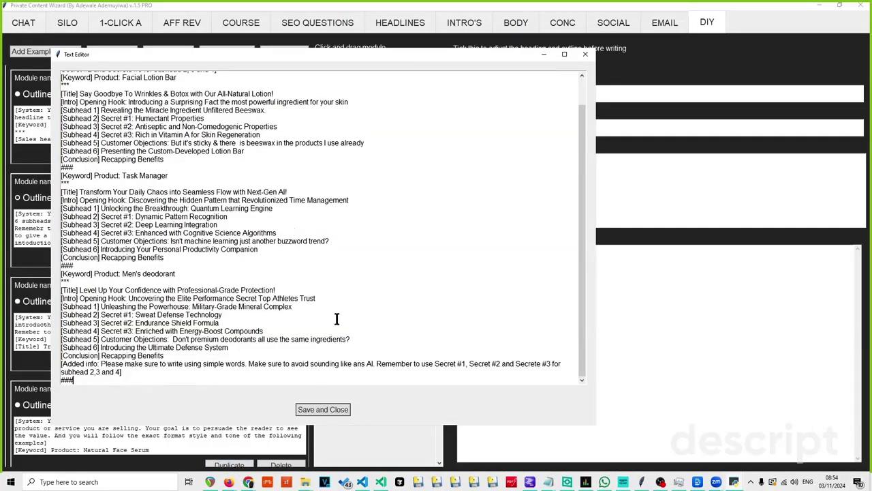
{"action": "scroll", "coordinate": [337, 319], "scroll_direction": "down", "scroll_amount": 1}
{"action": "left_click", "coordinate": [585, 55]}
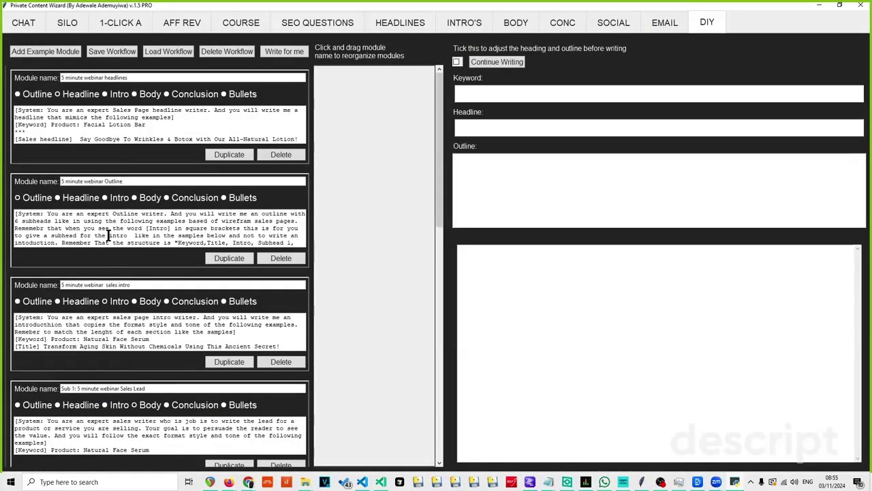
Examine the System instruction and Added info in the 5 minute webinar headlines module's prompt, and close it without editing.
{"action": "left_click", "coordinate": [127, 124]}
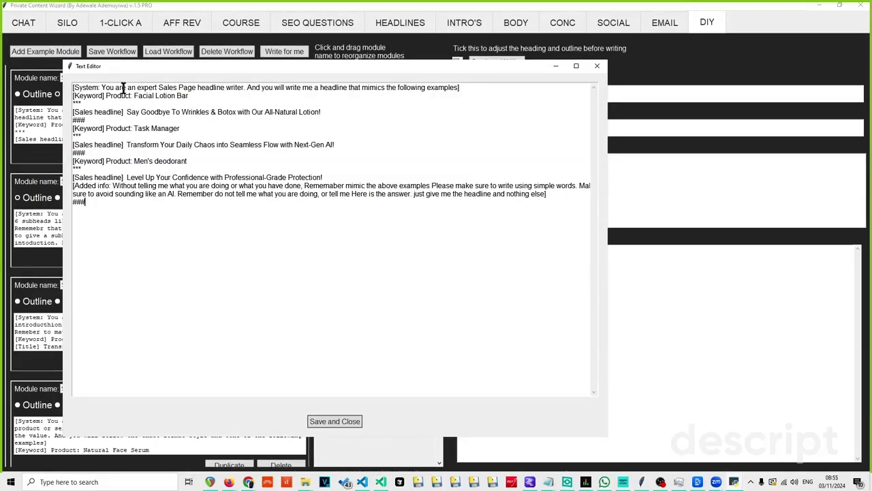
{"action": "left_click_drag", "start_coordinate": [73, 88], "coordinate": [323, 83]}
{"action": "left_click", "coordinate": [460, 87]}
{"action": "left_click_drag", "start_coordinate": [72, 185], "coordinate": [545, 194]}
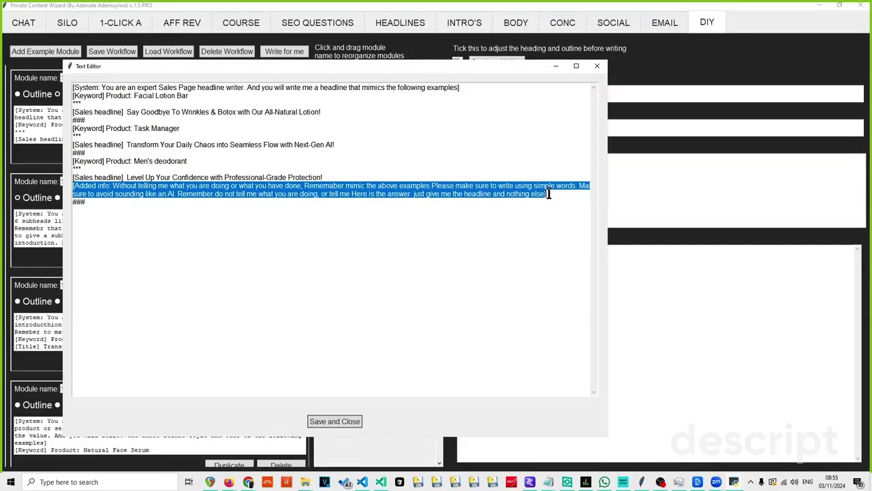
{"action": "left_click", "coordinate": [482, 87]}
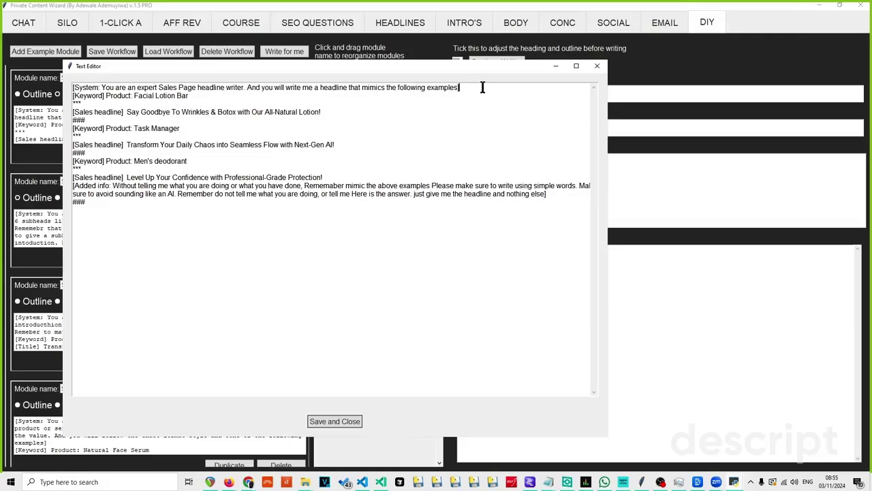
{"action": "left_click_drag", "start_coordinate": [488, 89], "coordinate": [300, 88]}
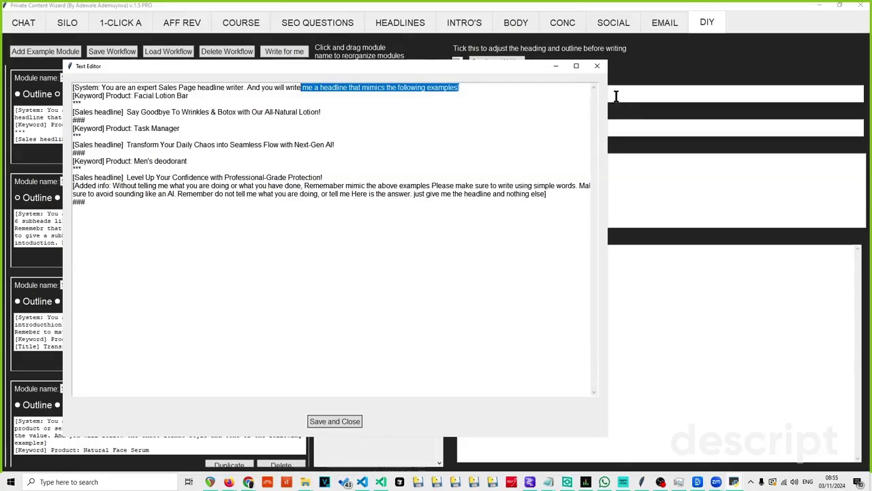
{"action": "left_click", "coordinate": [597, 66]}
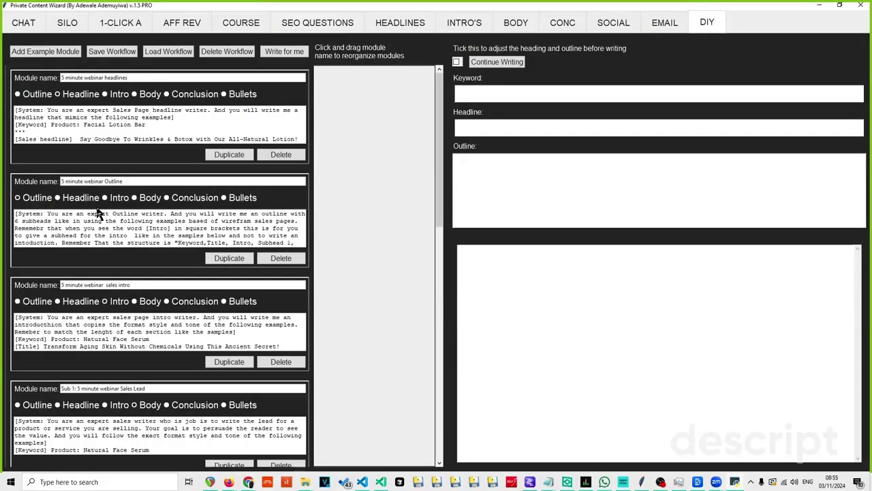
Set the keyword to "avoid cheap website builder traps, get our website building service" and have the loaded 5 minute webinar workflow write the script.
{"action": "left_click", "coordinate": [481, 91]}
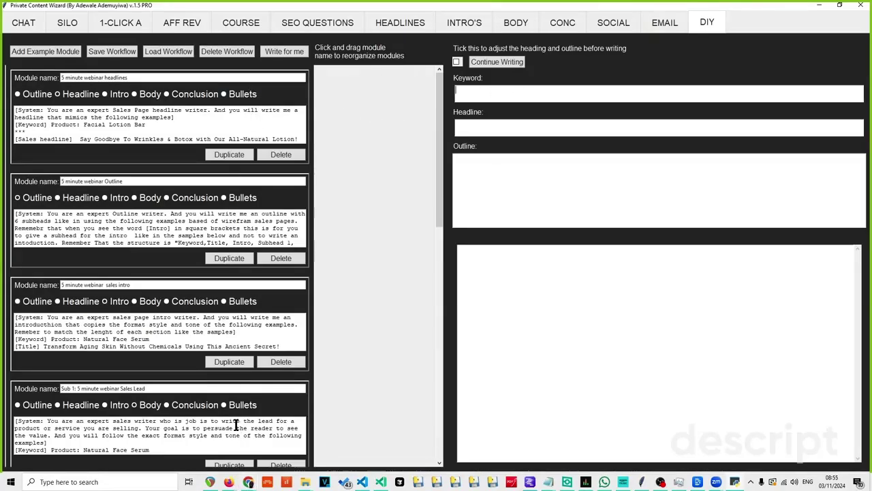
{"action": "scroll", "coordinate": [238, 420], "scroll_direction": "down", "scroll_amount": 5}
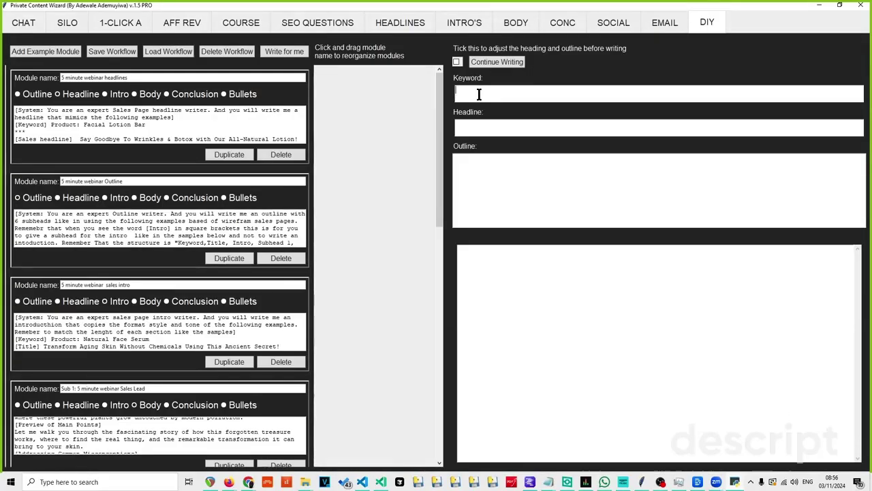
{"action": "type", "text": "a"}
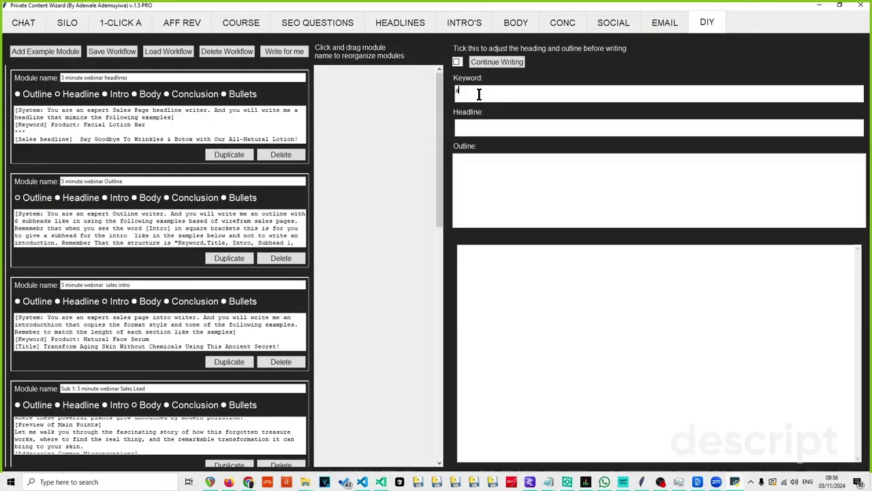
{"action": "type", "text": "void"}
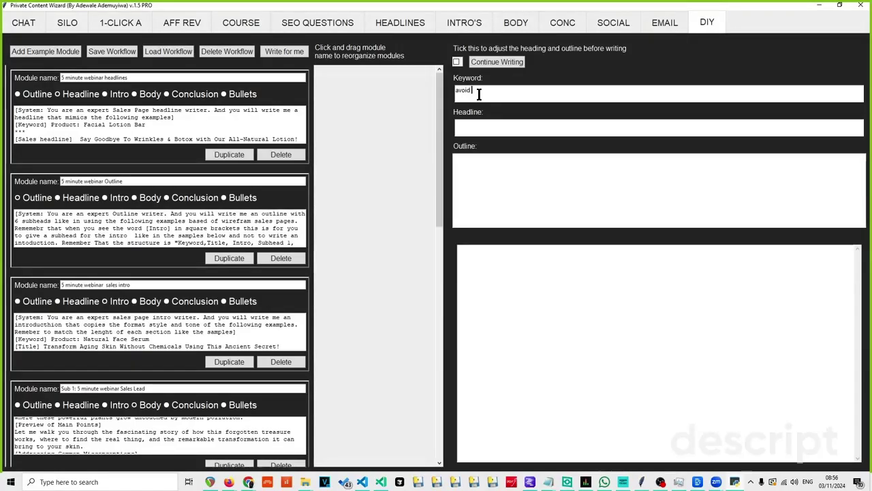
{"action": "type", "text": " cheap"}
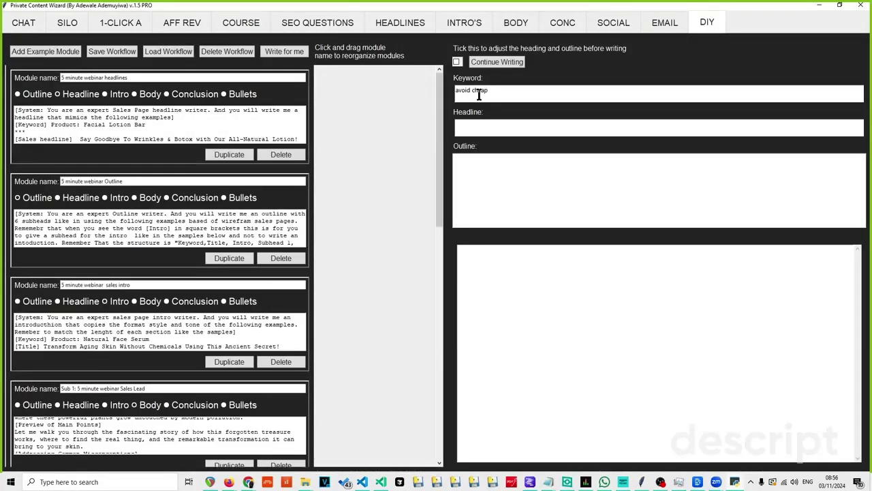
{"action": "type", "text": " website"}
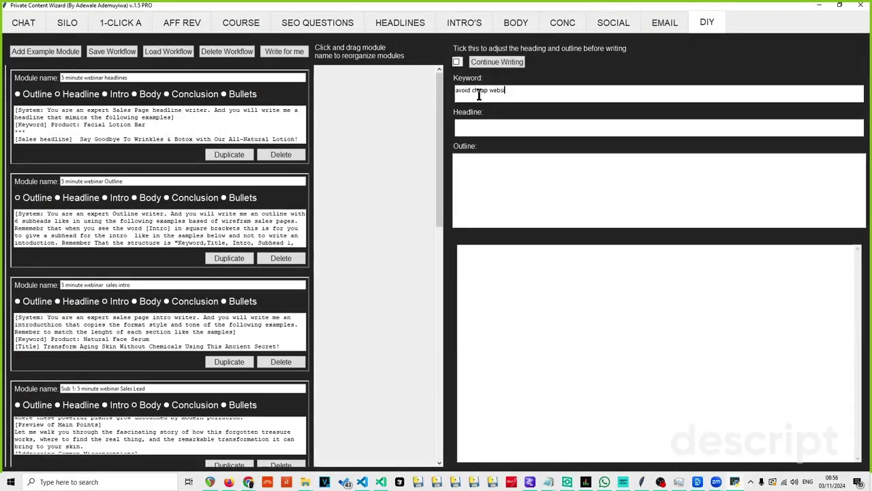
{"action": "type", "text": " bu"}
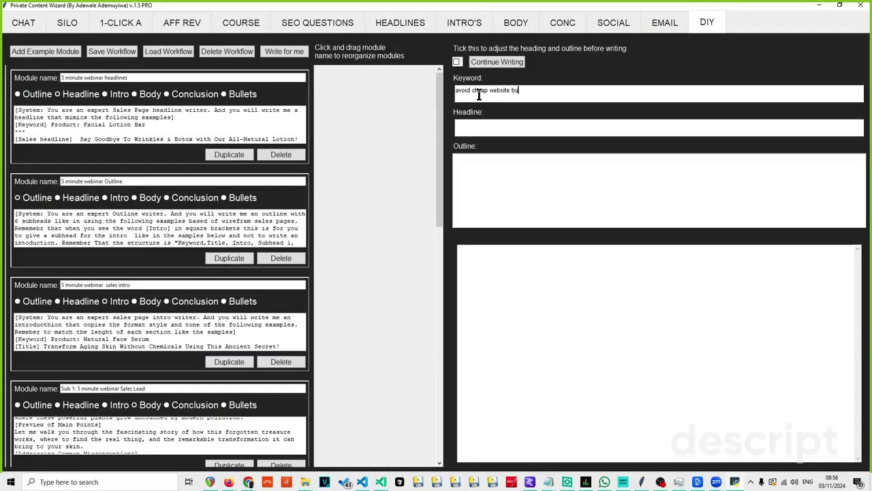
{"action": "type", "text": "ilder tr"}
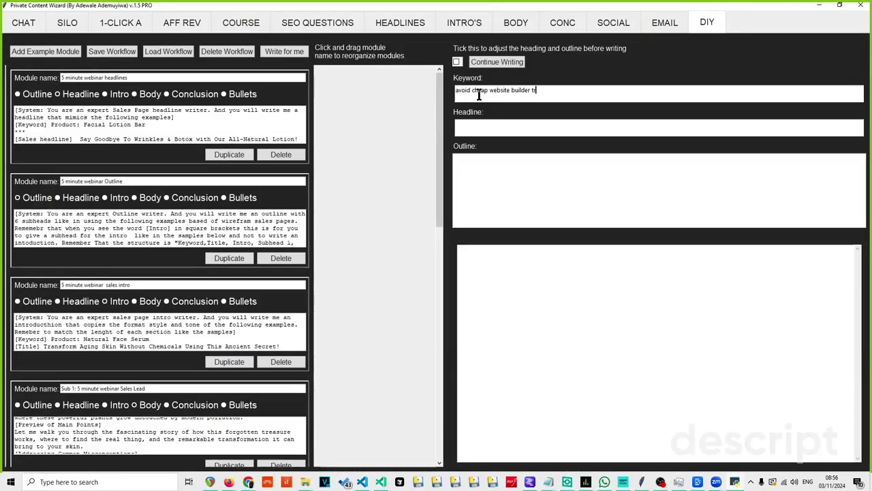
{"action": "type", "text": "aps,"}
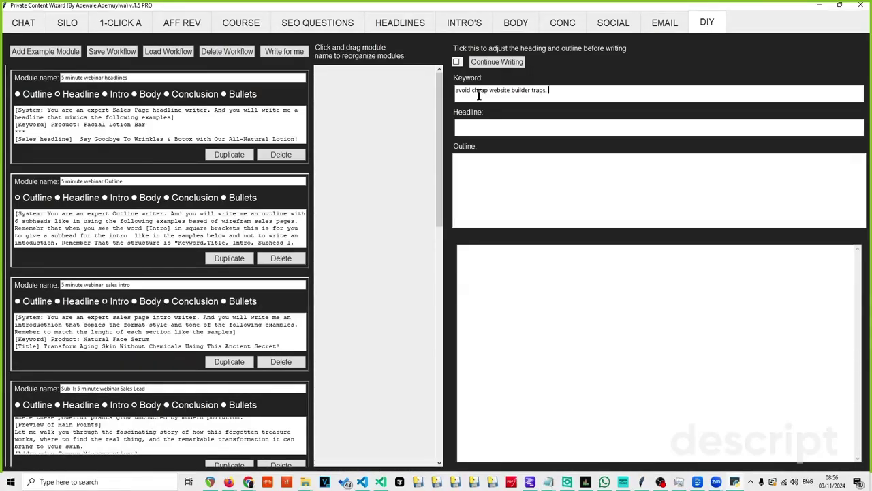
{"action": "type", "text": " get our website building service"}
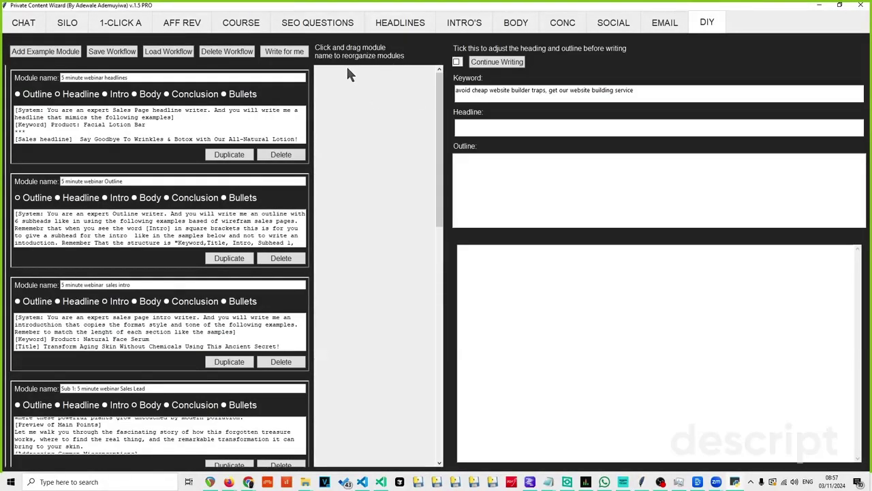
{"action": "left_click", "coordinate": [298, 54]}
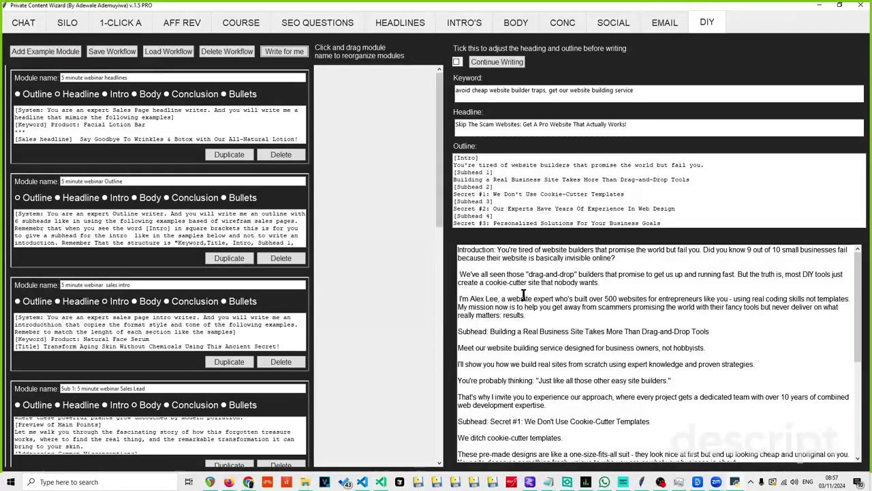
Read through the generated webinar script from introduction to end, dismiss the completion notice, and compare the script with the keyword.
{"action": "scroll", "coordinate": [549, 295], "scroll_direction": "down", "scroll_amount": 2}
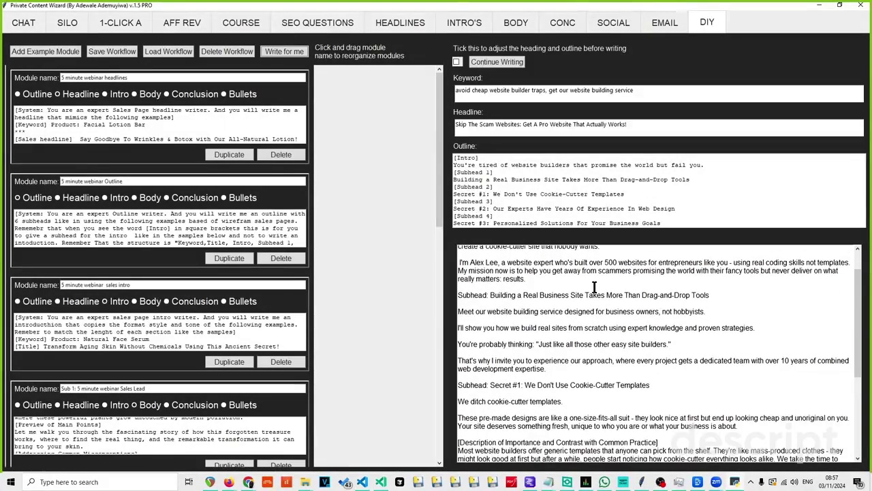
{"action": "scroll", "coordinate": [560, 299], "scroll_direction": "up", "scroll_amount": 1}
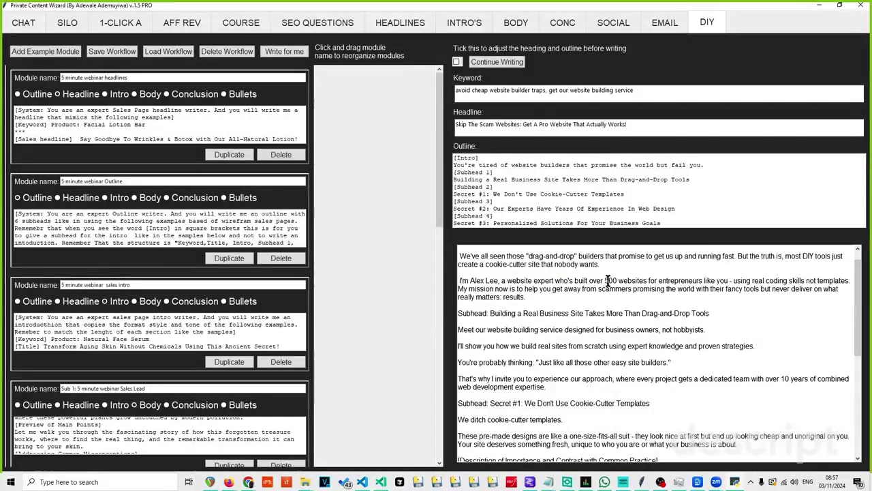
{"action": "left_click_drag", "start_coordinate": [608, 280], "coordinate": [618, 280]}
{"action": "scroll", "coordinate": [545, 334], "scroll_direction": "down", "scroll_amount": 1}
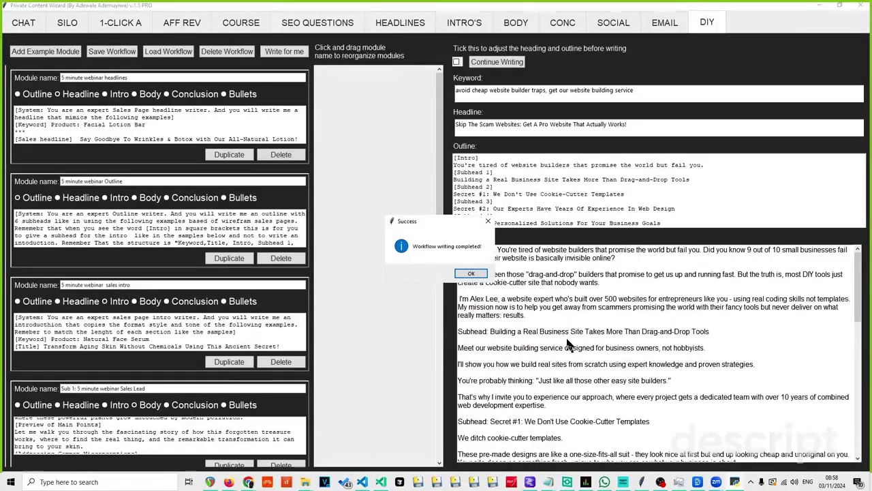
{"action": "left_click", "coordinate": [467, 274]}
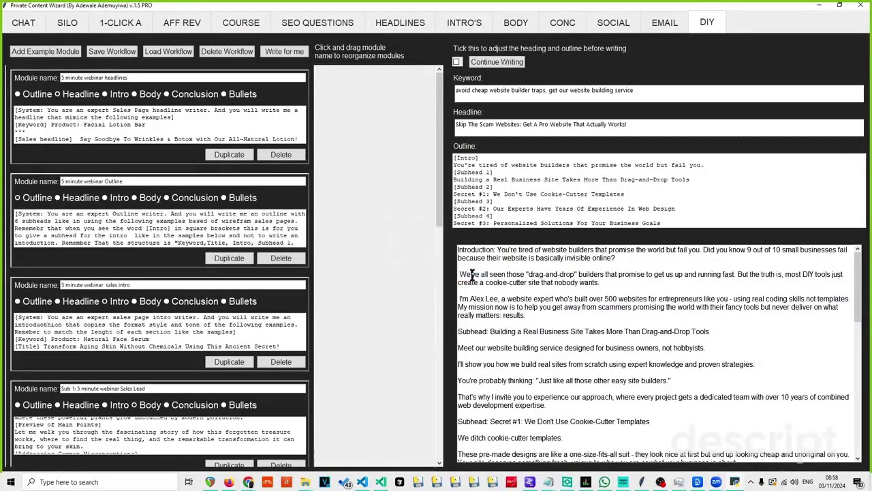
{"action": "left_click_drag", "start_coordinate": [857, 295], "coordinate": [864, 450]}
{"action": "scroll", "coordinate": [839, 305], "scroll_direction": "up", "scroll_amount": 15}
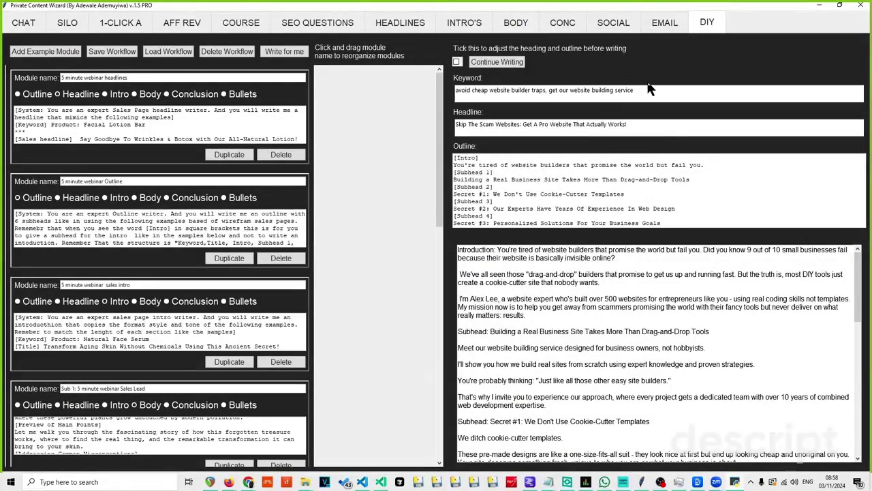
{"action": "mouse_move", "coordinate": [459, 91]}
{"action": "left_mouse_down"}
{"action": "mouse_move", "coordinate": [523, 90]}
{"action": "mouse_move", "coordinate": [462, 91]}
{"action": "left_mouse_up"}
Switch to Chrome and look over the sales page and list post workflows offered on the stresstherapist.net/workflows page.
{"action": "mouse_move", "coordinate": [248, 482]}
{"action": "left_click", "coordinate": [165, 439]}
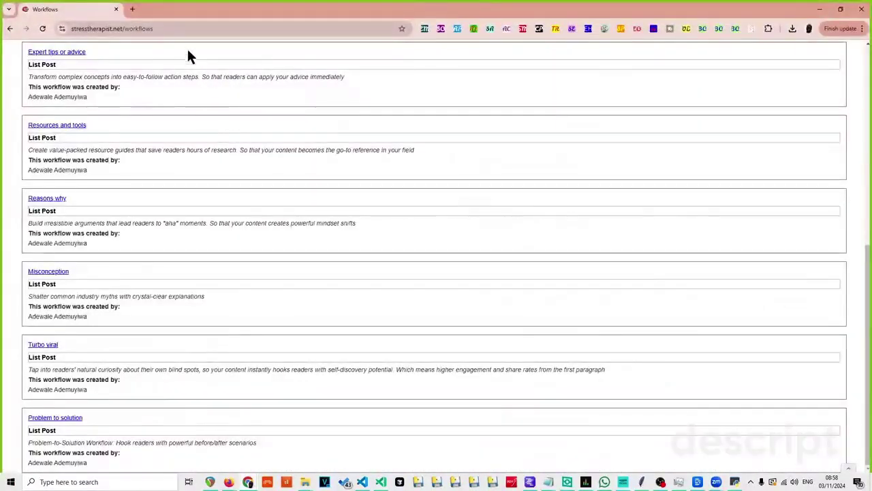
{"action": "scroll", "coordinate": [190, 80], "scroll_direction": "up", "scroll_amount": 3}
{"action": "scroll", "coordinate": [187, 76], "scroll_direction": "down", "scroll_amount": 3}
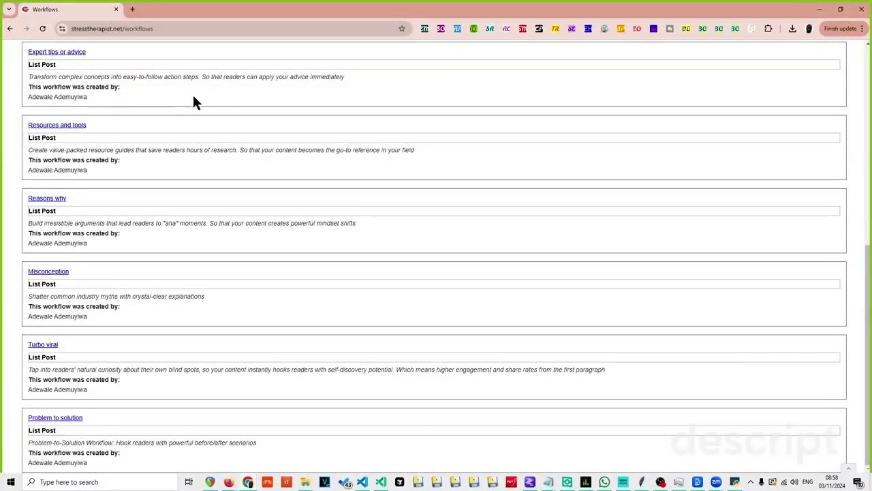
{"action": "scroll", "coordinate": [235, 380], "scroll_direction": "up", "scroll_amount": 5}
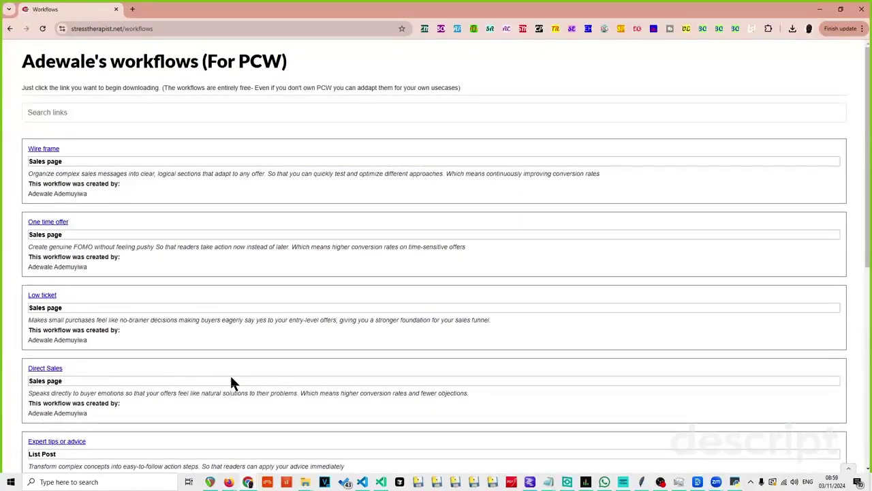
{"action": "left_click", "coordinate": [821, 9]}
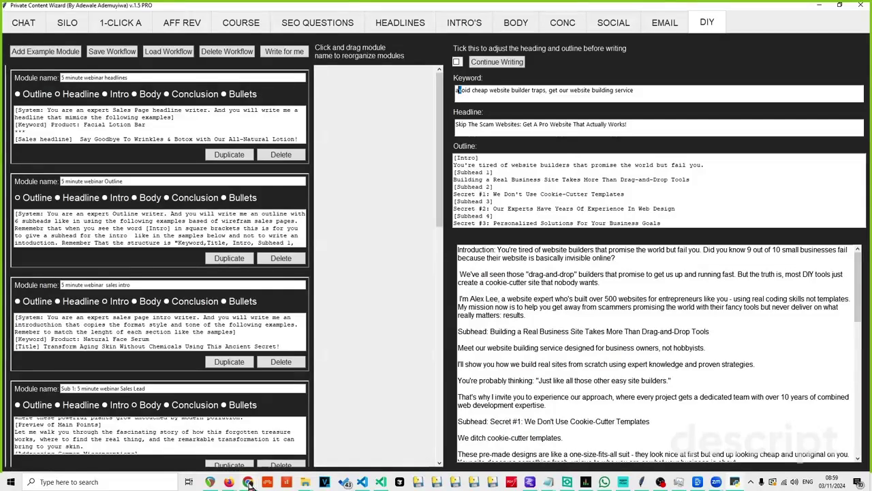
{"action": "key", "text": "alt+Tab"}
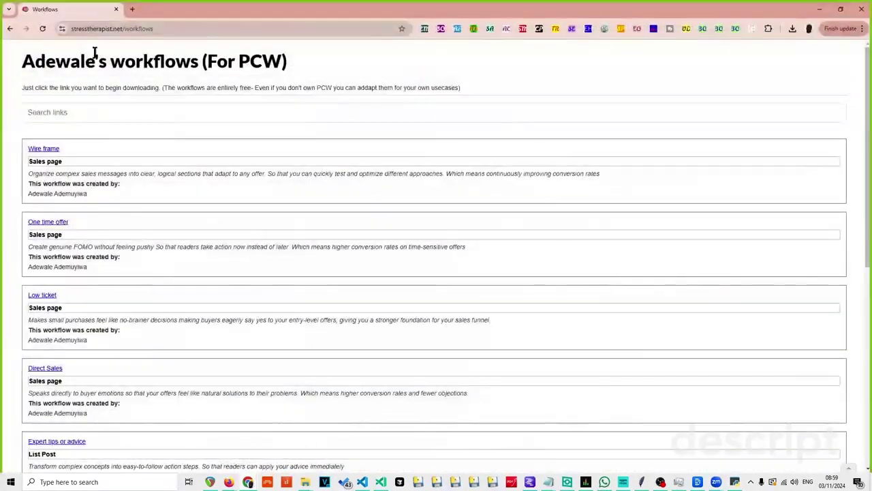
Open the Wire frame sales page workflow in Dropbox, view its download dialog, close it and return to the workflows page.
{"action": "left_click", "coordinate": [49, 156]}
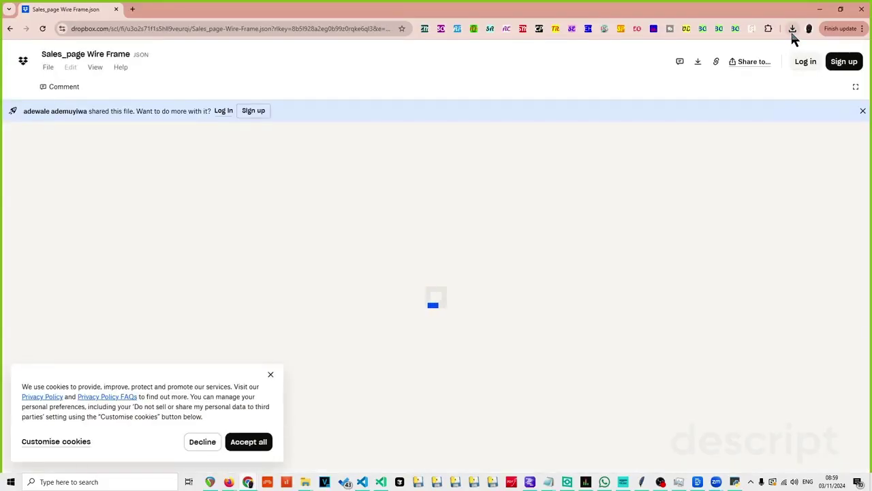
{"action": "left_click", "coordinate": [10, 30]}
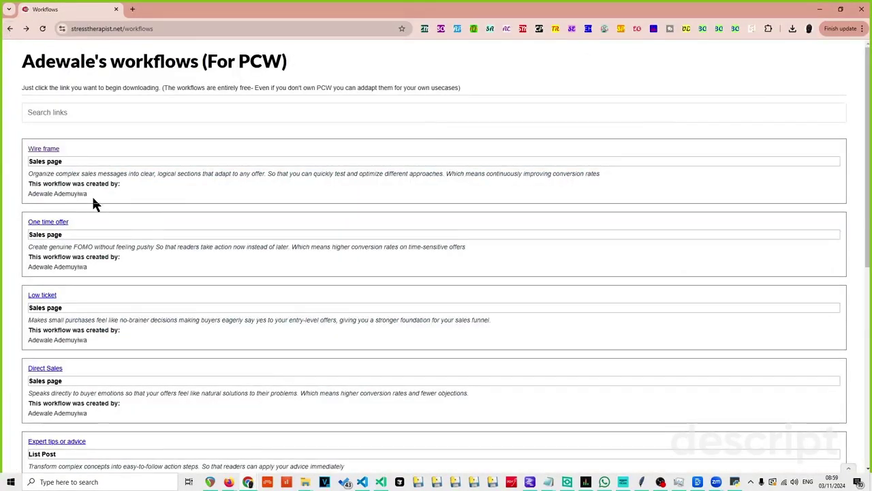
{"action": "left_click", "coordinate": [48, 151]}
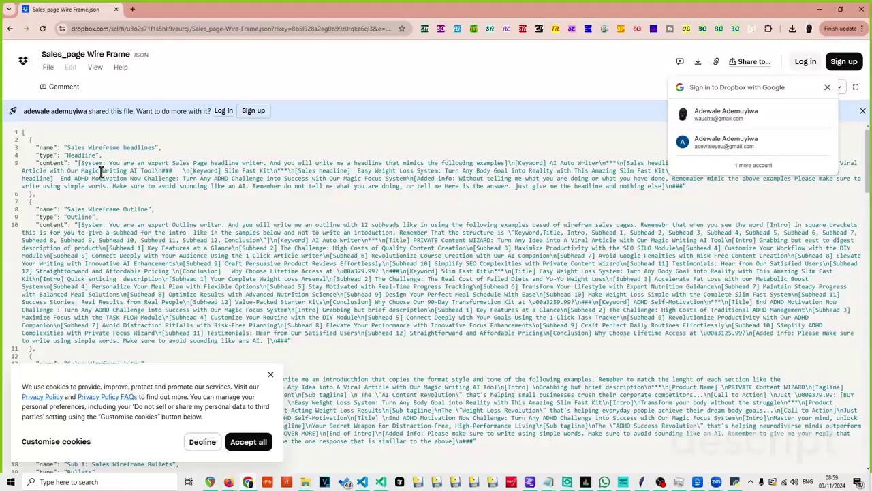
{"action": "left_click", "coordinate": [698, 63]}
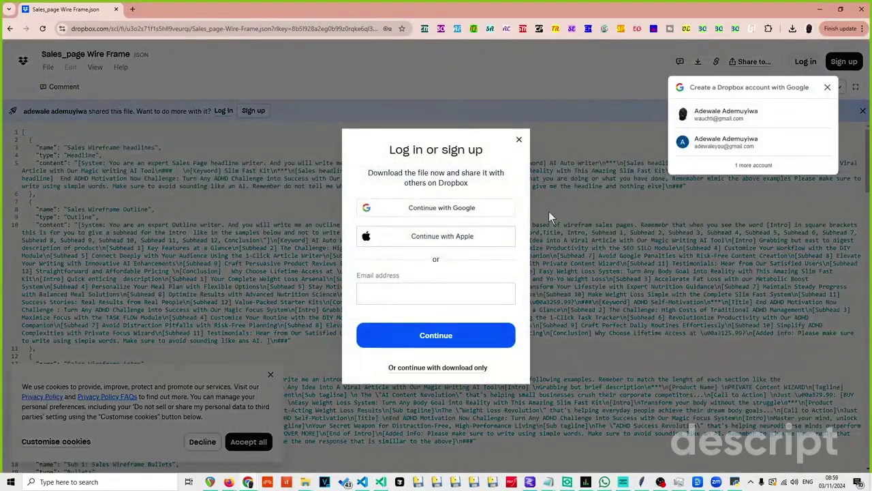
{"action": "left_click", "coordinate": [520, 141]}
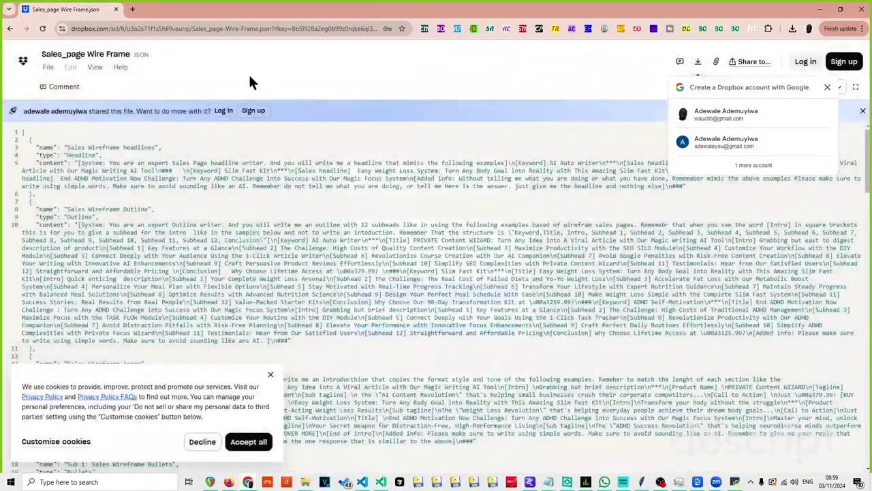
{"action": "left_click", "coordinate": [11, 32]}
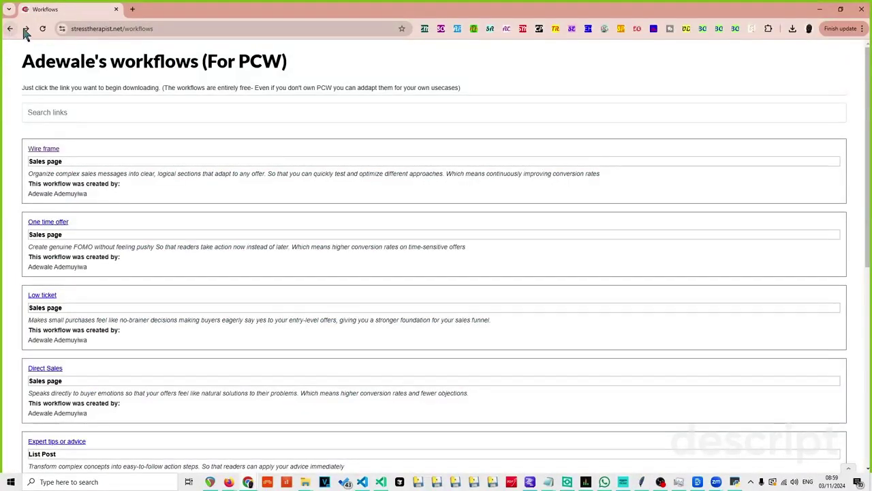
Reopen the Sales_page Wire Frame file, dismiss the cookie notice and examine its module definitions through to the conclusion.
{"action": "left_click", "coordinate": [26, 30]}
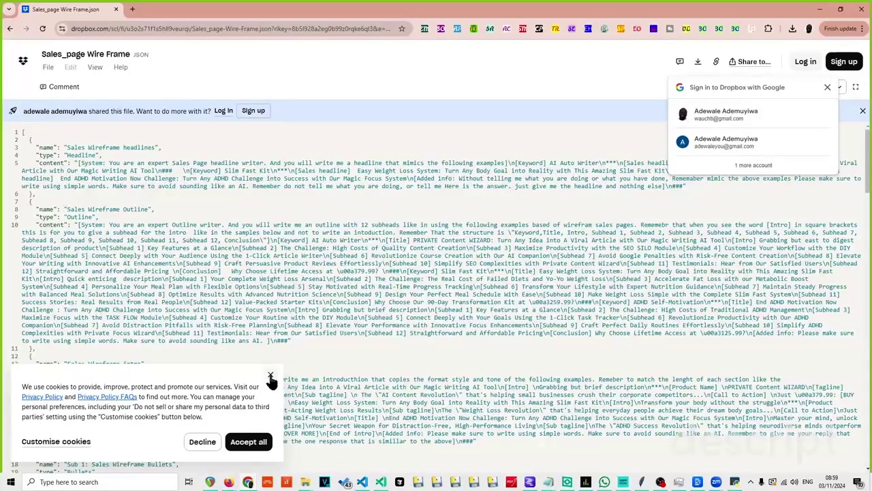
{"action": "left_click", "coordinate": [270, 378]}
{"action": "scroll", "coordinate": [282, 366], "scroll_direction": "down", "scroll_amount": 10}
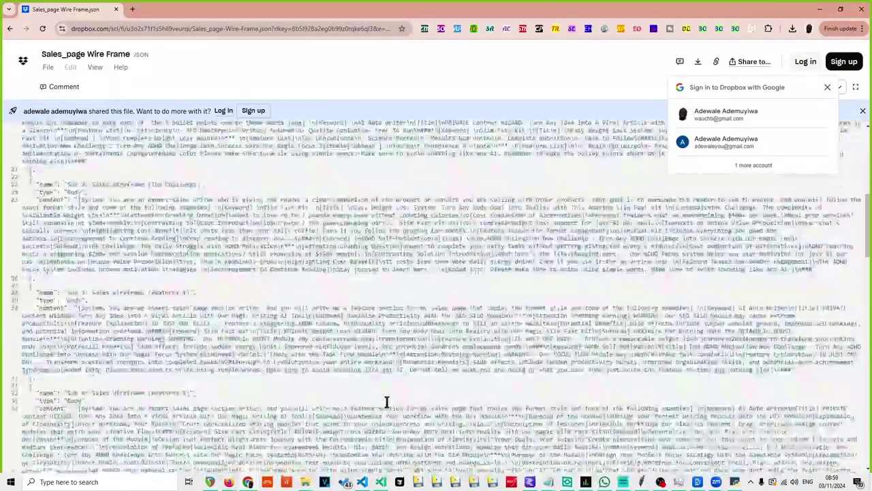
{"action": "scroll", "coordinate": [387, 402], "scroll_direction": "down", "scroll_amount": 3}
{"action": "scroll", "coordinate": [846, 287], "scroll_direction": "down", "scroll_amount": 1}
{"action": "left_click_drag", "start_coordinate": [868, 290], "coordinate": [867, 470]}
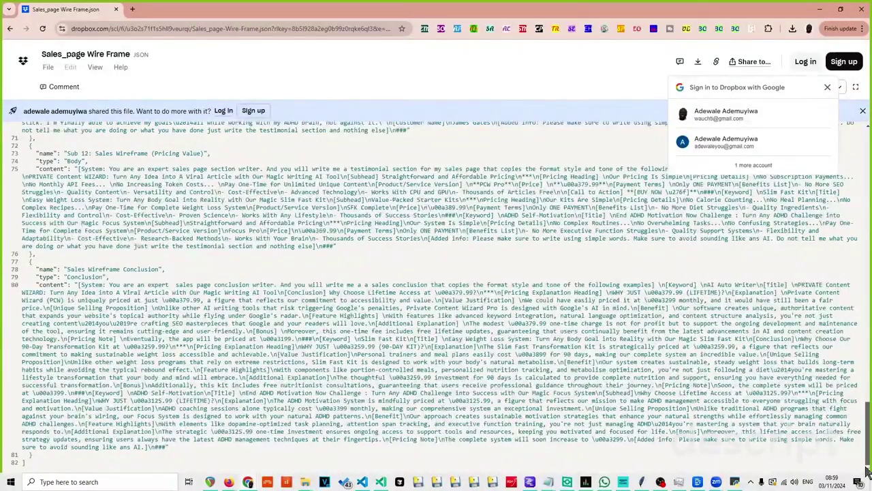
Dismiss the Google sign-in prompt, show the Wire Frame file's download choices again, close them and go back to the workflow list.
{"action": "left_click", "coordinate": [826, 88]}
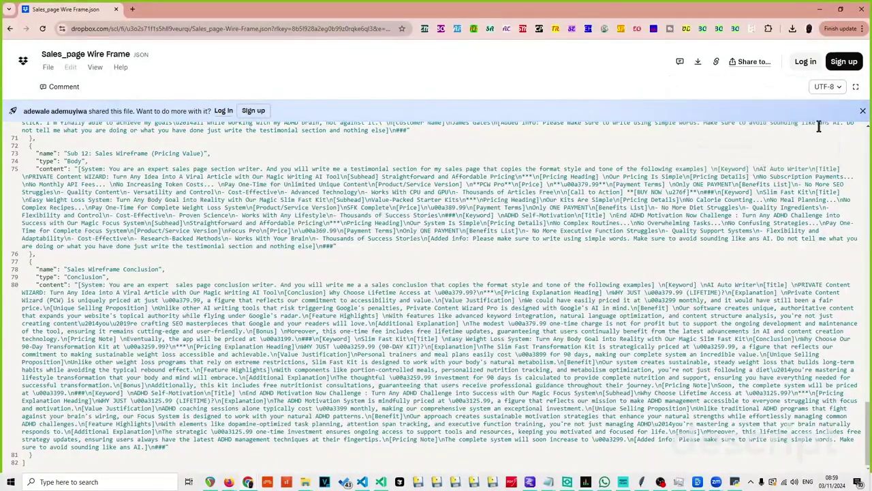
{"action": "left_click", "coordinate": [698, 62]}
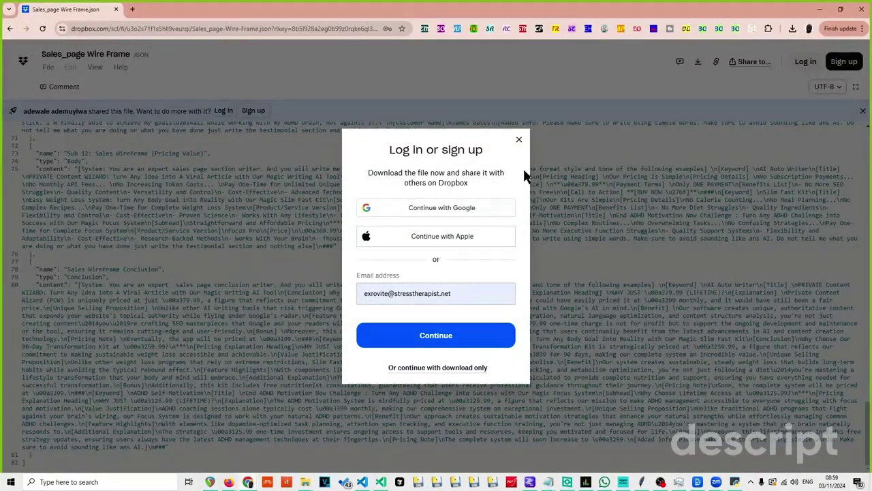
{"action": "left_click", "coordinate": [520, 142]}
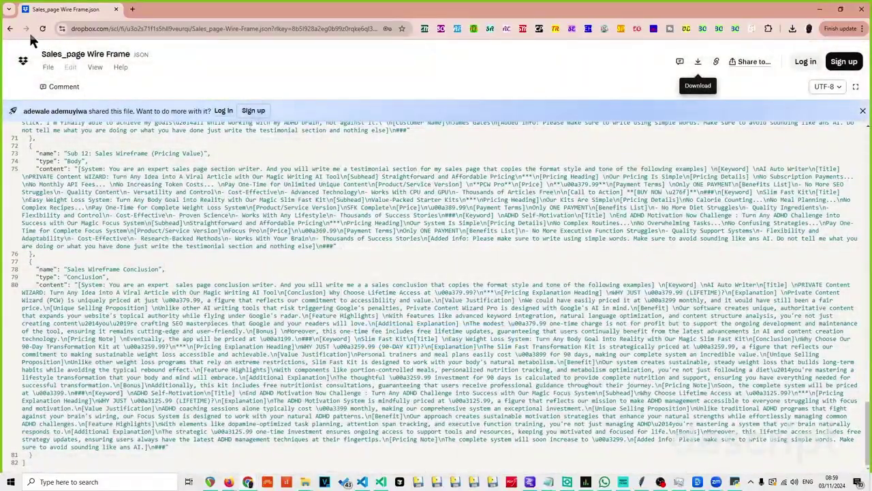
{"action": "left_click", "coordinate": [9, 31]}
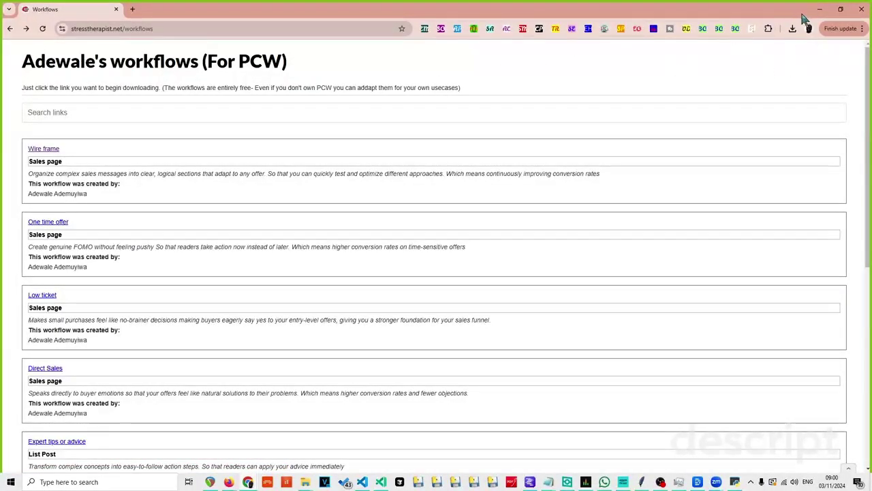
Return to Private Content Wizard, view the saved JSON files in the workflow loading dialog and close it without loading any.
{"action": "left_click", "coordinate": [822, 13]}
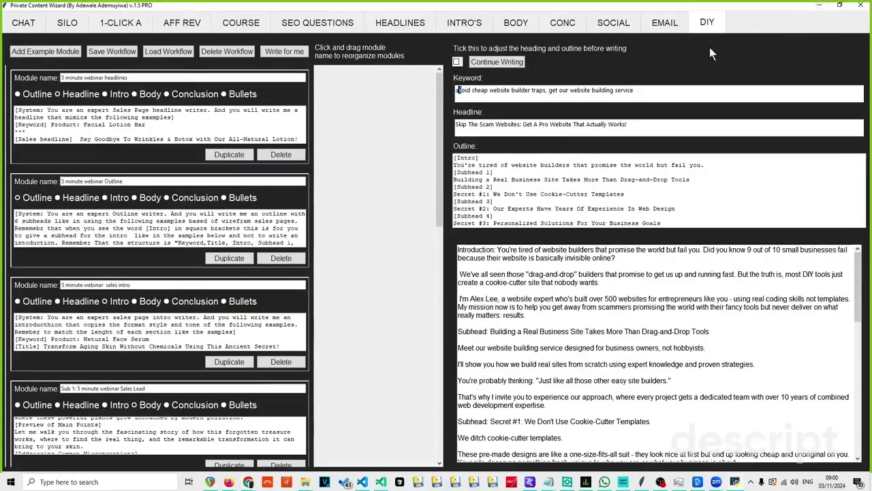
{"action": "left_click", "coordinate": [163, 54]}
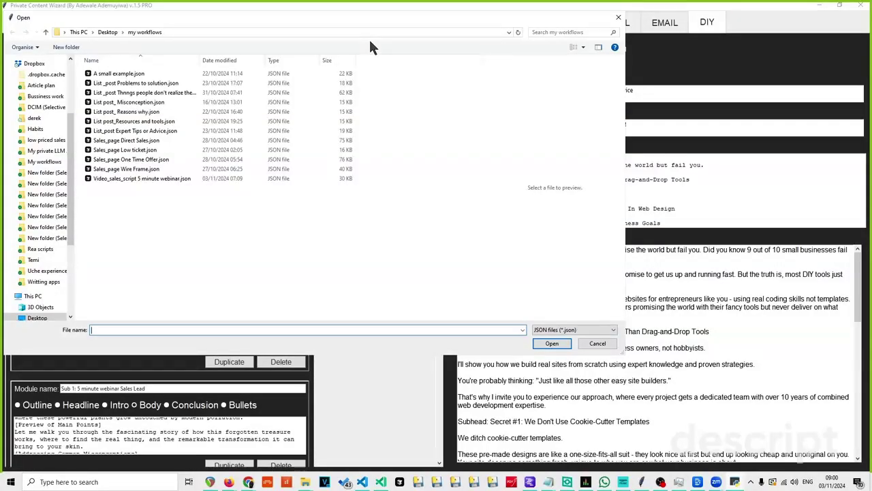
{"action": "left_click", "coordinate": [618, 17]}
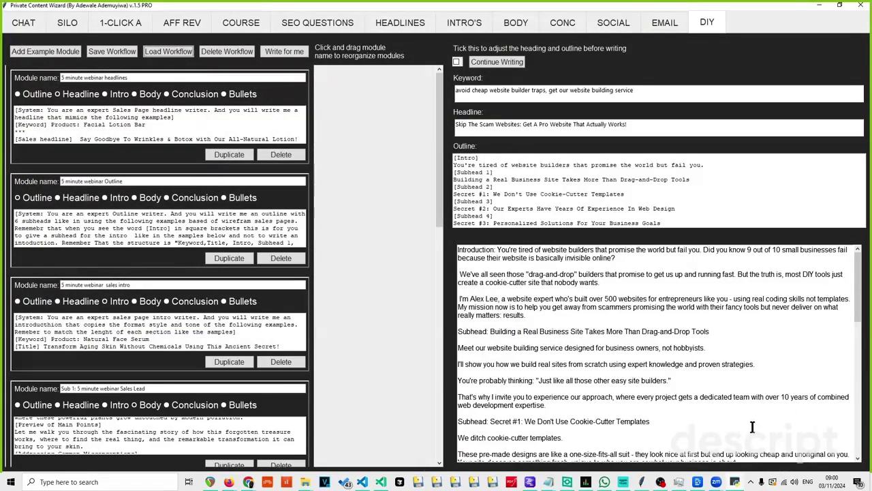